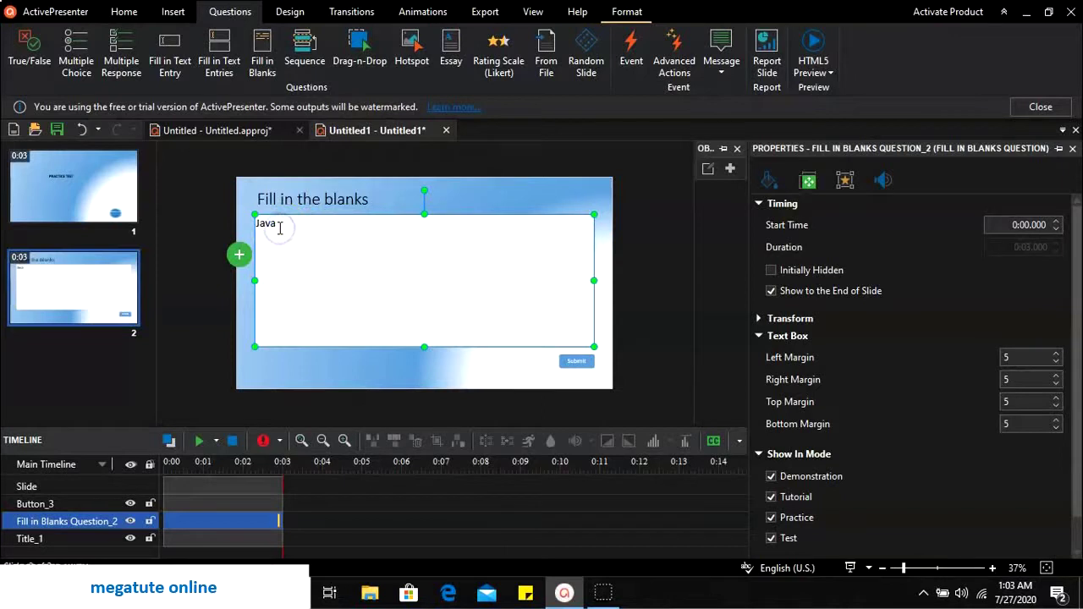
Continue the question text after "Java" with "is a", a new blank, and "language. It is a".
type("is a")
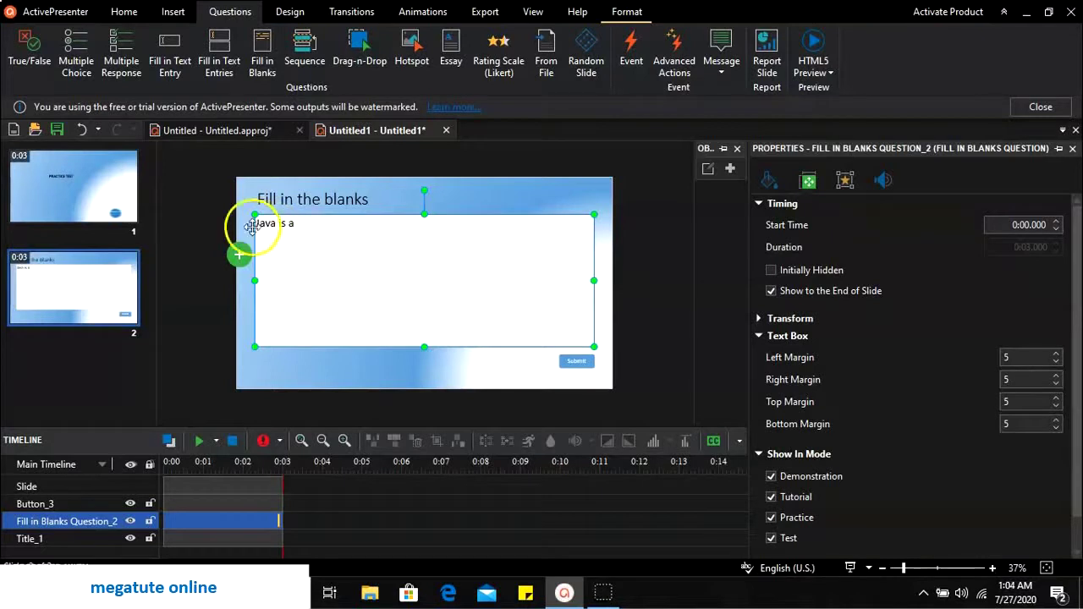
left_click(240, 254)
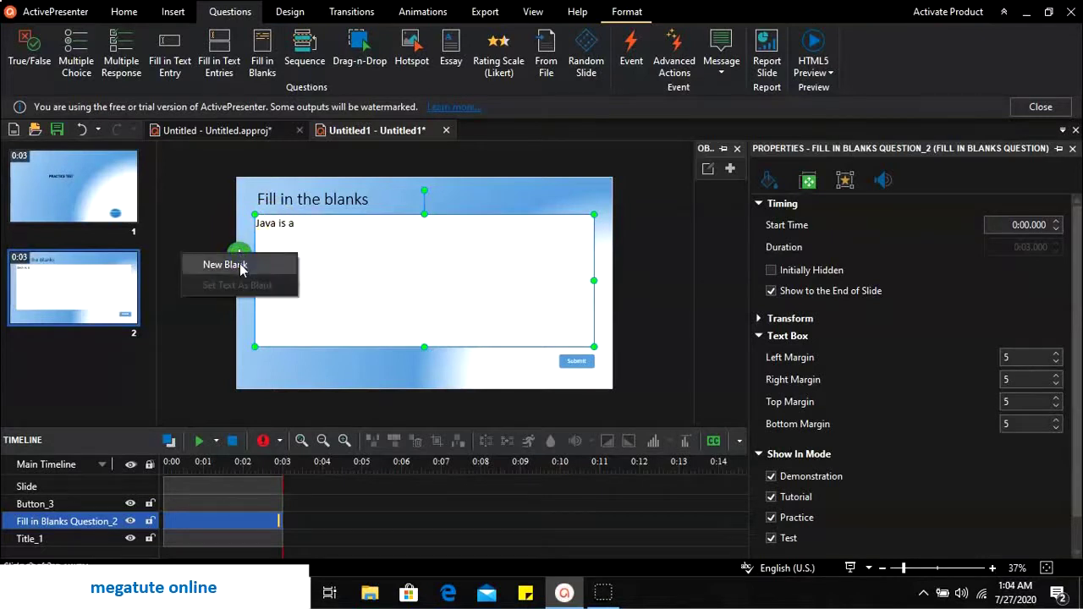
left_click(242, 263)
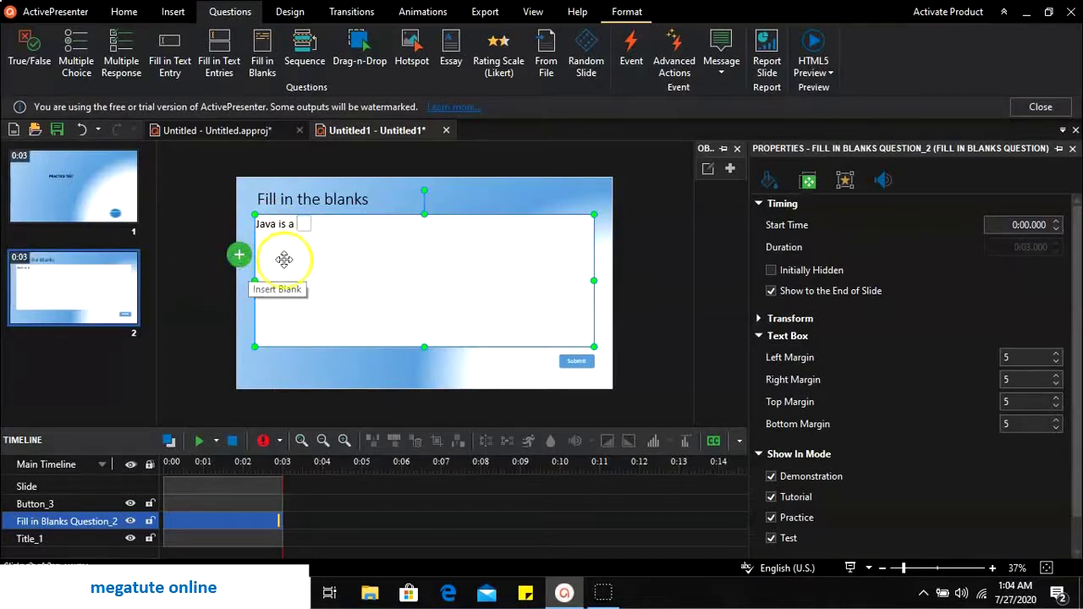
left_click(317, 227)
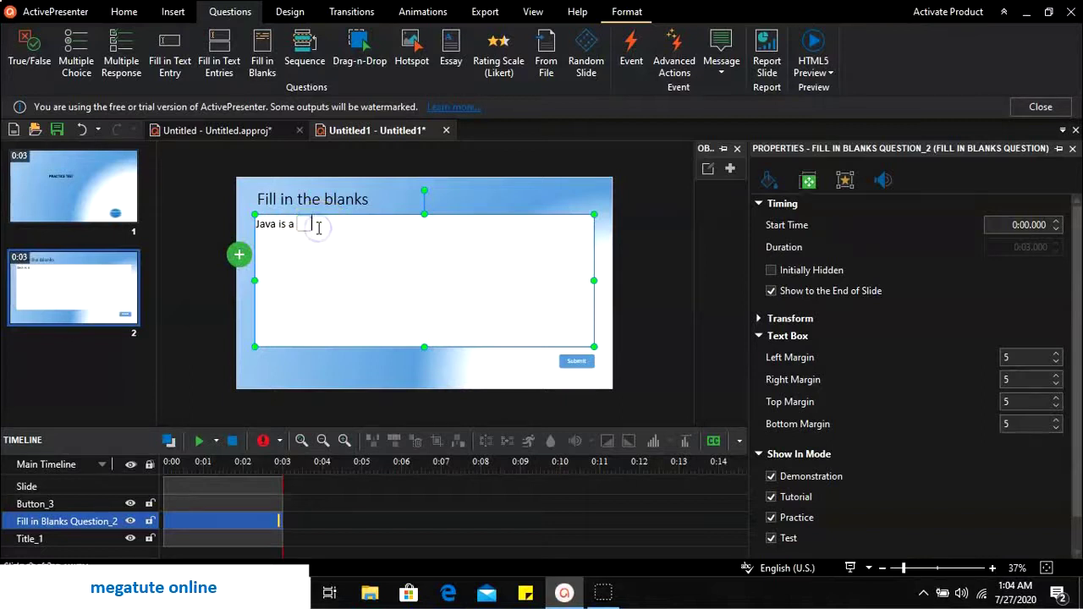
type("language.  It is a")
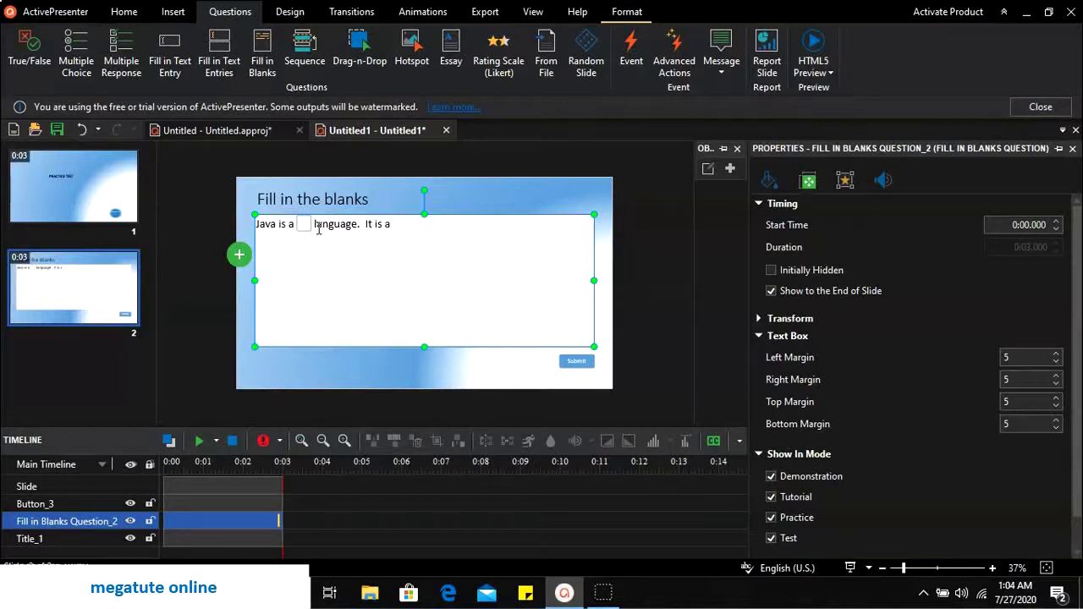
Insert a second blank after "It is a" and follow it with "oriented language.".
left_click(240, 255)
left_click(235, 269)
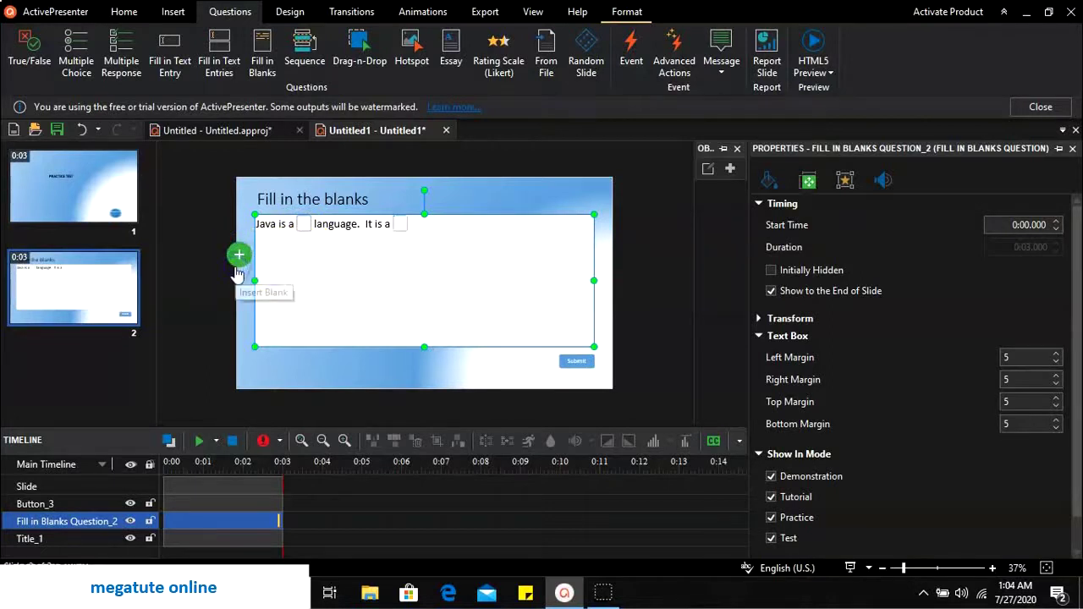
left_click(417, 228)
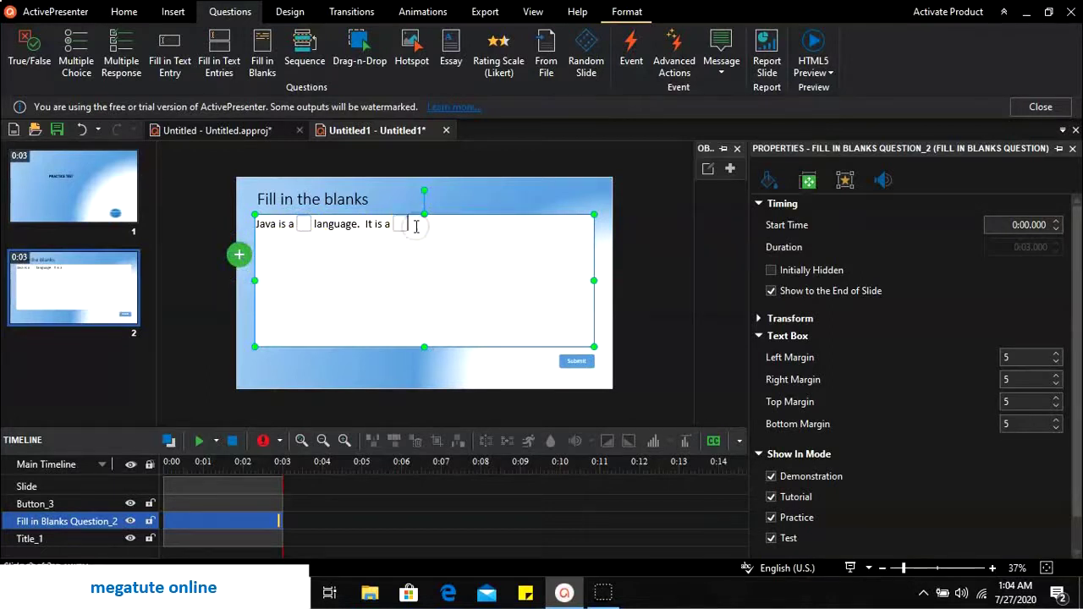
type("oriented language.")
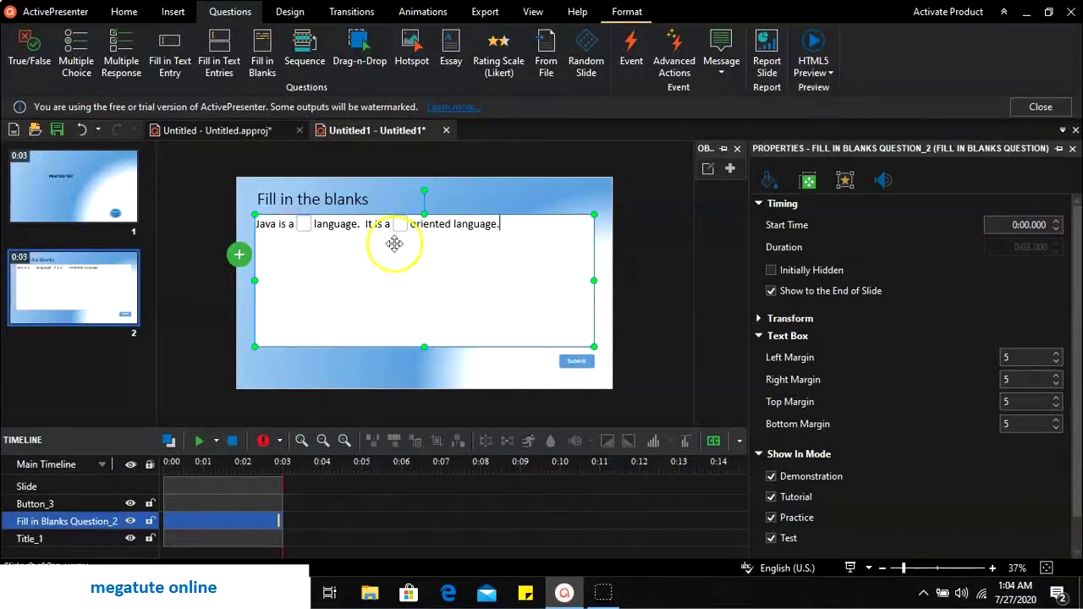
Change the article before the second blank to "a/an".
left_click(387, 225)
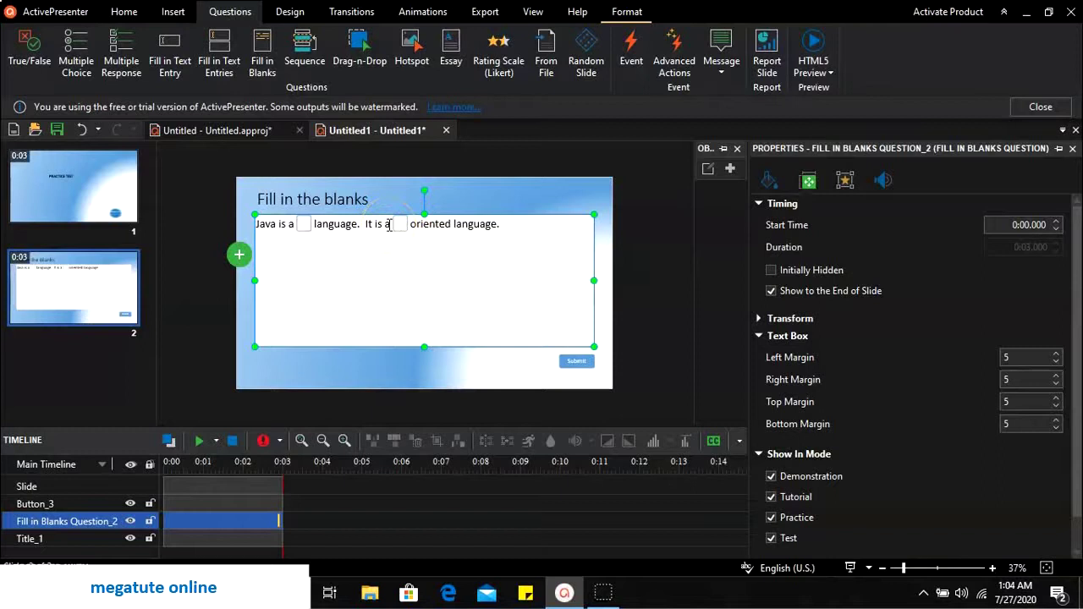
left_click(388, 224)
type("a/an")
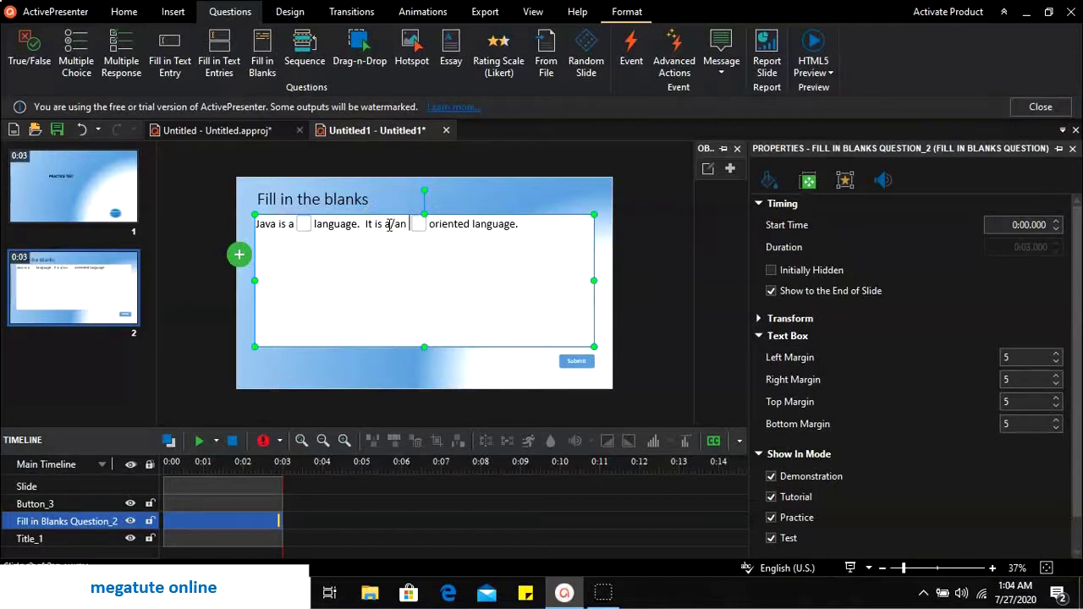
left_click(418, 271)
left_click(264, 252)
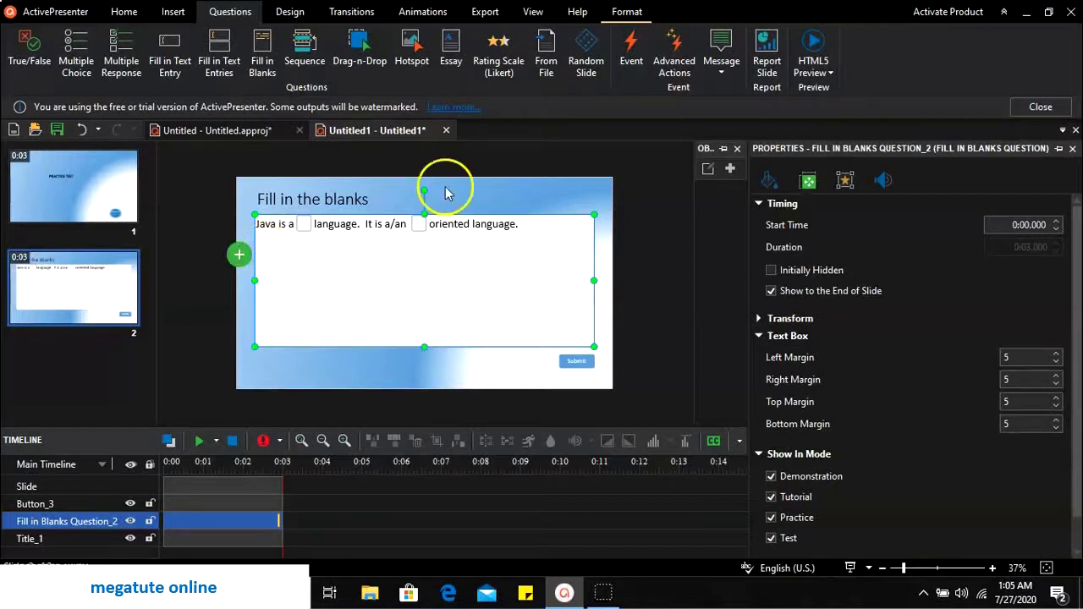
Set the fill-in-the-blanks question's report ID to Q1 and its points to 2.
left_click(844, 181)
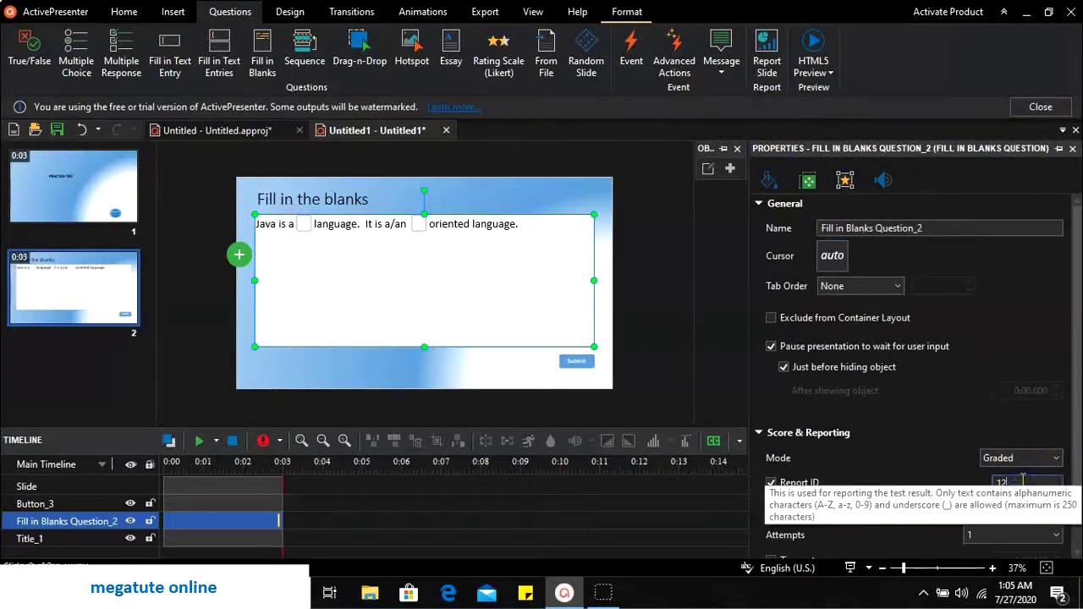
type("3_2")
type("Q1")
key("Delete")
key("Delete")
key("Delete")
key("Delete")
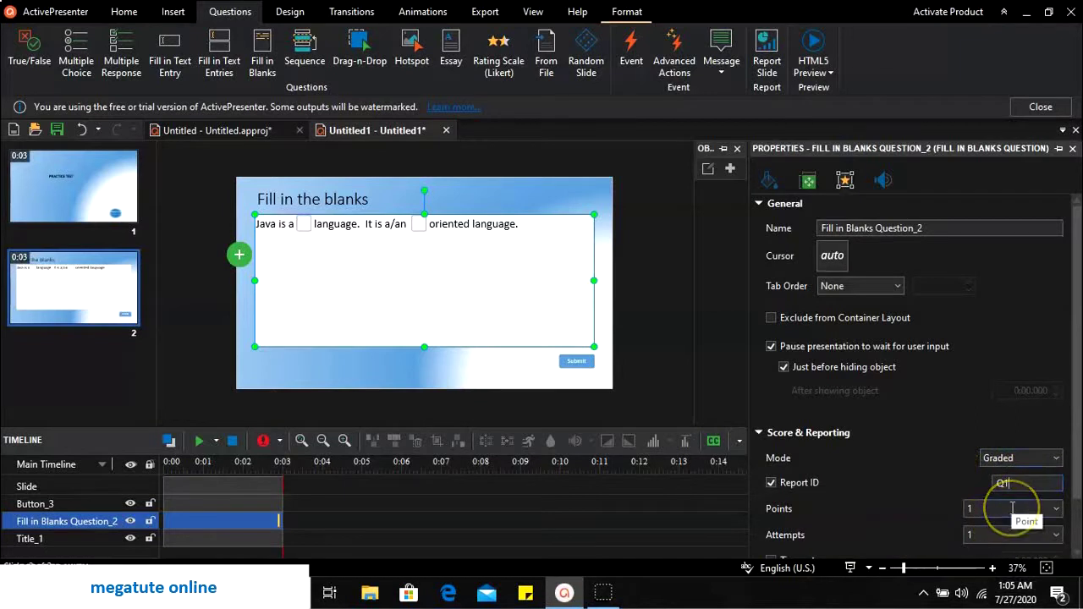
left_click(1055, 509)
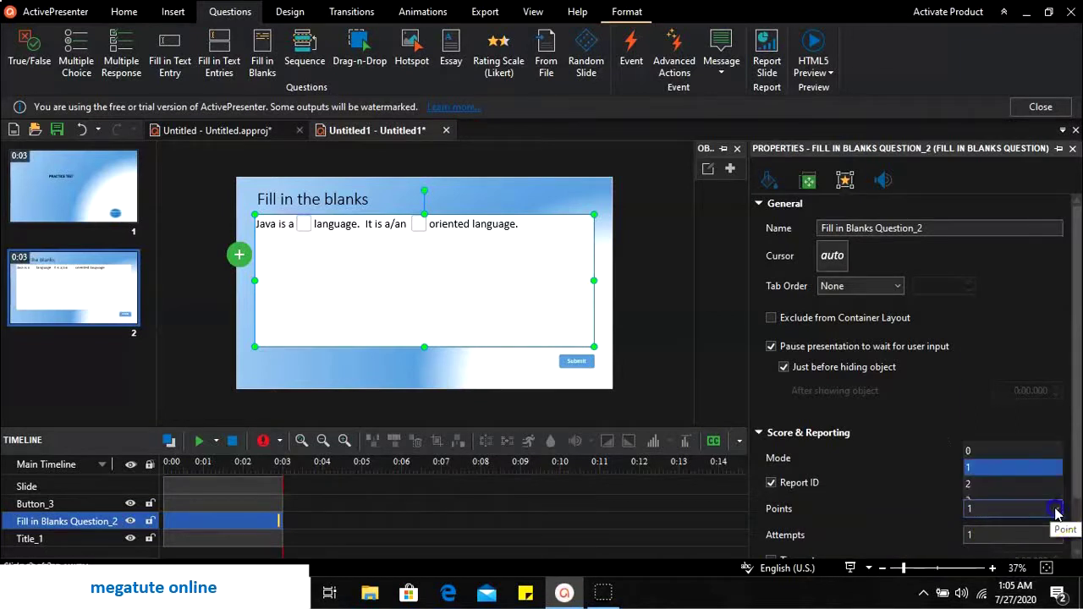
left_click(991, 343)
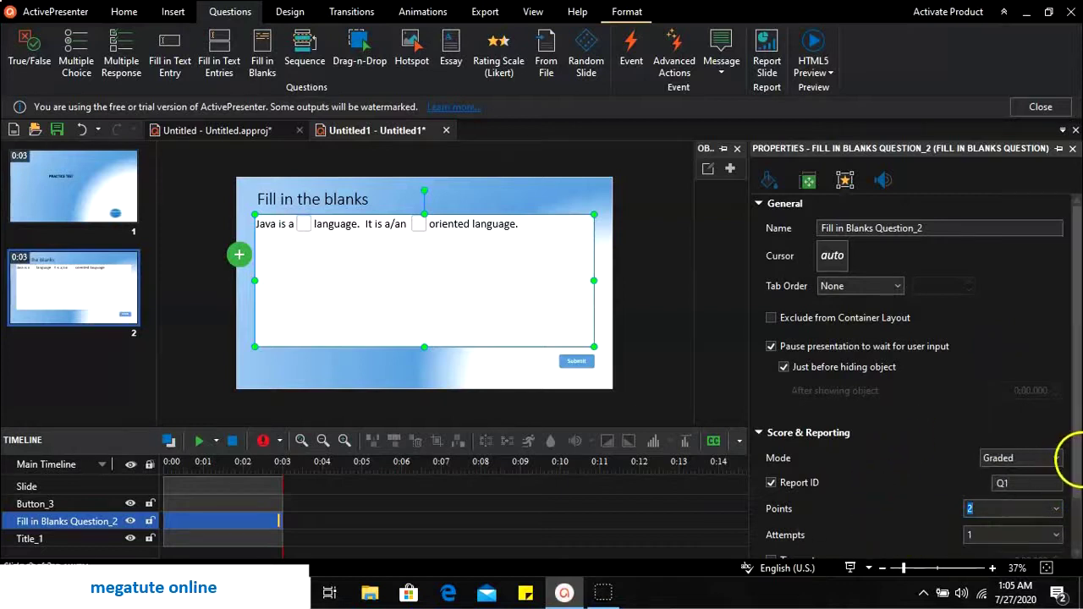
left_click_drag(1072, 457, 1075, 481)
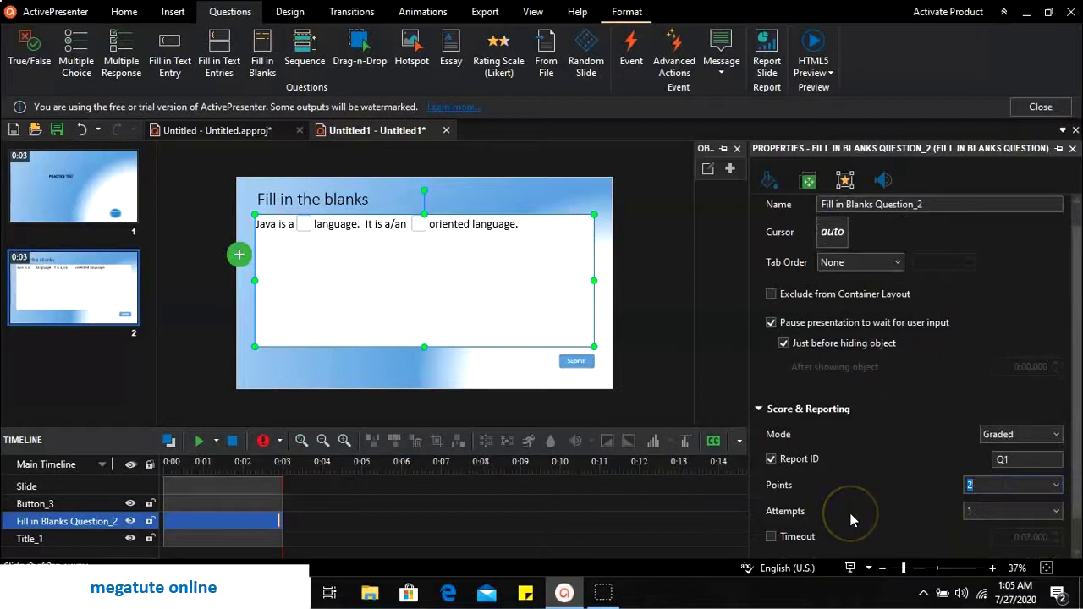
left_click(772, 538)
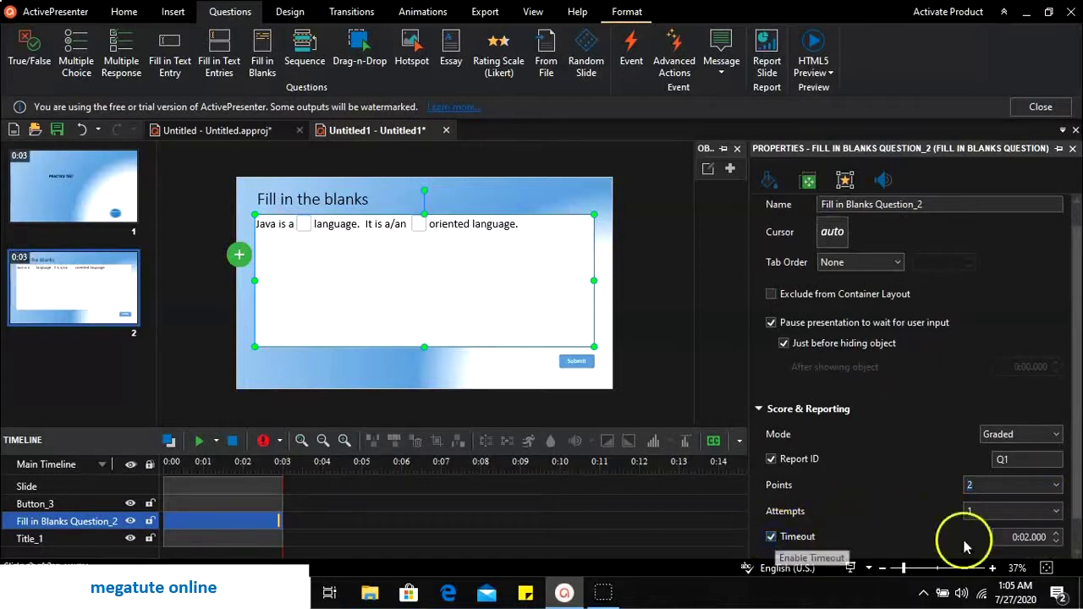
left_click(1026, 537)
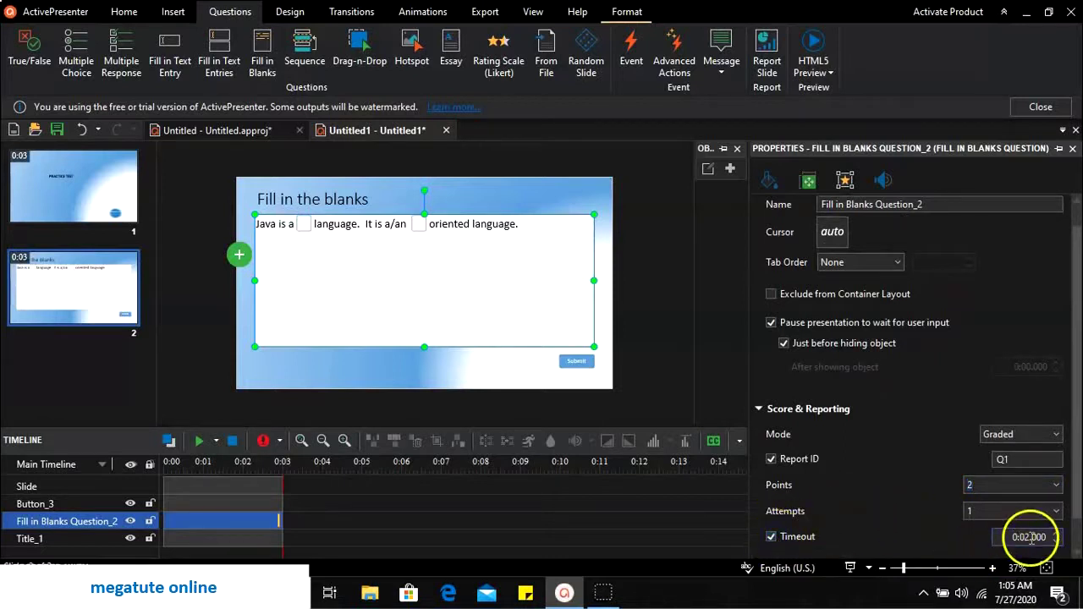
left_click(772, 539)
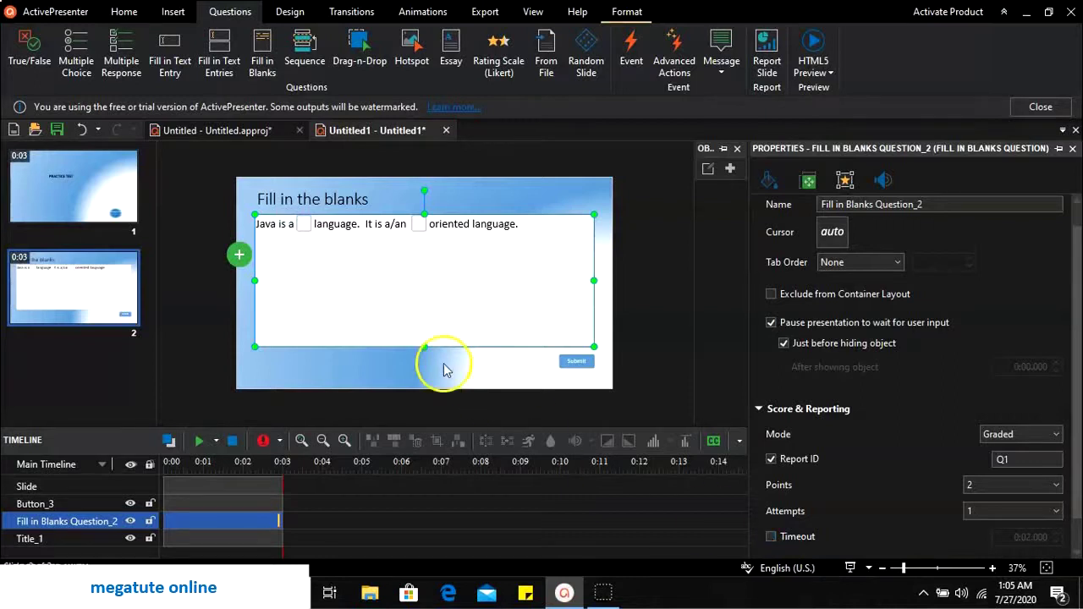
Set the report ID of the first blank, after "Java is a", to BANK1.
left_click(306, 226)
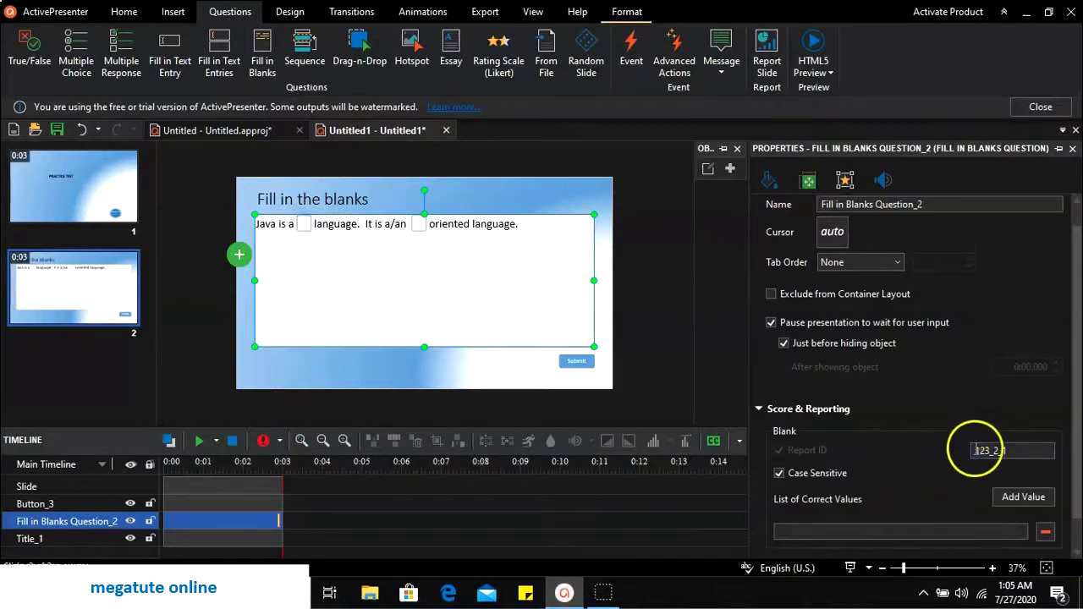
left_click(1016, 453)
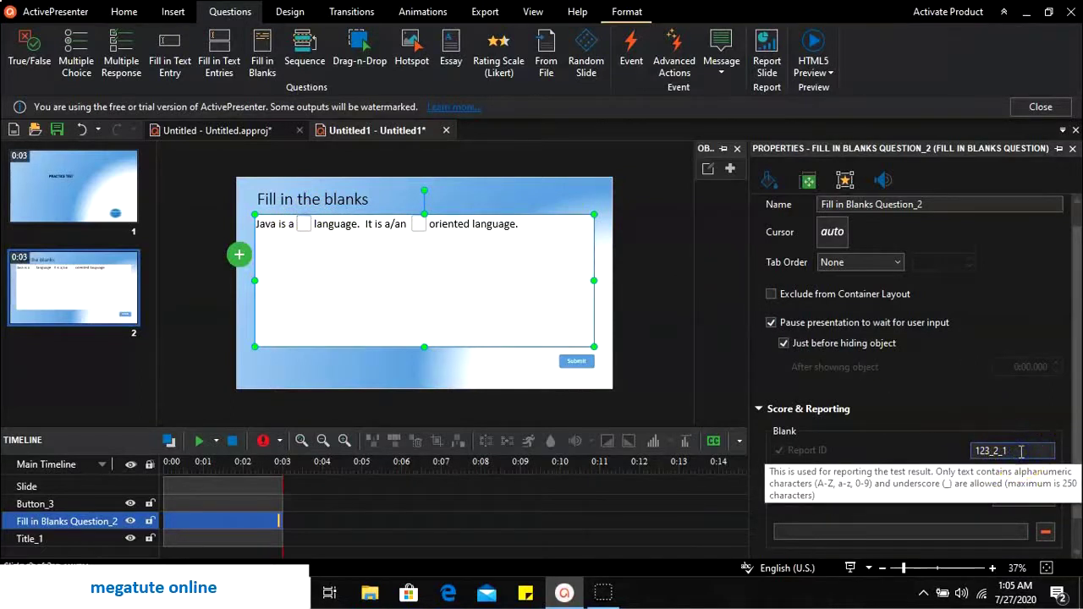
key("BackSpace")
key("BackSpace")
type("_1")
key("Home")
type("BANK")
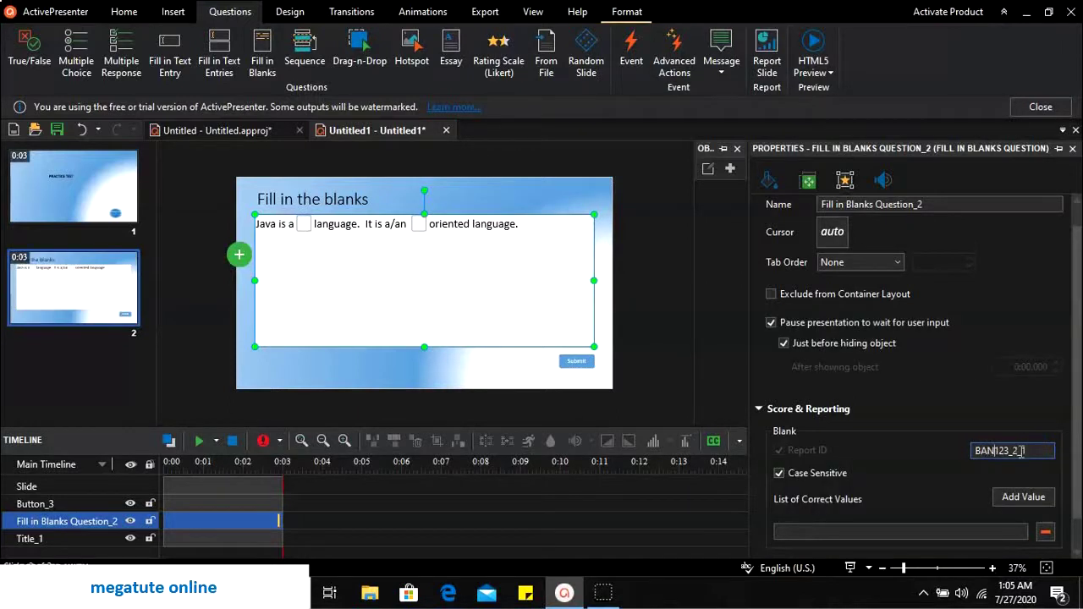
key("Delete")
key("Delete")
key("Delete")
key("Delete")
key("Delete")
Enter "computer" as the correct value for the first blank.
left_click(898, 528)
type("computer")
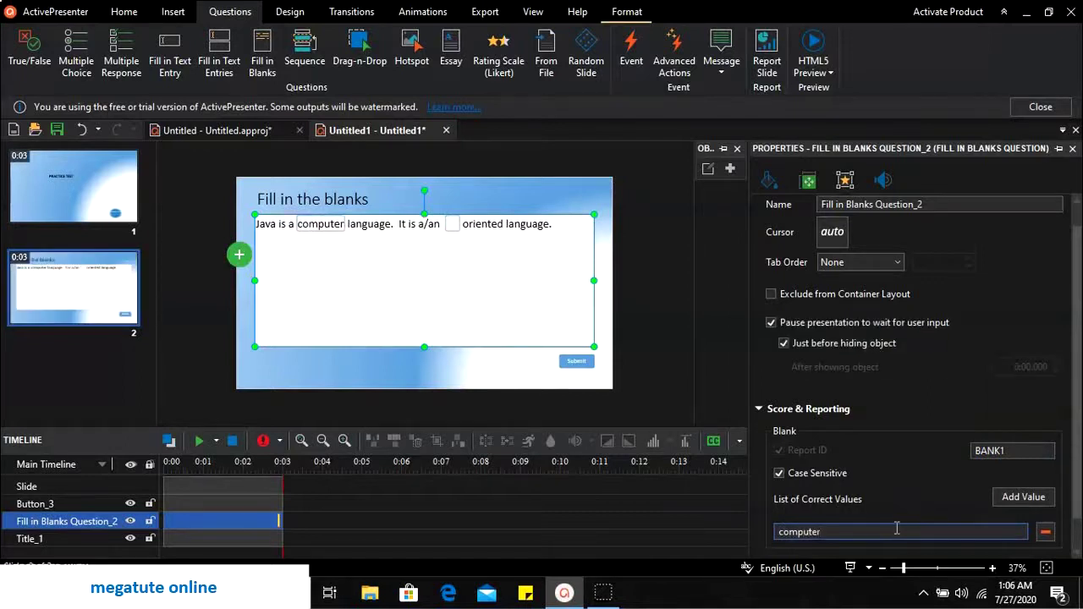
left_click(955, 513)
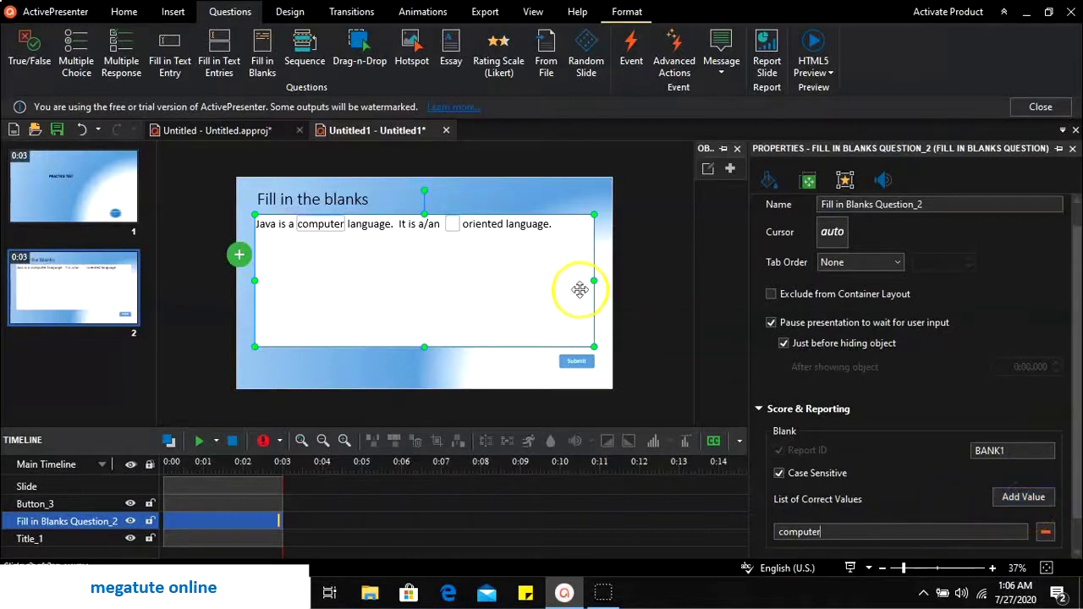
Set the report ID of the second blank, before "oriented language", to BLANK2.
left_click(450, 226)
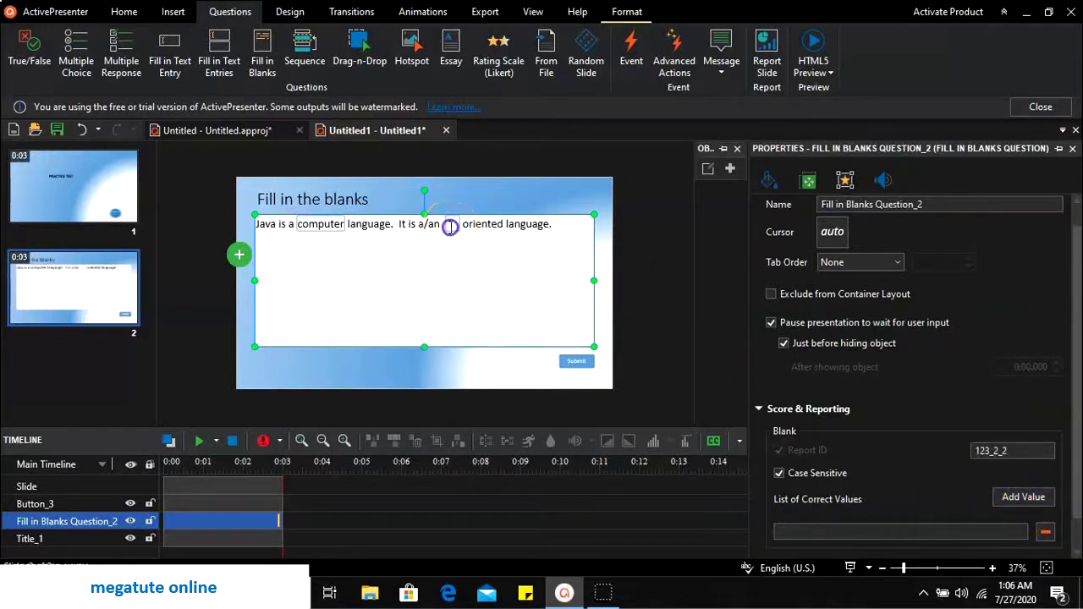
left_click(1039, 455)
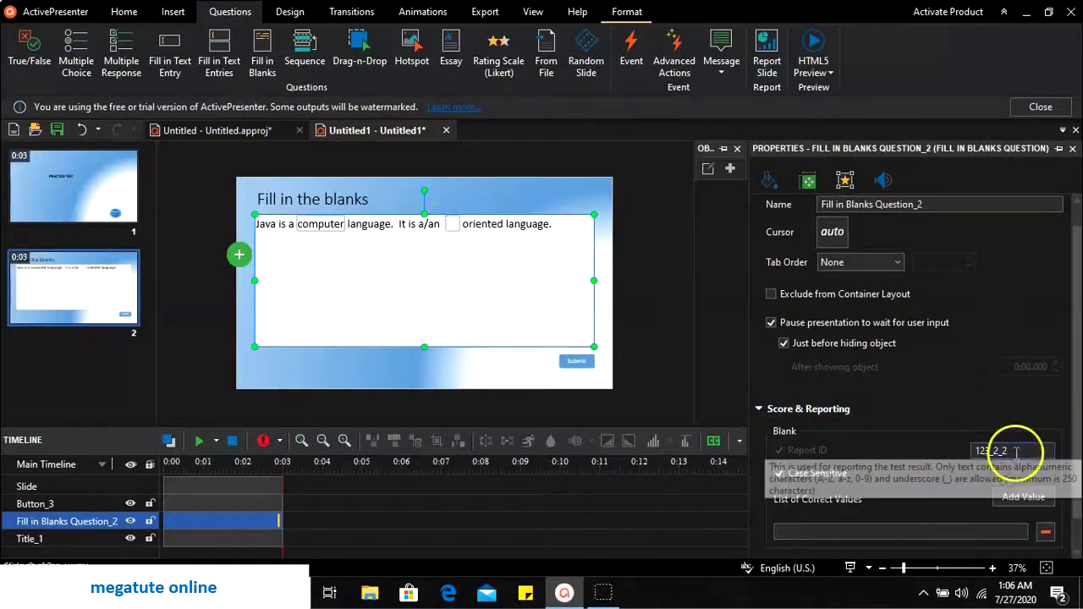
key("BackSpace")
key("BackSpace")
key("BackSpace")
key("BackSpace")
key("ctrl+z")
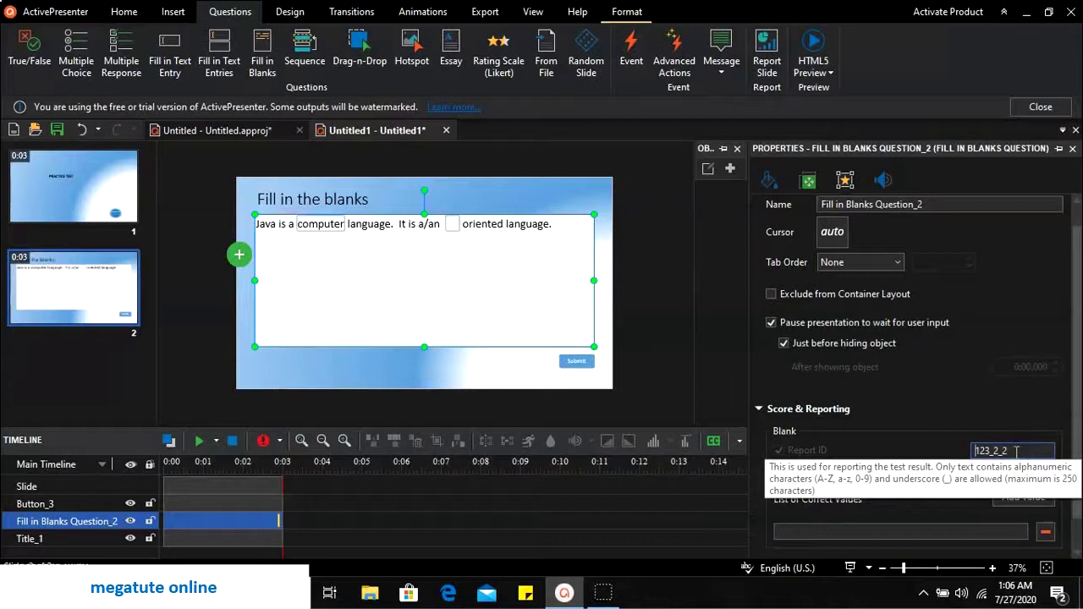
type("BLANK2")
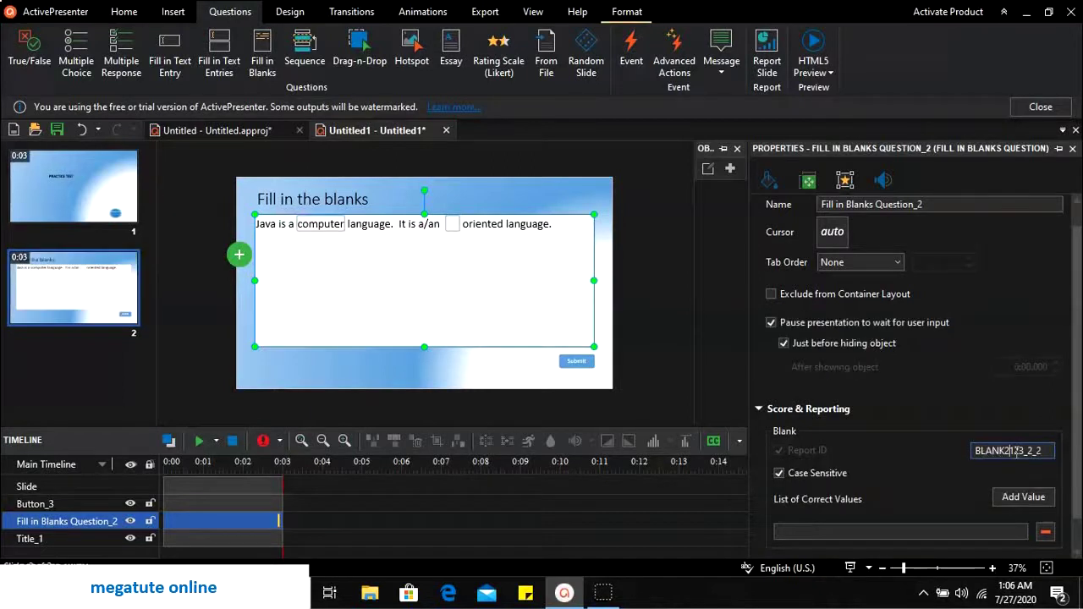
key("Delete")
key("Delete")
key("Delete")
key("Delete")
key("Delete")
key("Delete")
key("Delete")
Enter "object" in lowercase as the correct value for the second blank and deselect the question.
left_click(974, 531)
type("OBJECT")
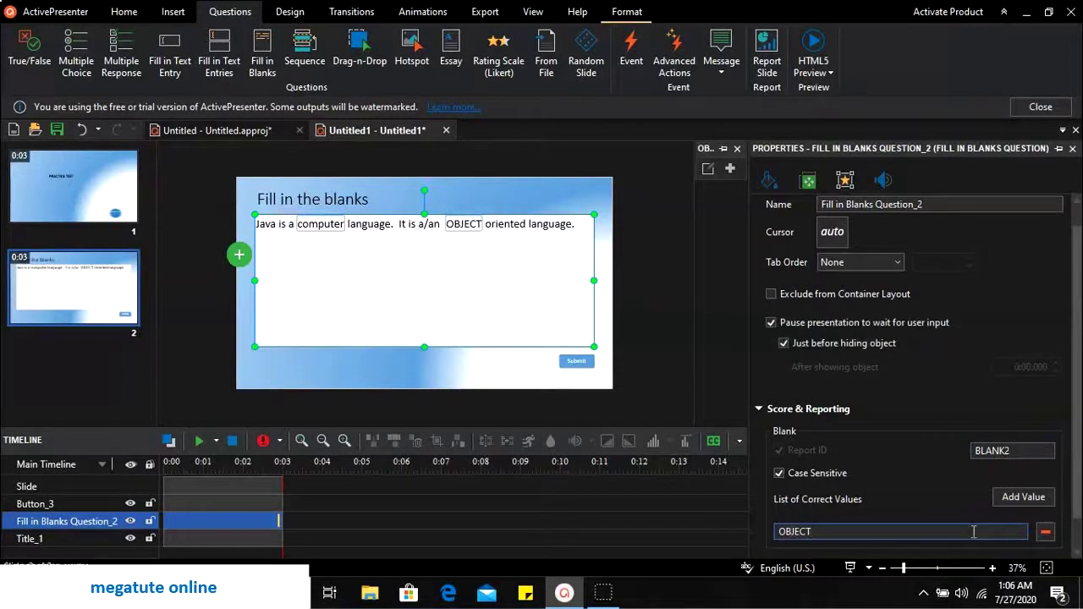
key("BackSpace")
key("BackSpace")
key("BackSpace")
key("BackSpace")
key("BackSpace")
key("BackSpace")
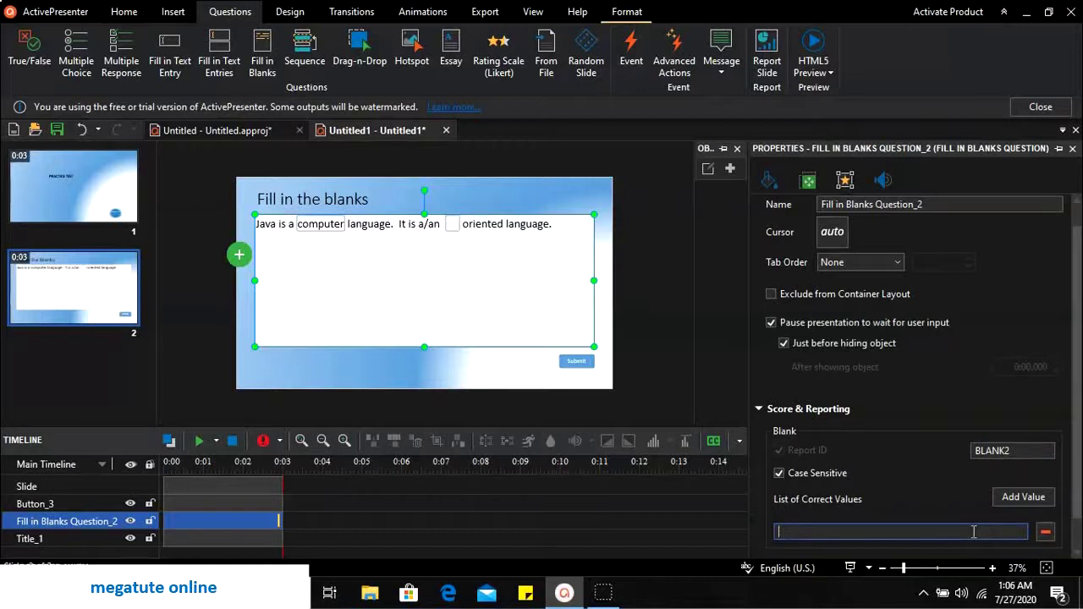
type("object")
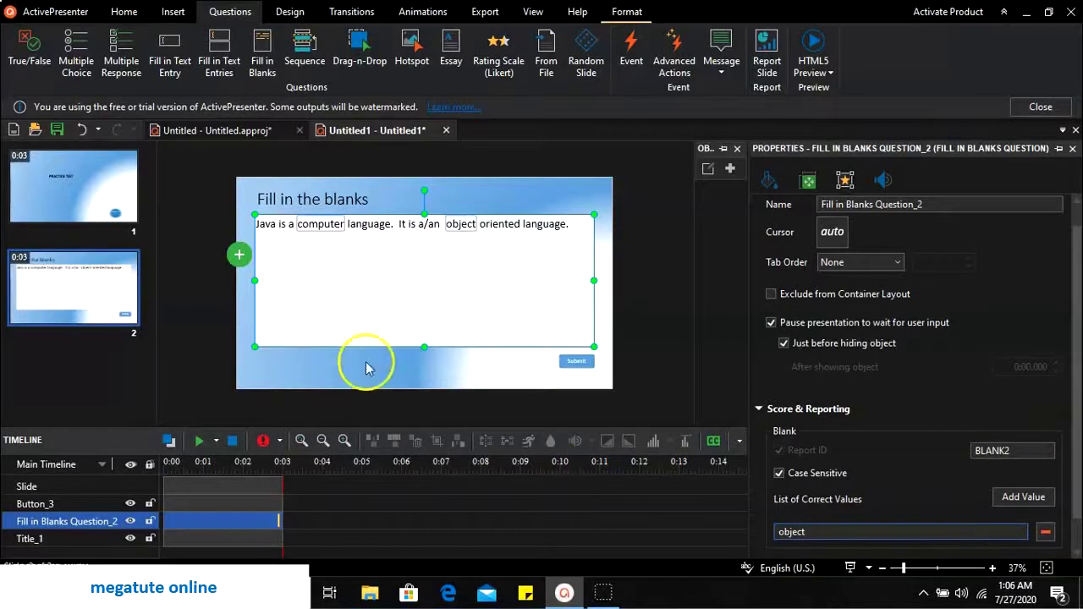
left_click(254, 372)
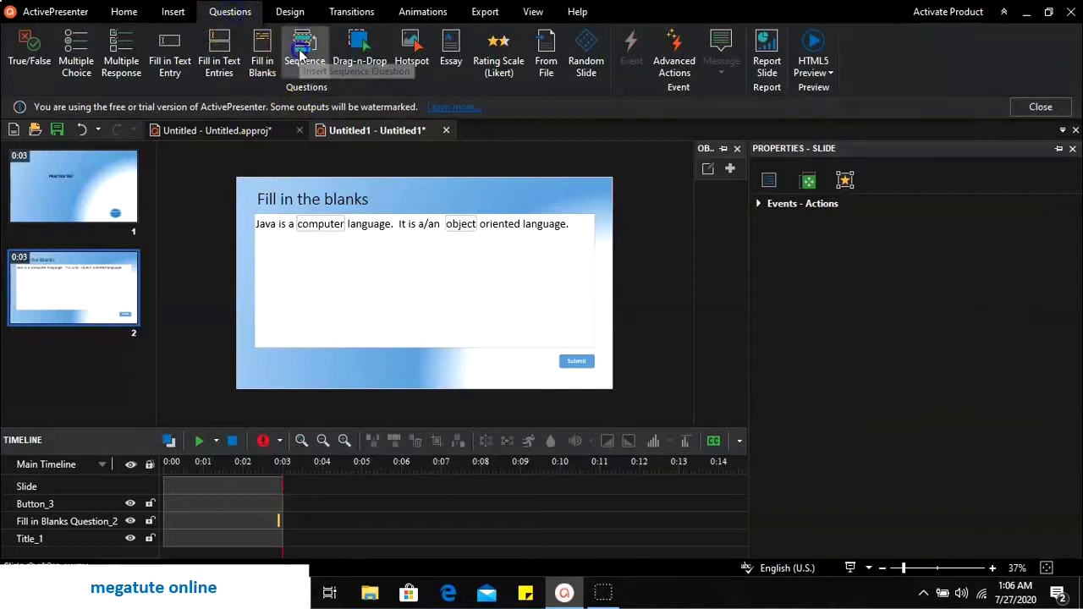
Insert a sequence question slide and title it "Arrange the life cyclce of a bee".
left_click(302, 53)
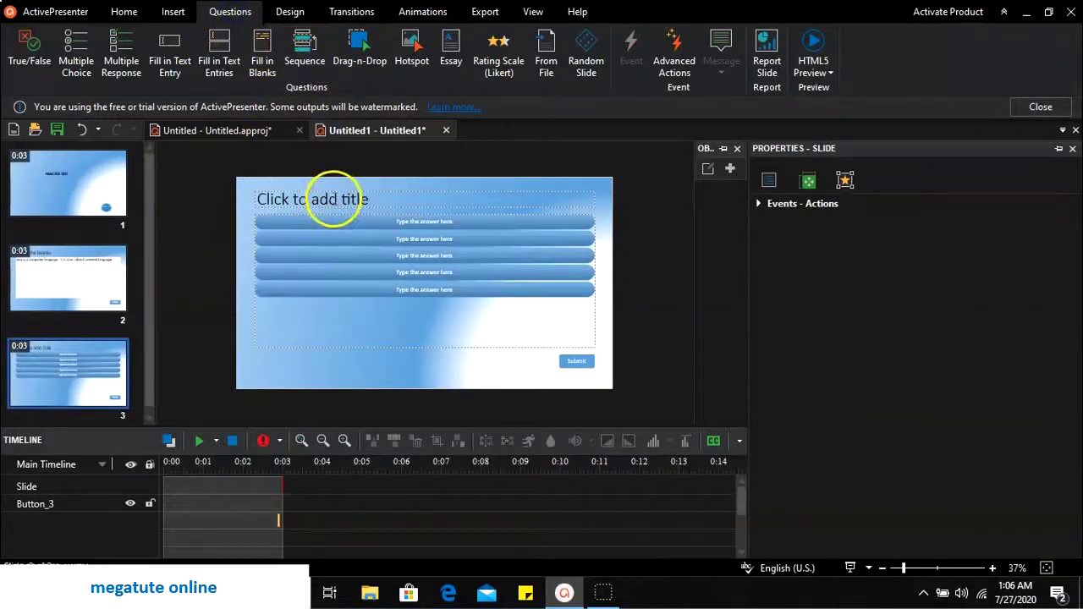
left_click(333, 194)
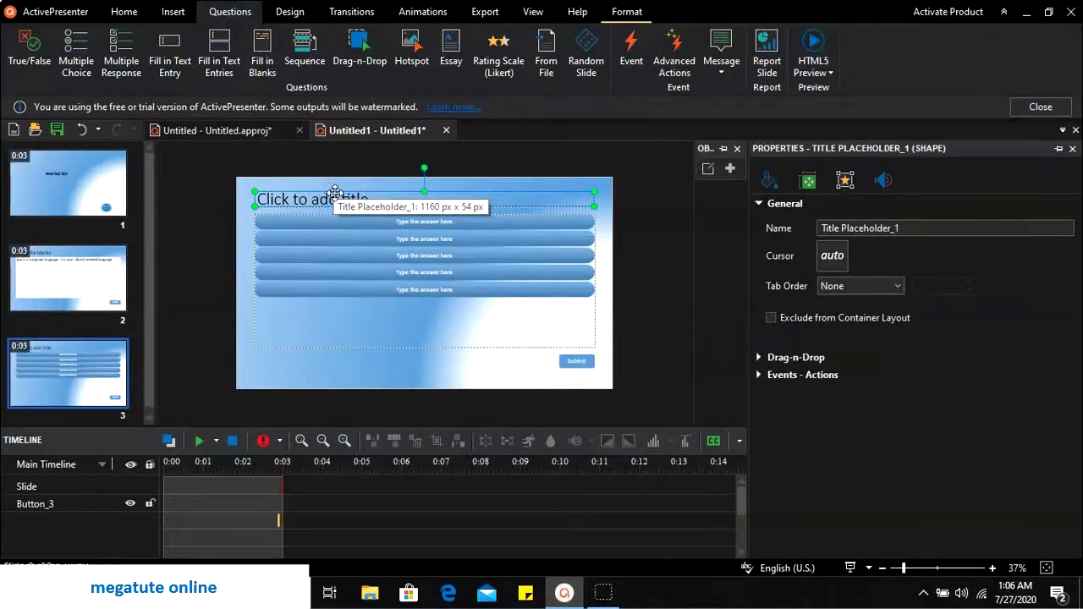
left_click(351, 196)
left_click(358, 197)
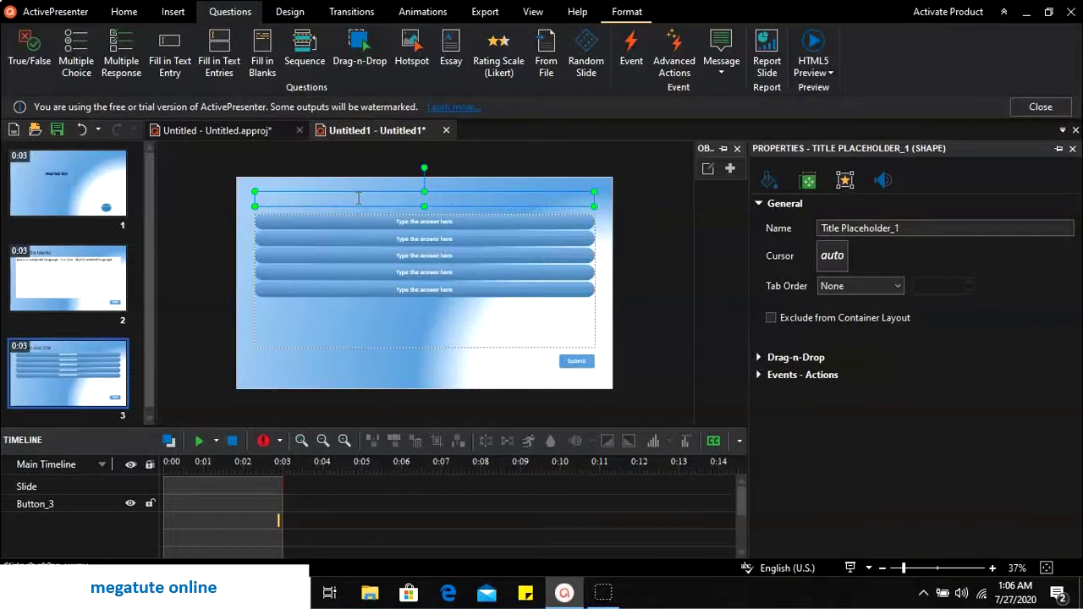
type("Arrane")
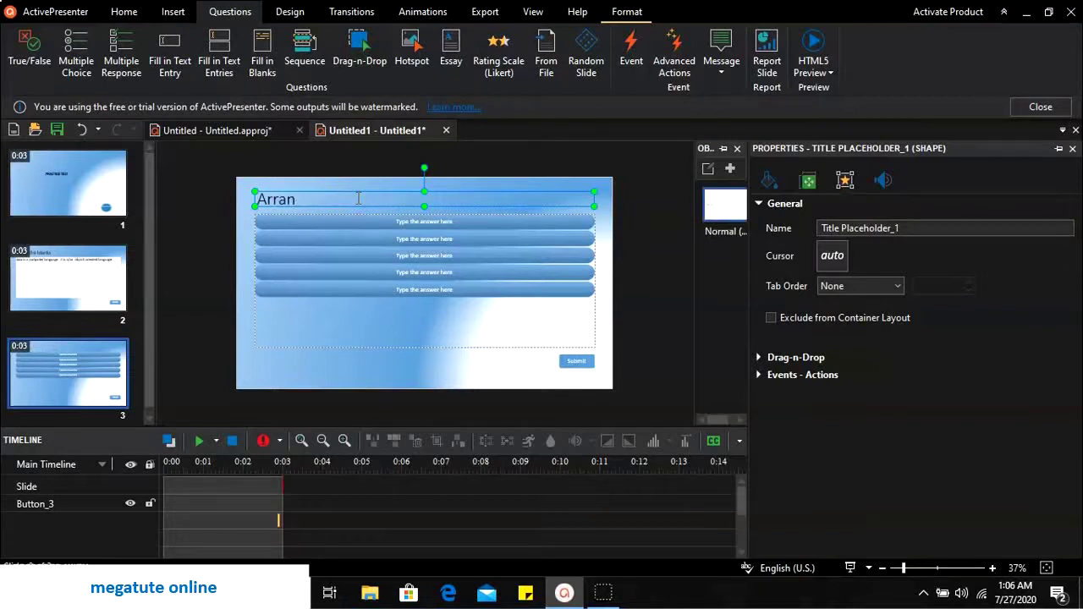
key("BackSpace")
key("BackSpace")
type("nge the life cylce")
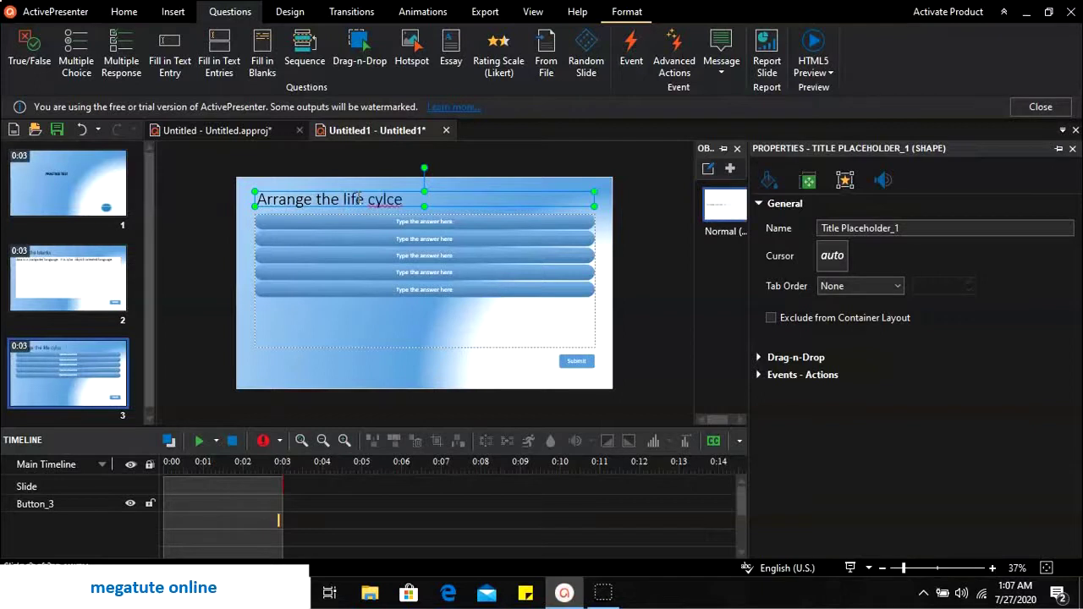
type(" of a bee")
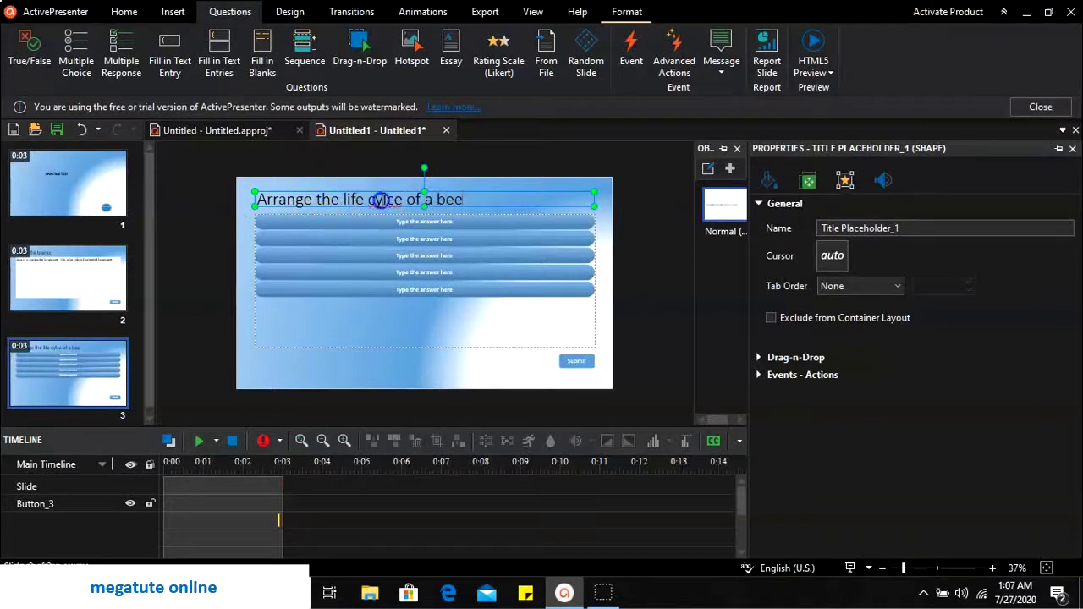
left_click(381, 199)
type("c")
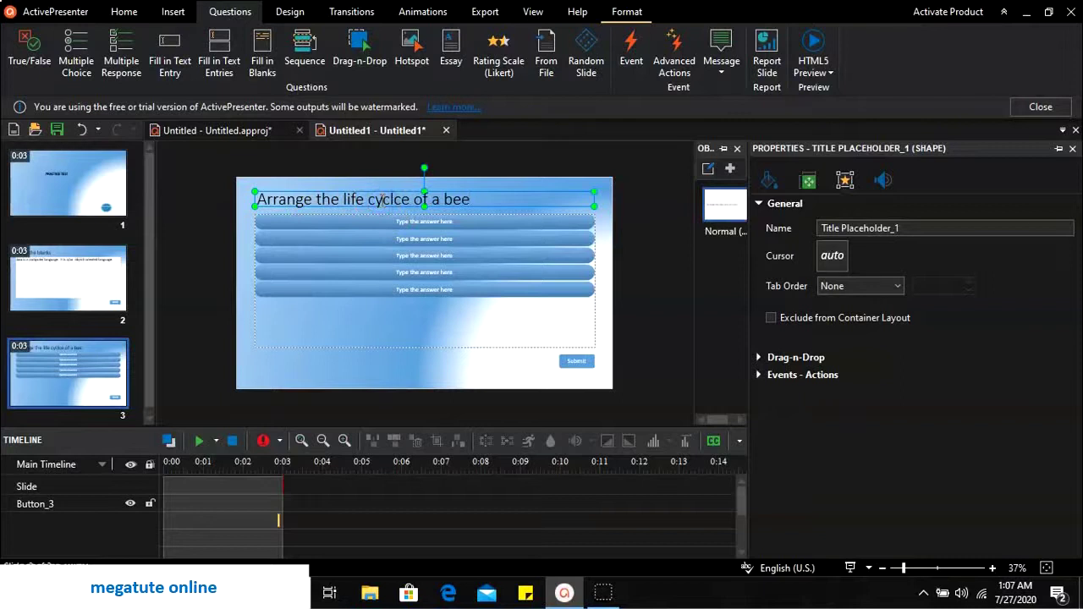
Delete the fifth answer from the sequence question, keeping four answers.
left_click(369, 268)
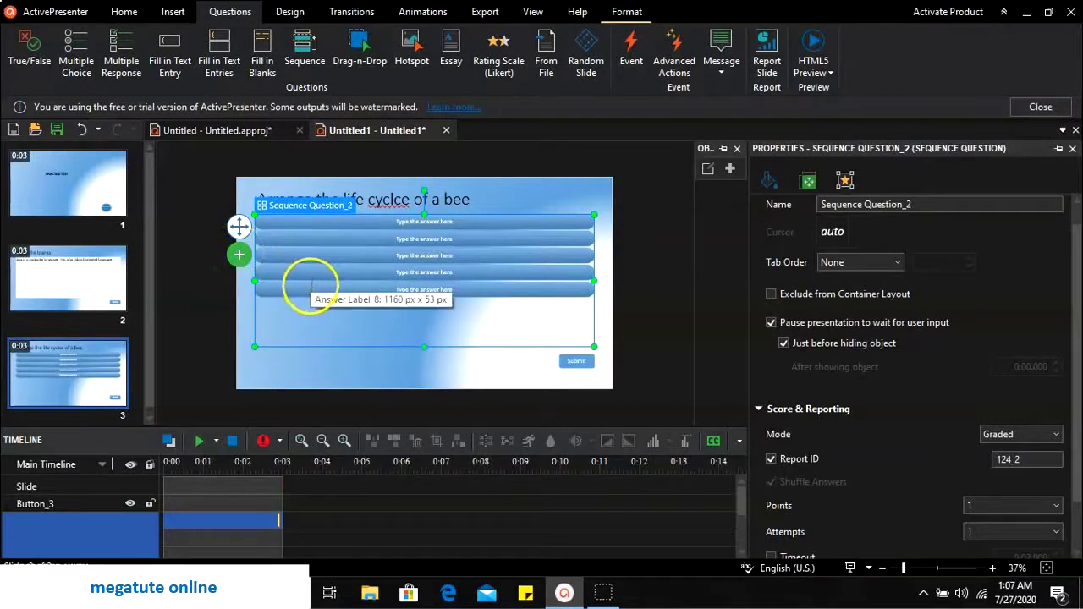
left_click(313, 290)
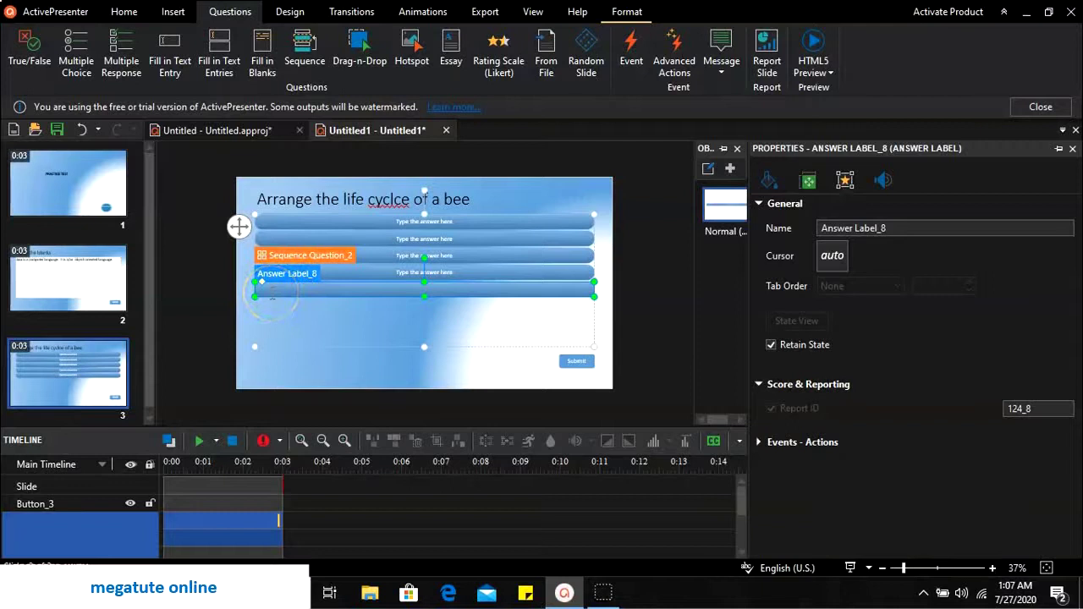
right_click(271, 291)
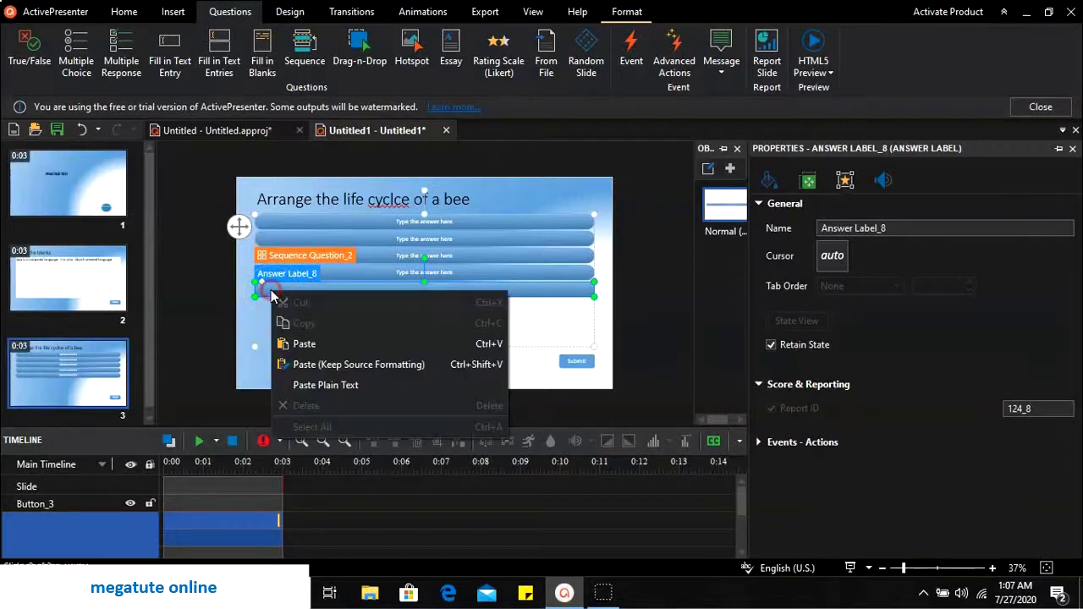
left_click(242, 368)
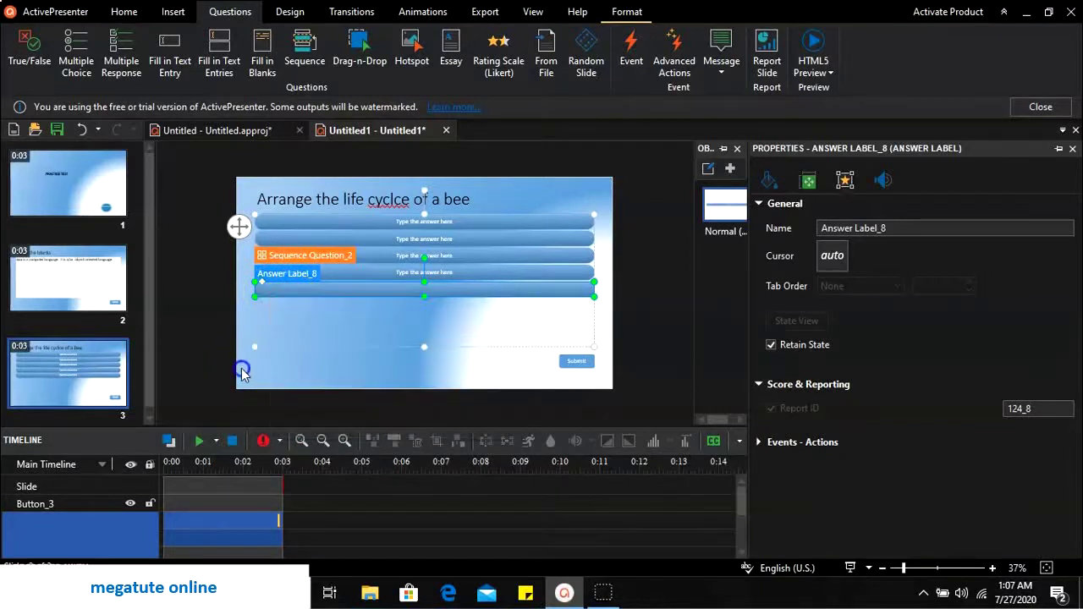
left_click(327, 326)
left_click(398, 283)
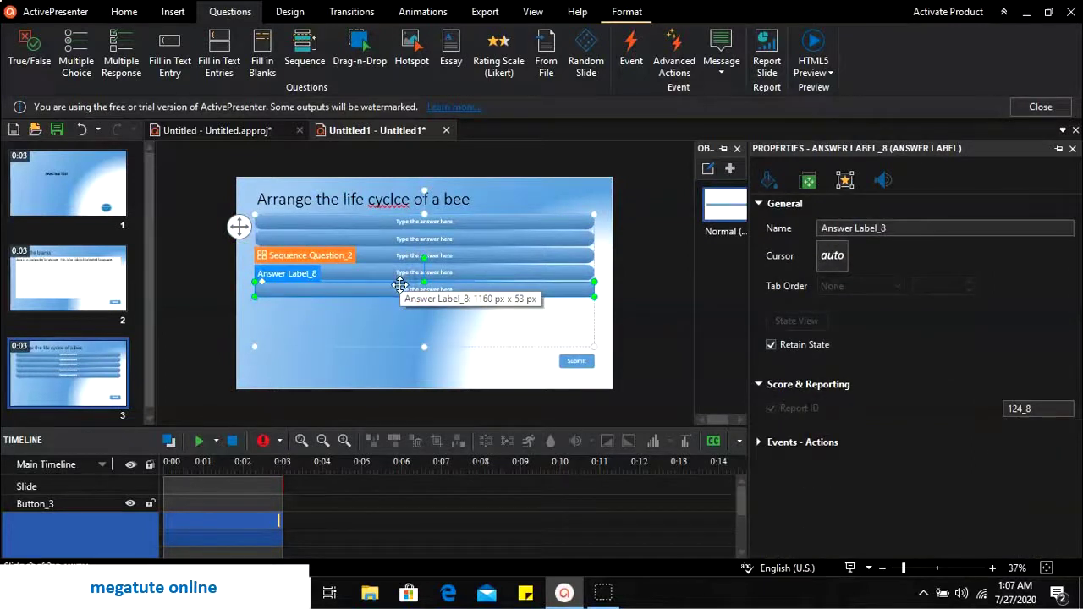
right_click(400, 286)
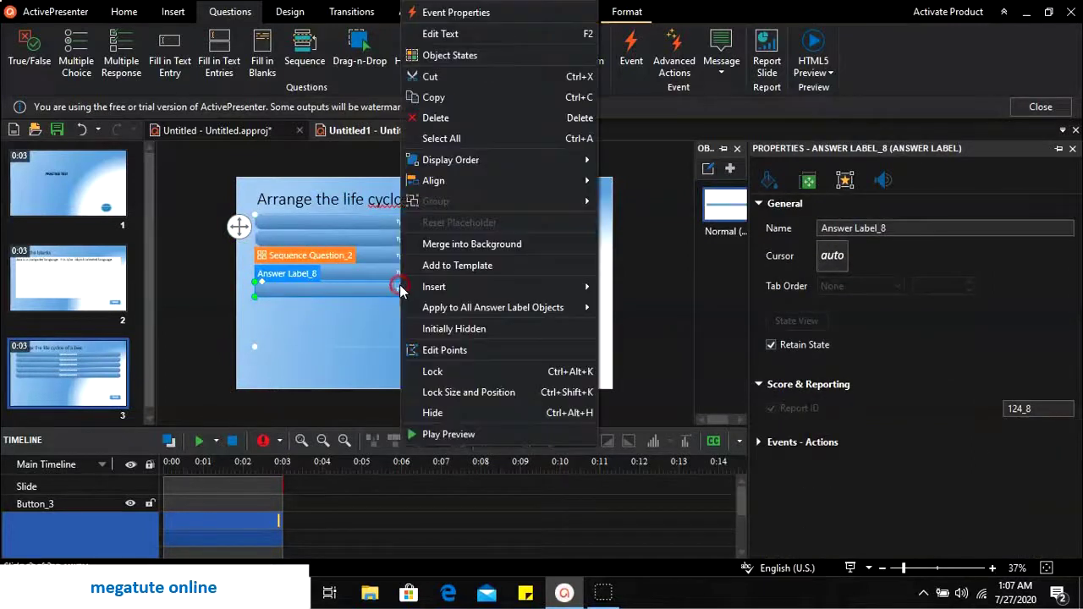
left_click(450, 118)
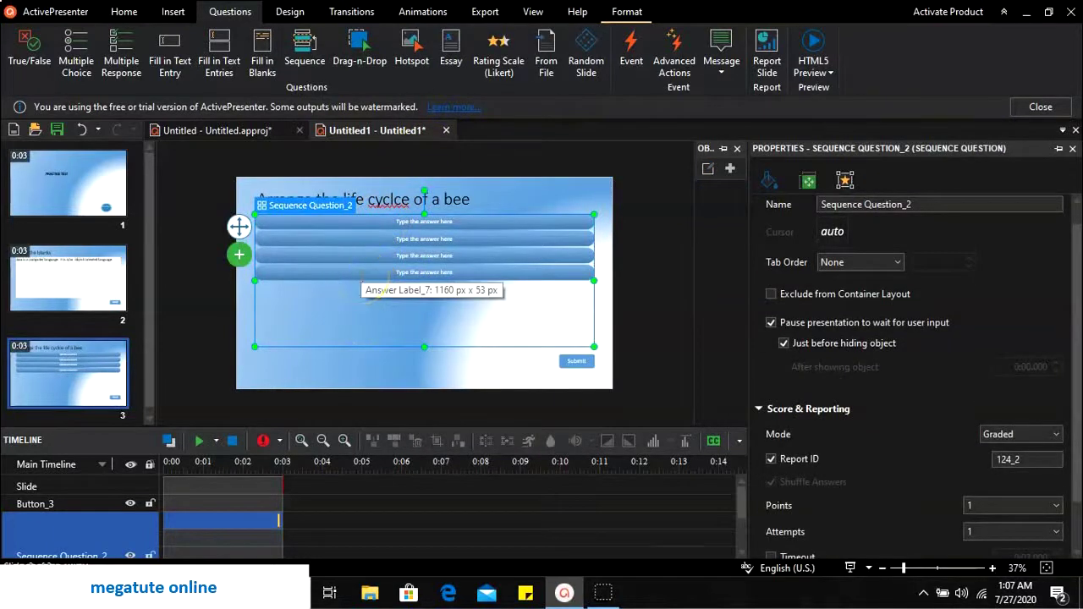
Lay out the sequence question's answers in 4 grid columns, and switch its container layout to None.
left_click(368, 246)
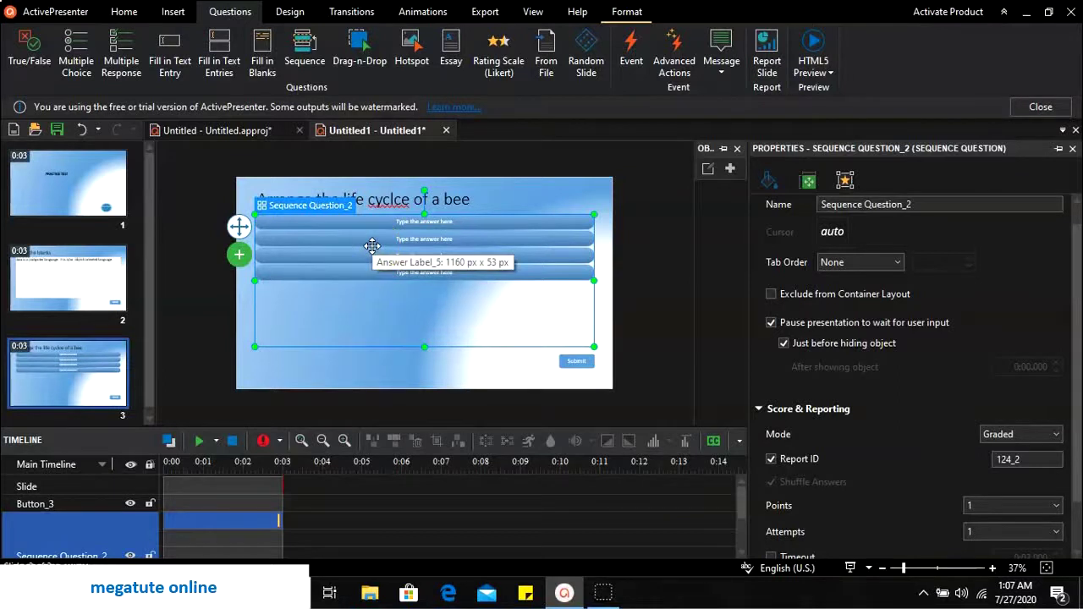
left_click(808, 181)
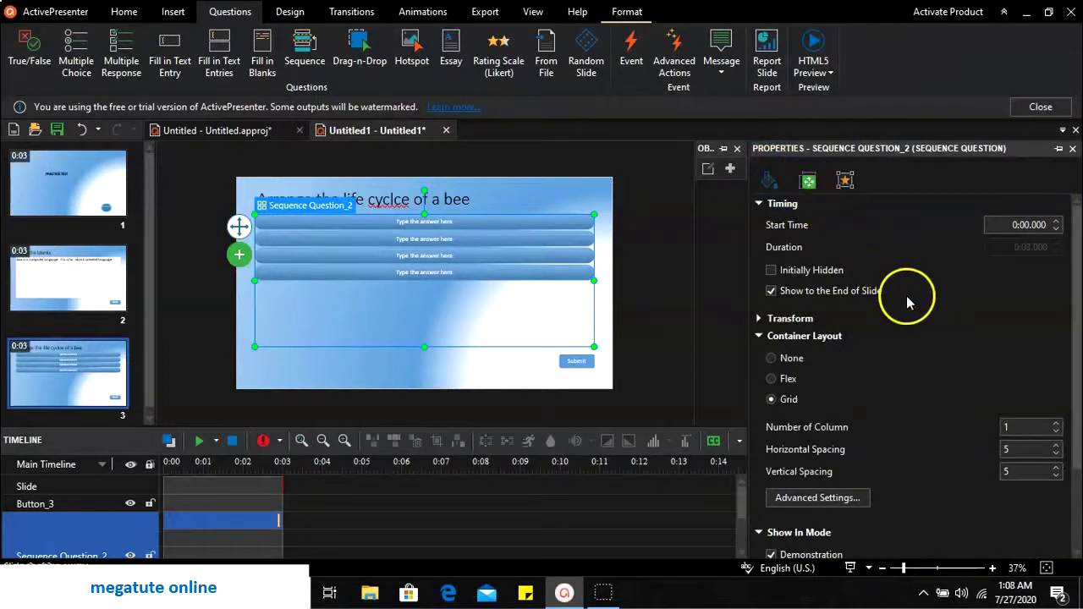
left_click(1033, 427)
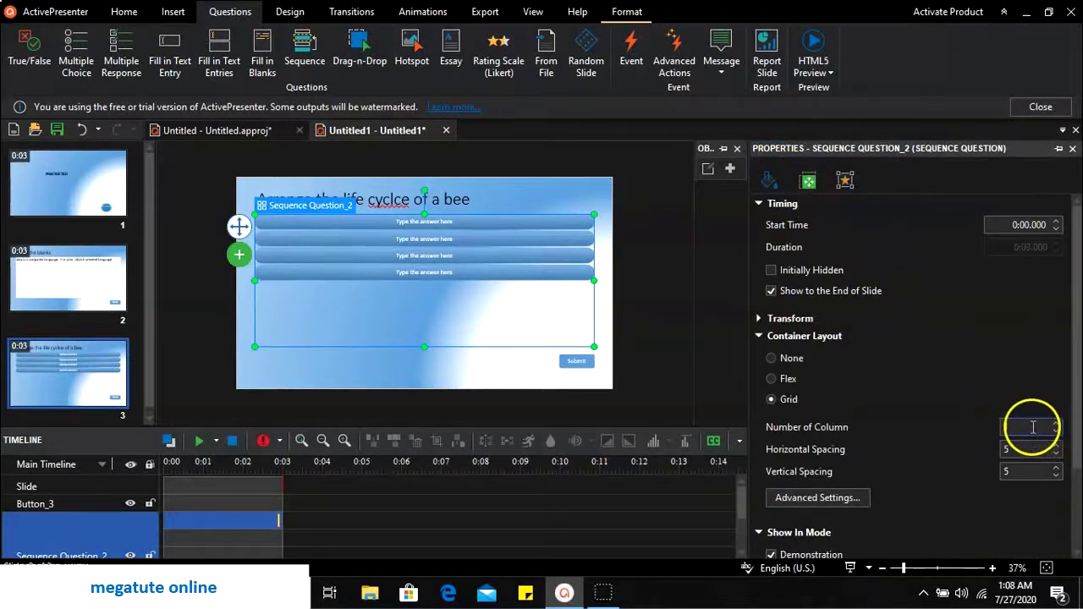
type("1")
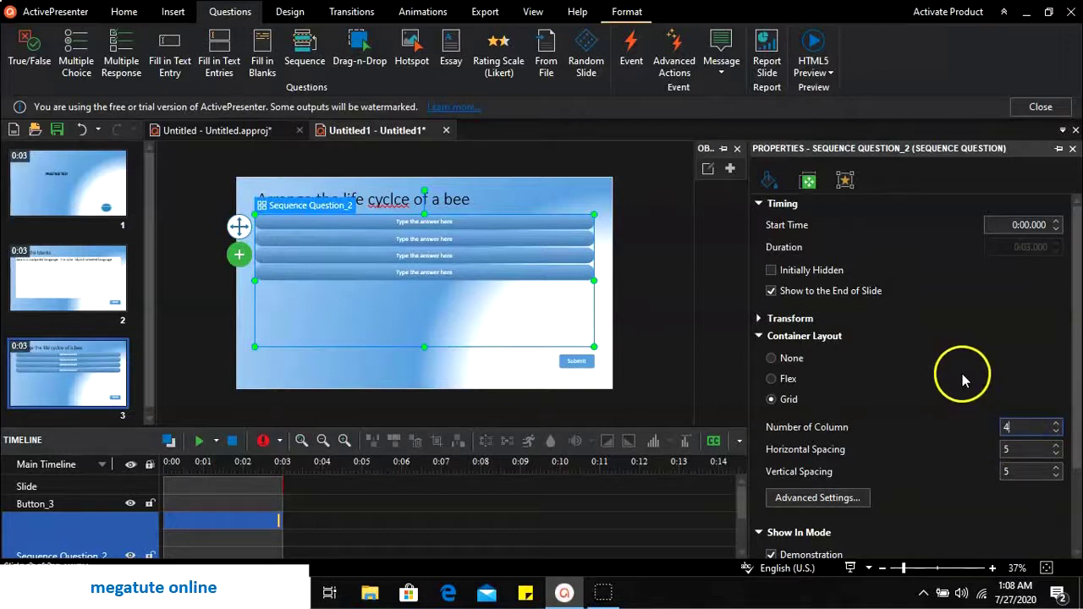
left_click(791, 362)
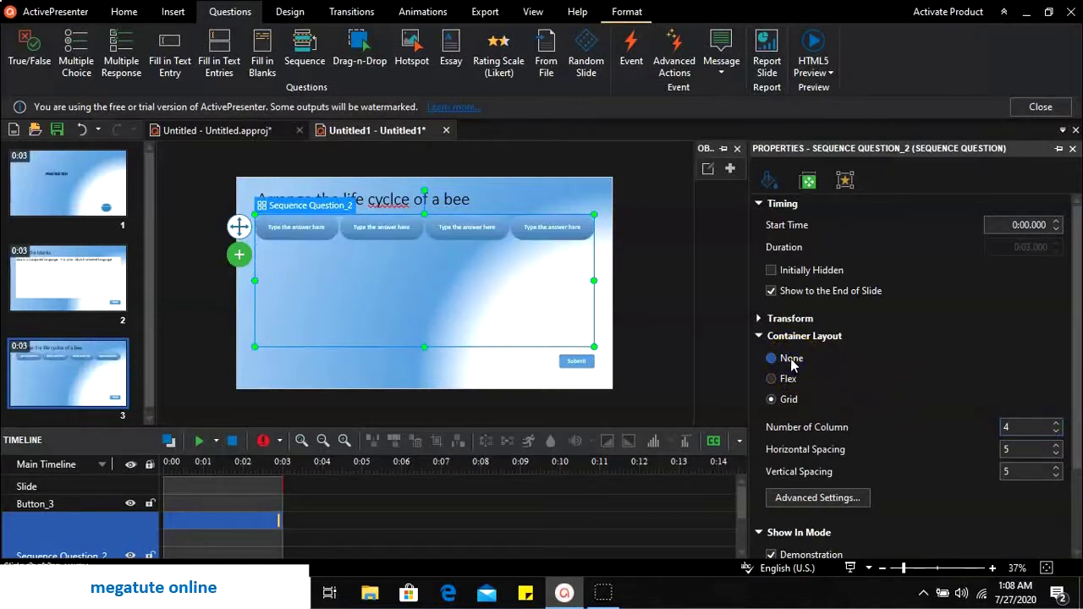
left_click(791, 362)
left_click(407, 308)
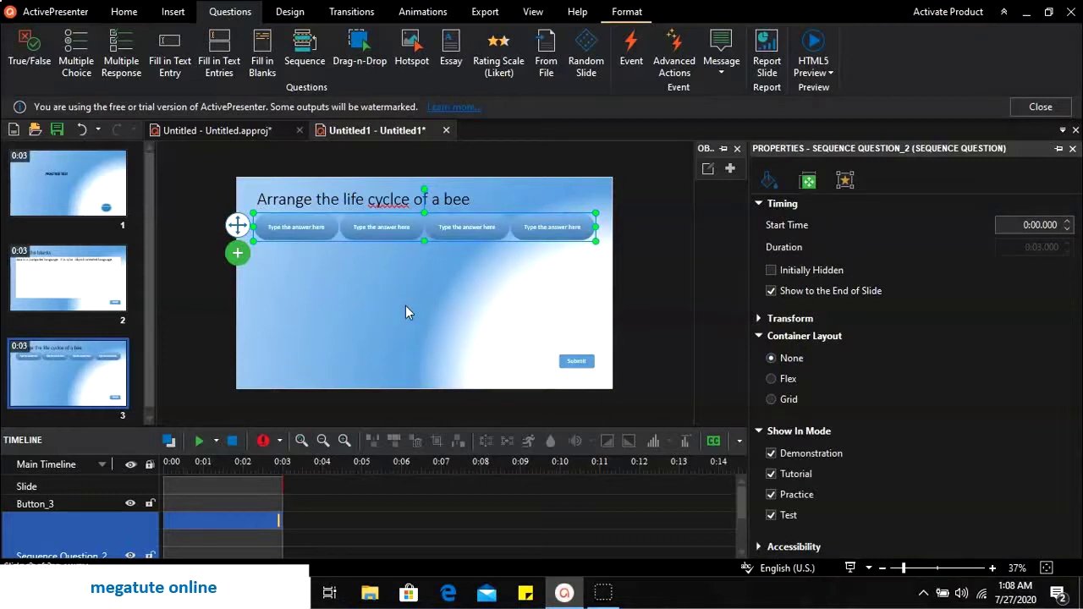
Set the sequence question's report ID to Q2 and its points to 4.
left_click(845, 185)
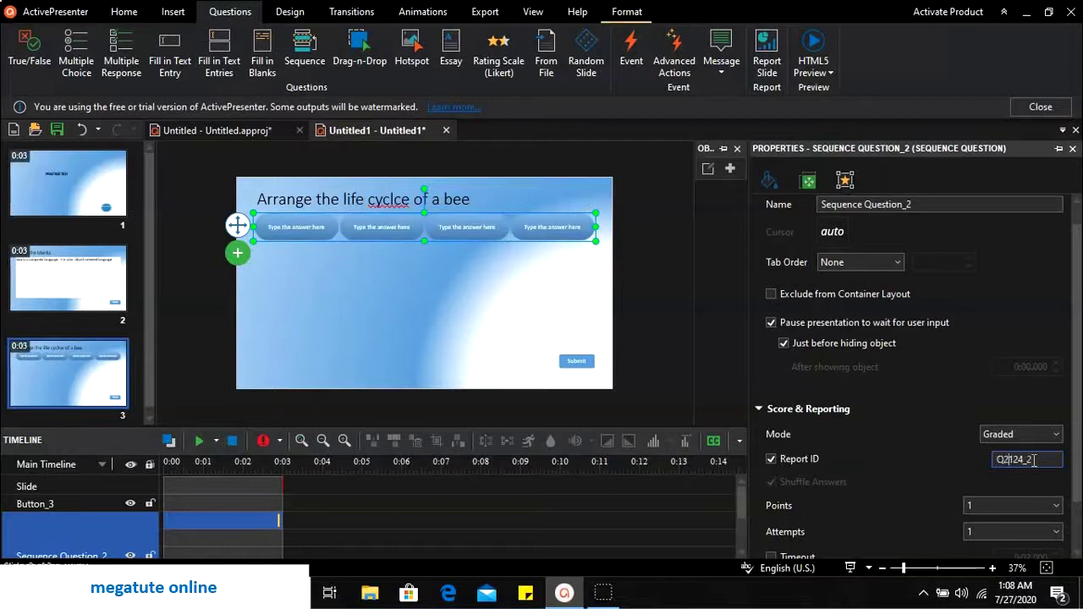
left_click(996, 504)
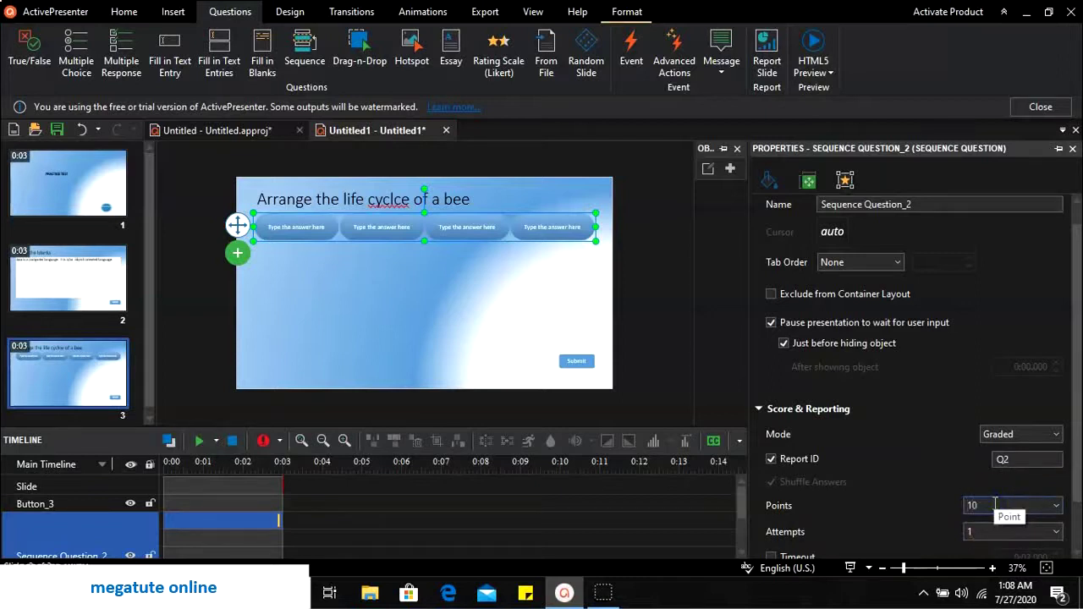
type("4")
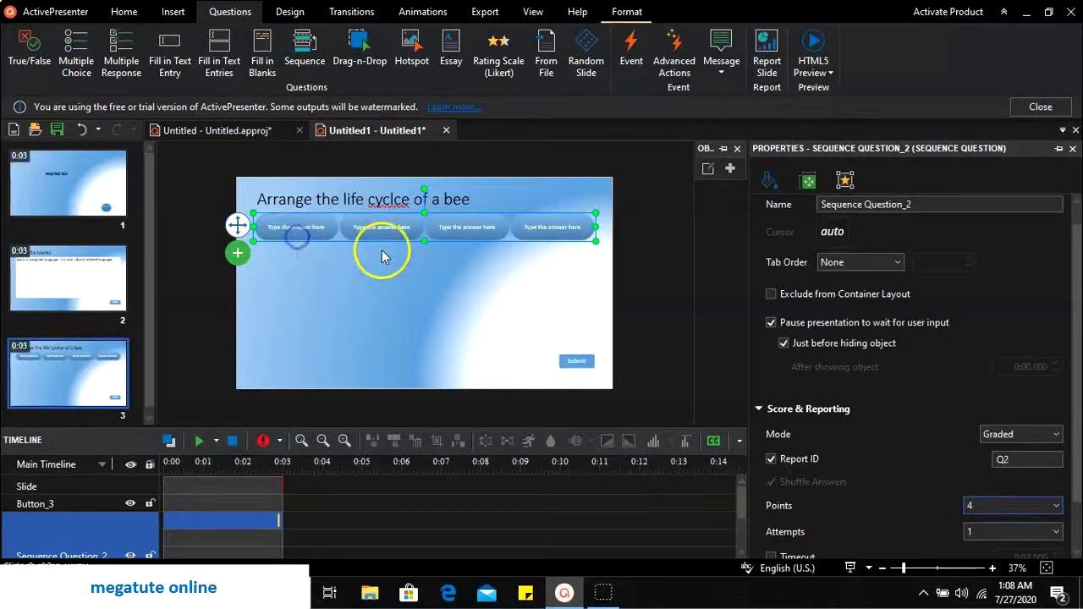
Stretch the row of four answers downward, making each answer about 406 px tall.
left_click_drag(424, 243, 418, 336)
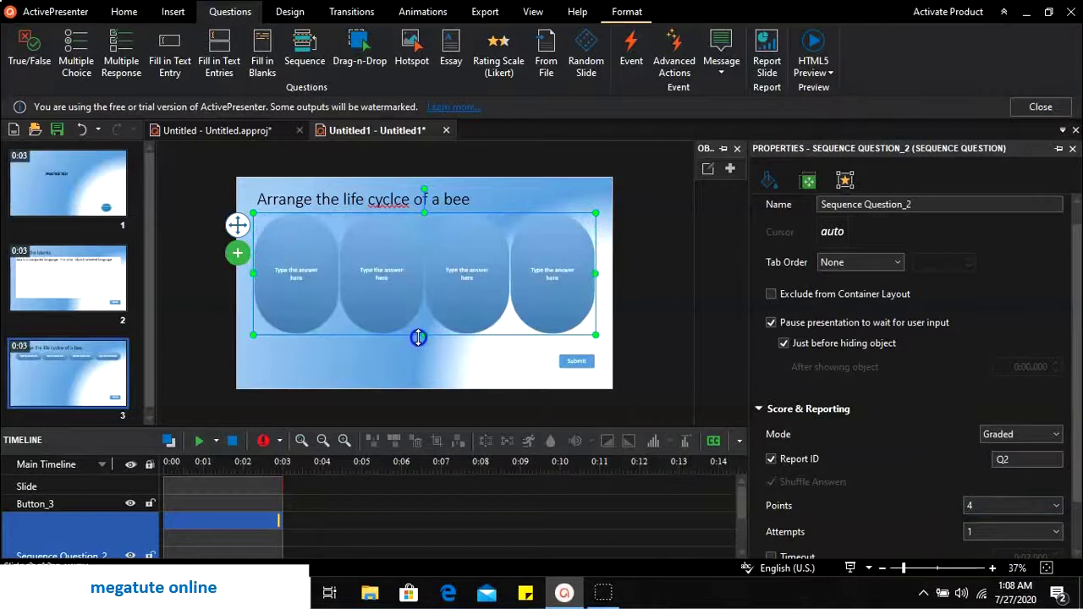
Fill the first answer with the image "egg" from the educator folder's "sequece" subfolder.
left_click(299, 292)
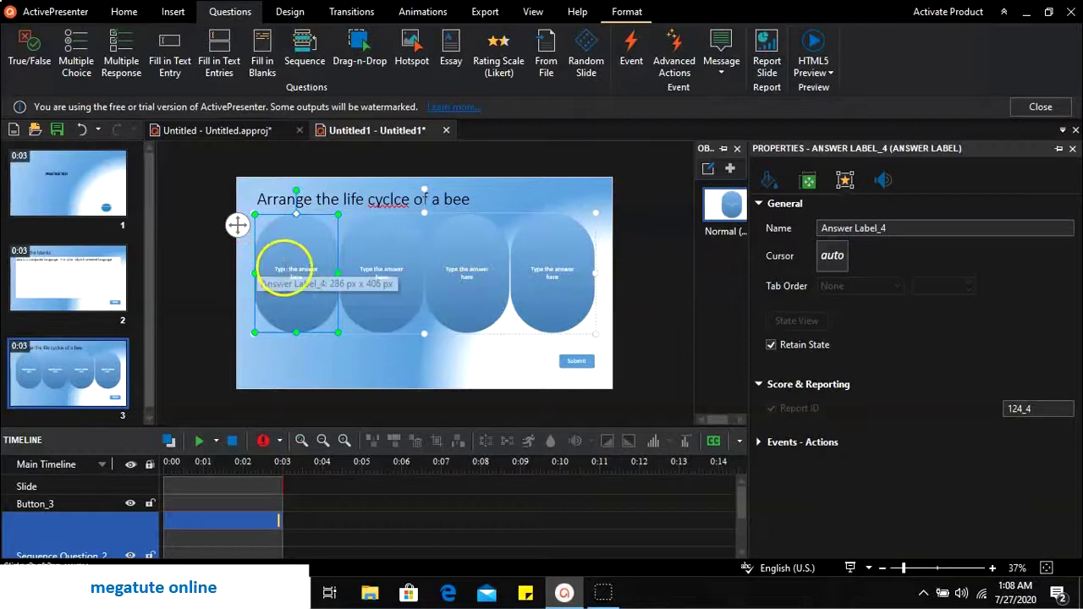
left_click(768, 183)
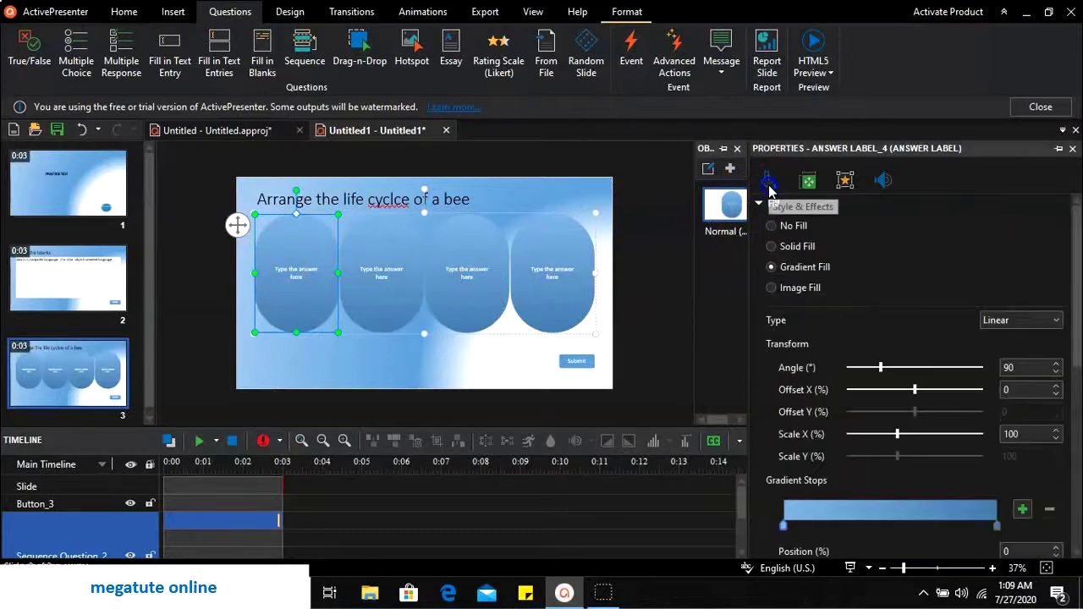
left_click(779, 289)
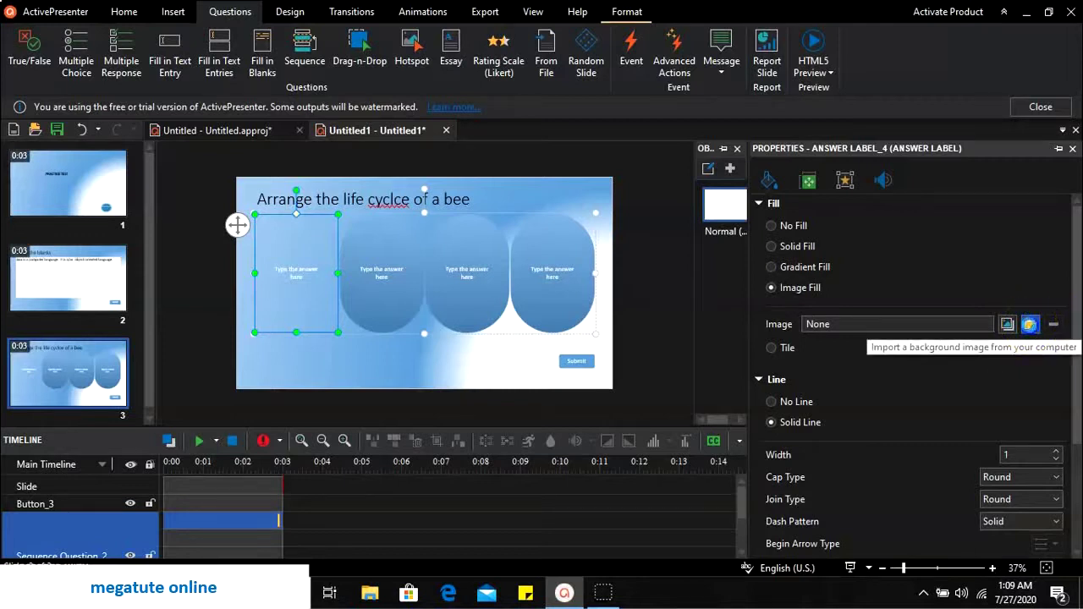
left_click(1030, 325)
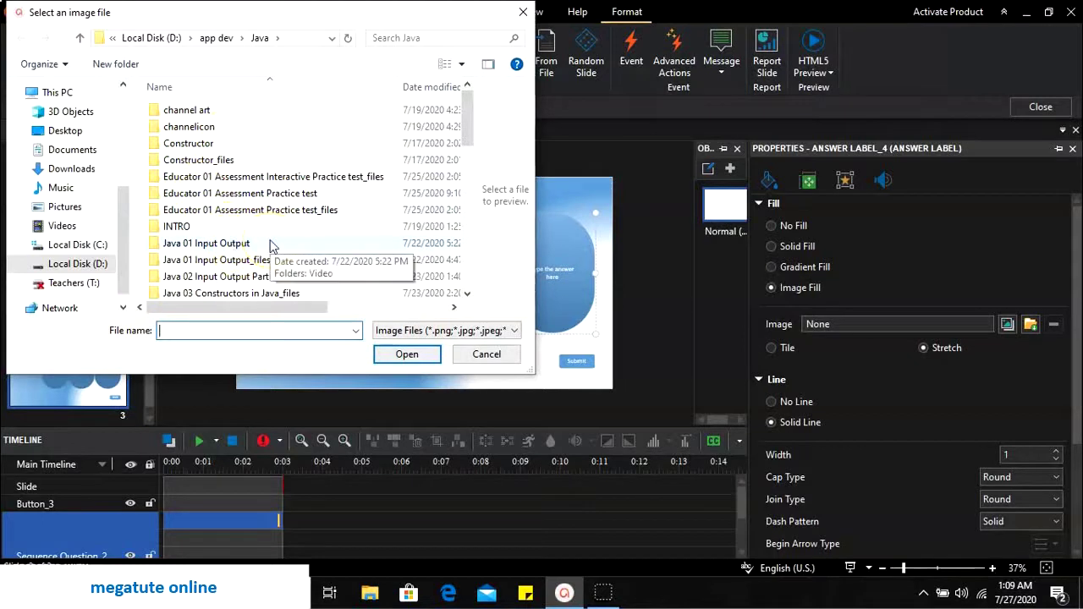
left_click(208, 41)
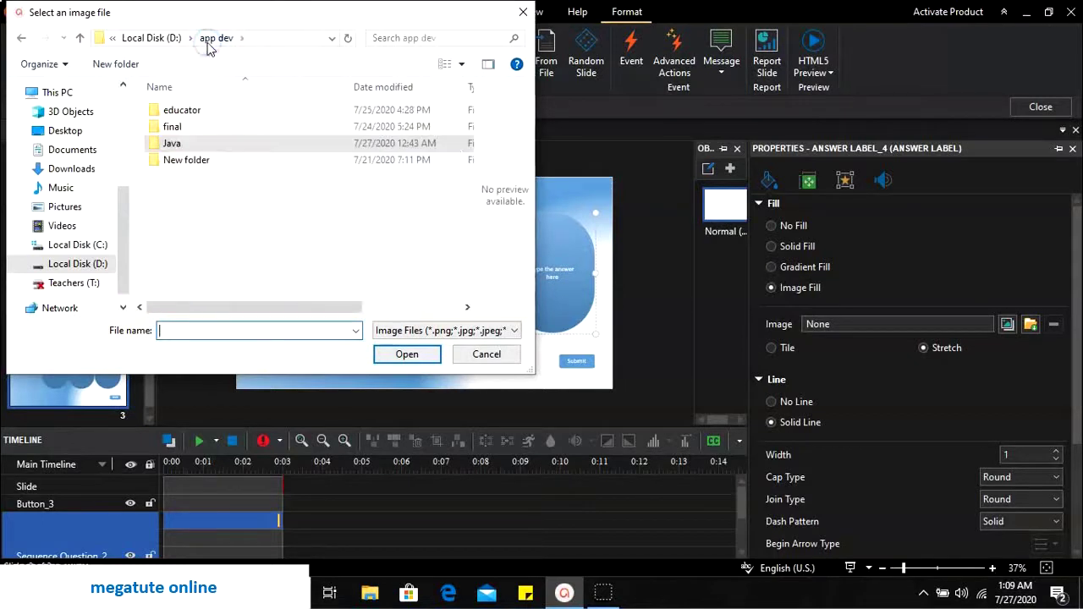
double_click(181, 110)
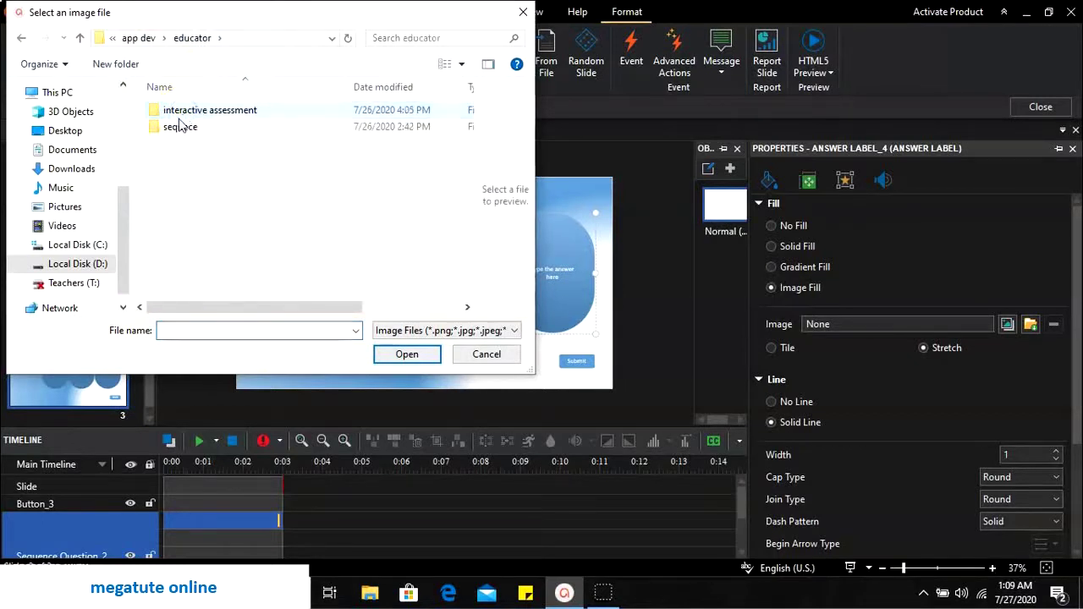
double_click(179, 126)
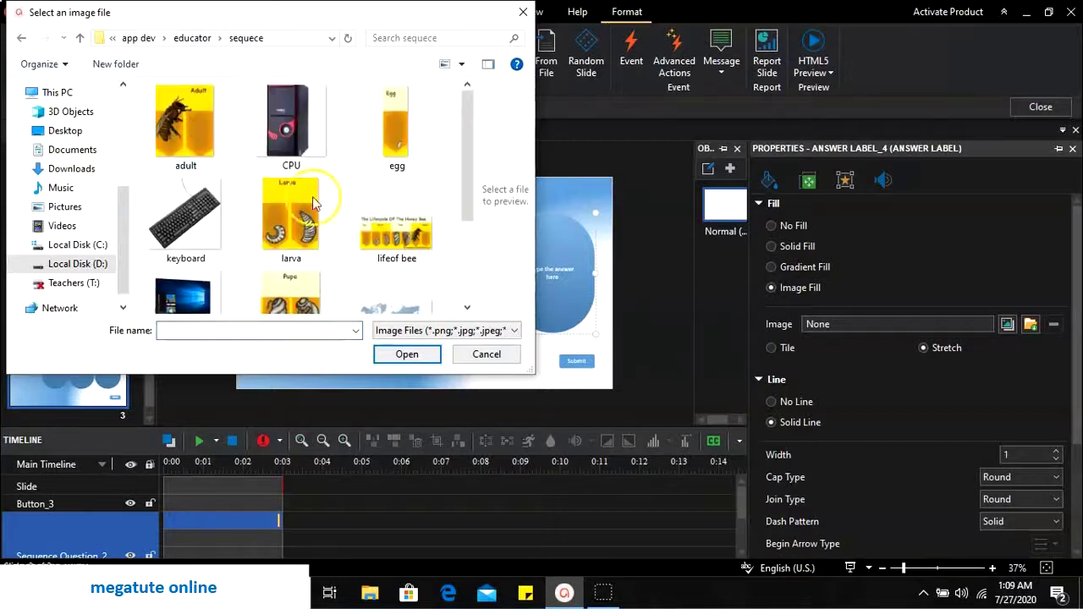
double_click(388, 118)
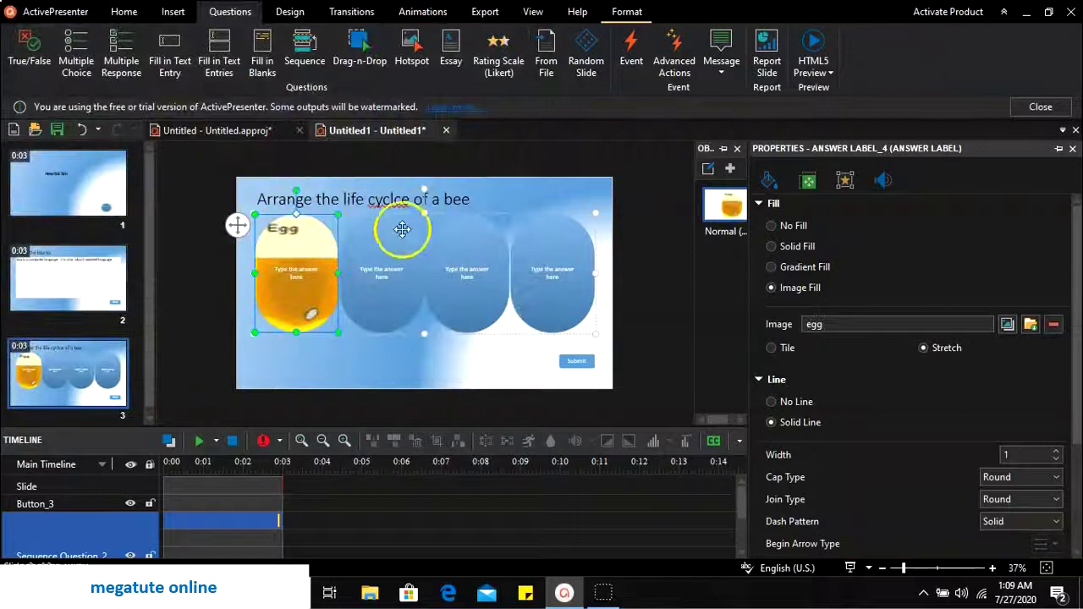
Fill the second answer of the sequence question with the image "larva" from the "sequece" folder.
left_click(394, 258)
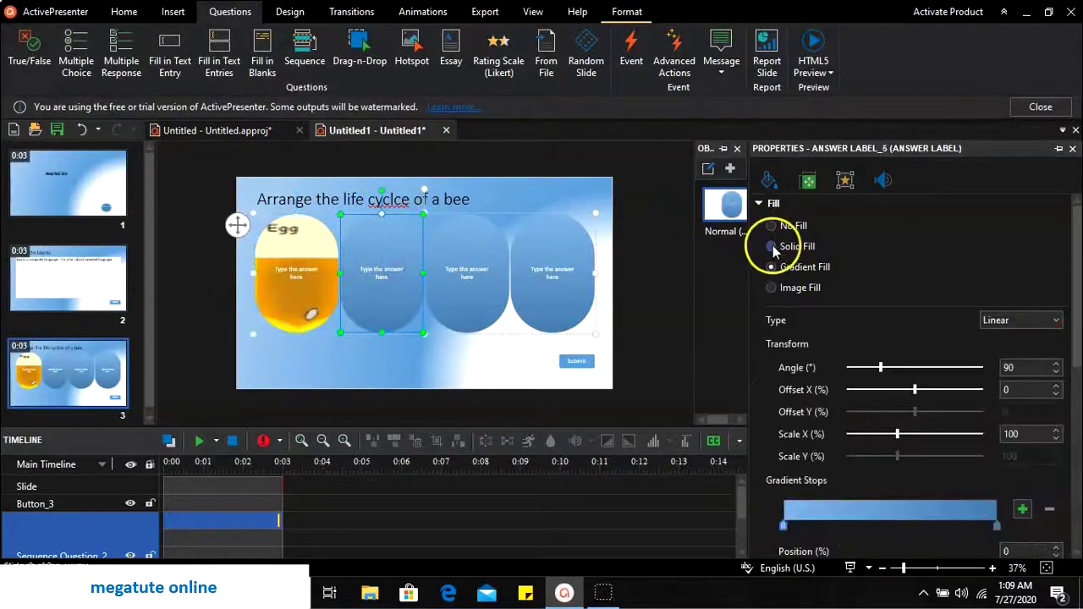
left_click(773, 287)
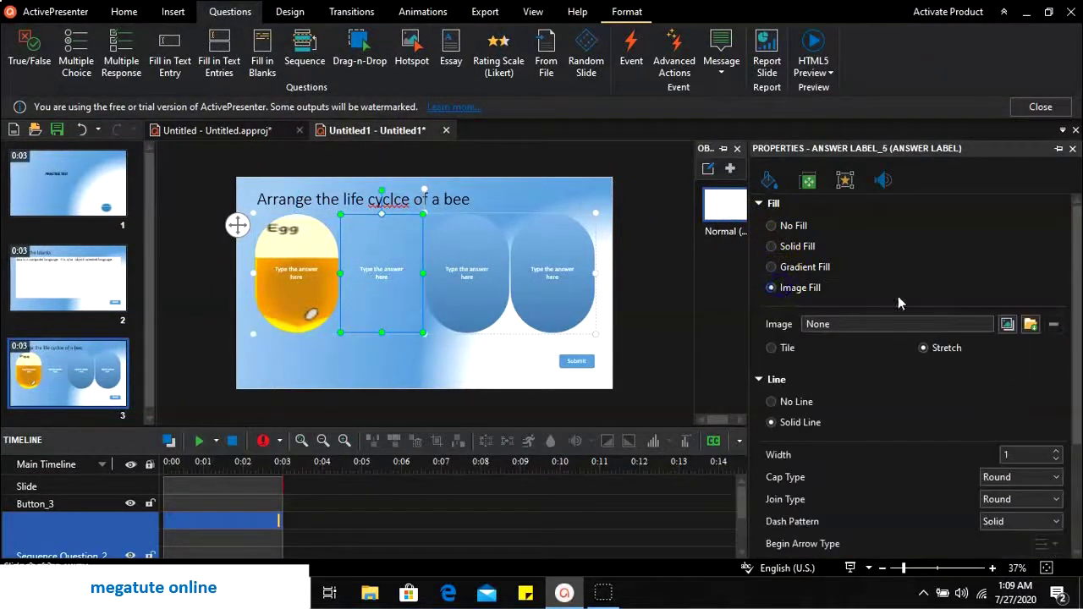
left_click(1031, 325)
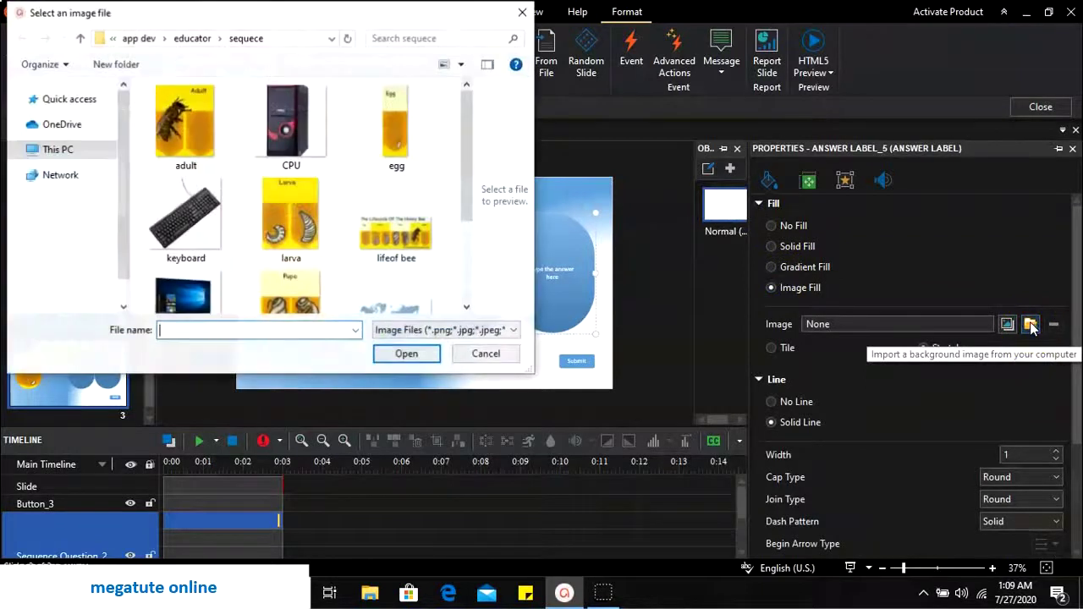
double_click(284, 204)
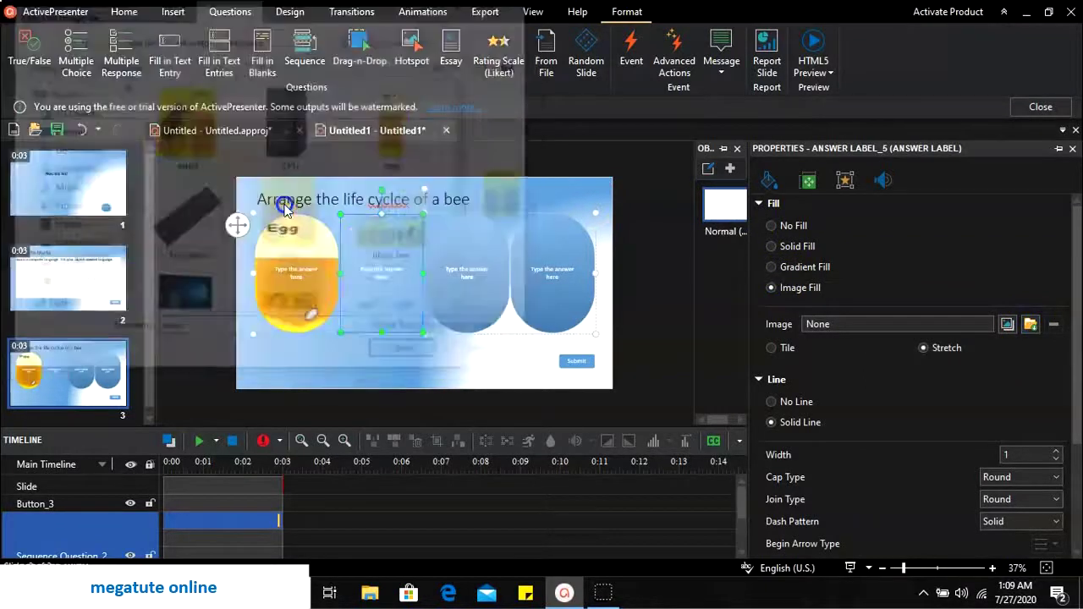
Fill the third answer of the sequence question with the image "pupa" from the "sequece" folder.
left_click(453, 279)
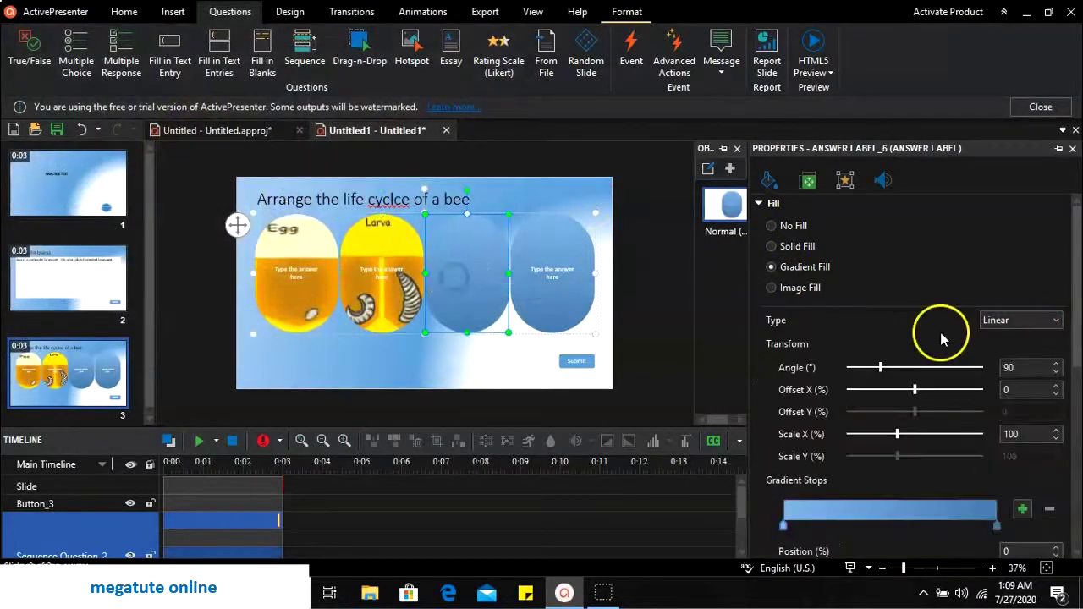
left_click(797, 289)
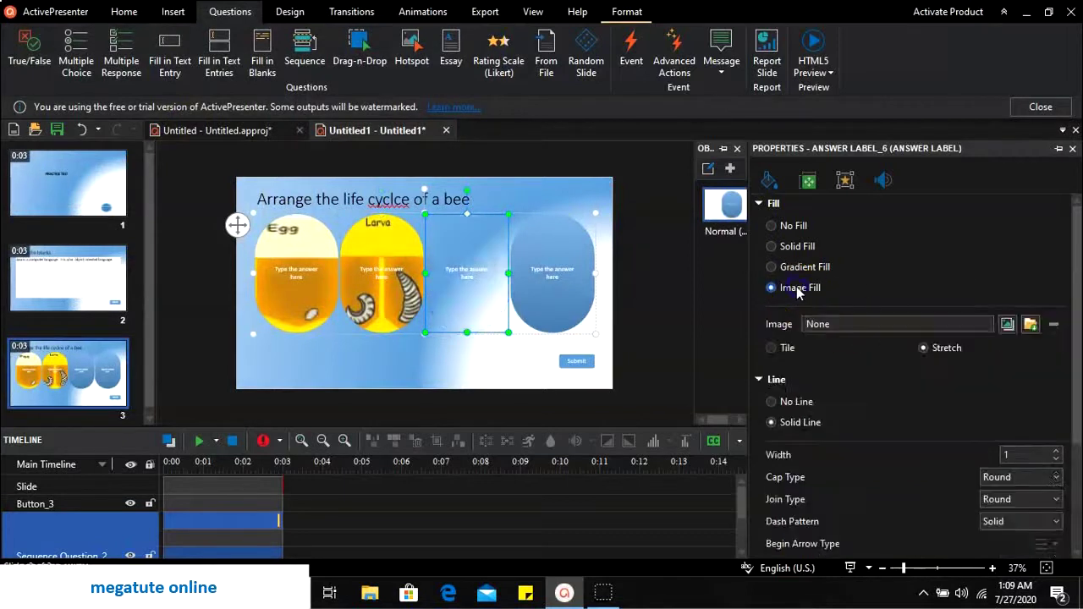
left_click(1031, 327)
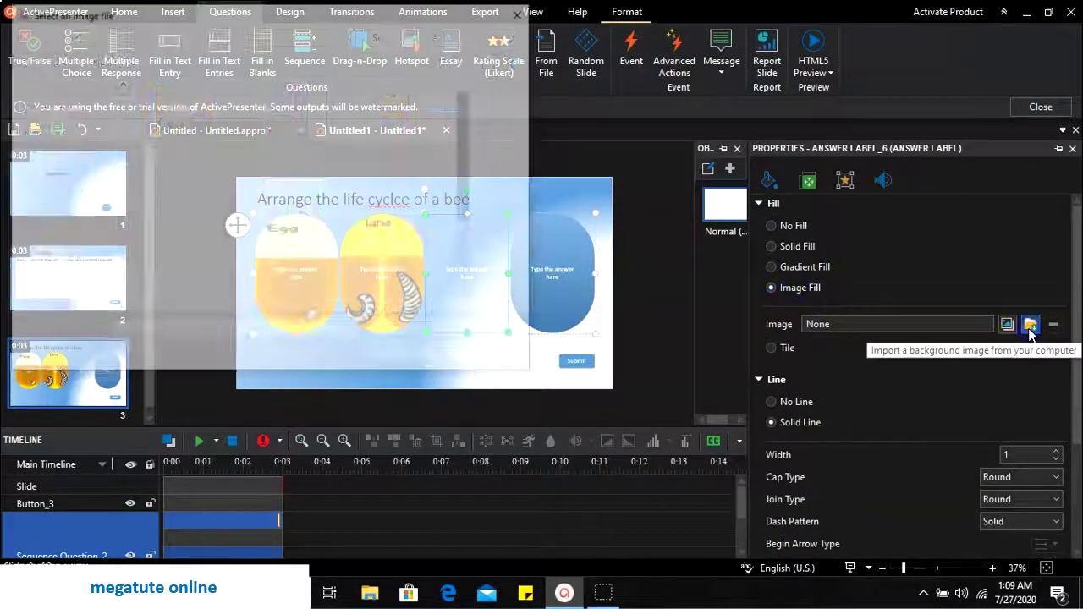
scroll(295, 276, "down", 2)
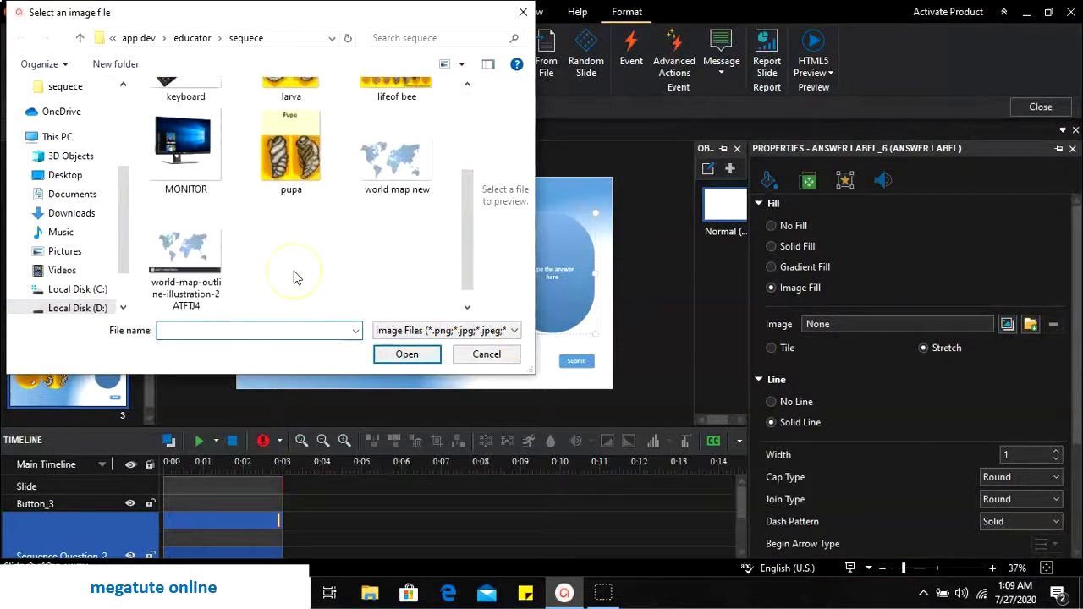
double_click(291, 150)
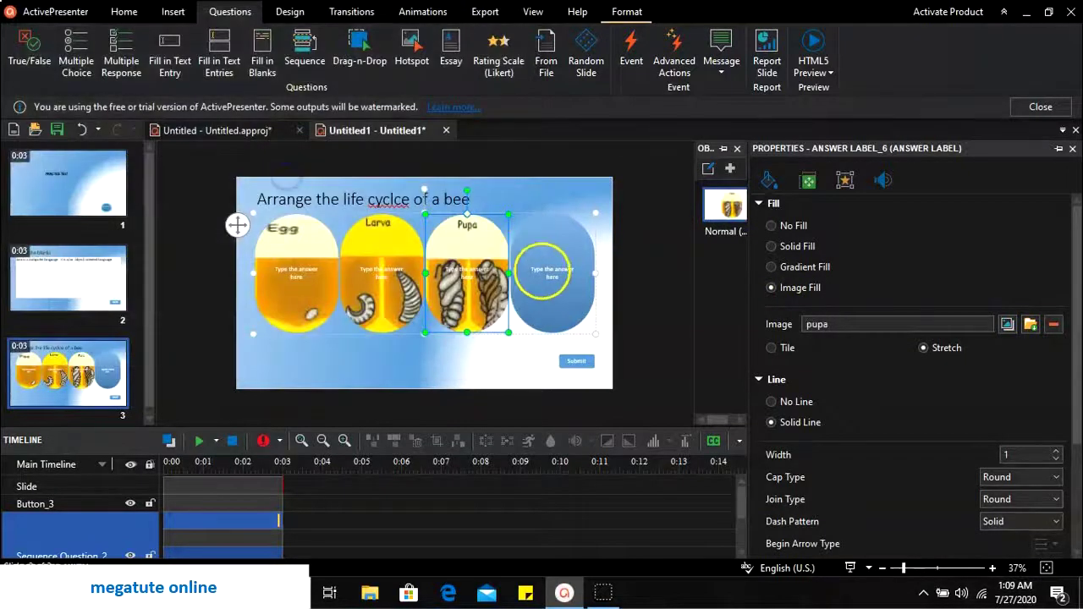
Fill the fourth answer of the sequence question with the image "adult" from the "sequece" folder.
left_click(544, 282)
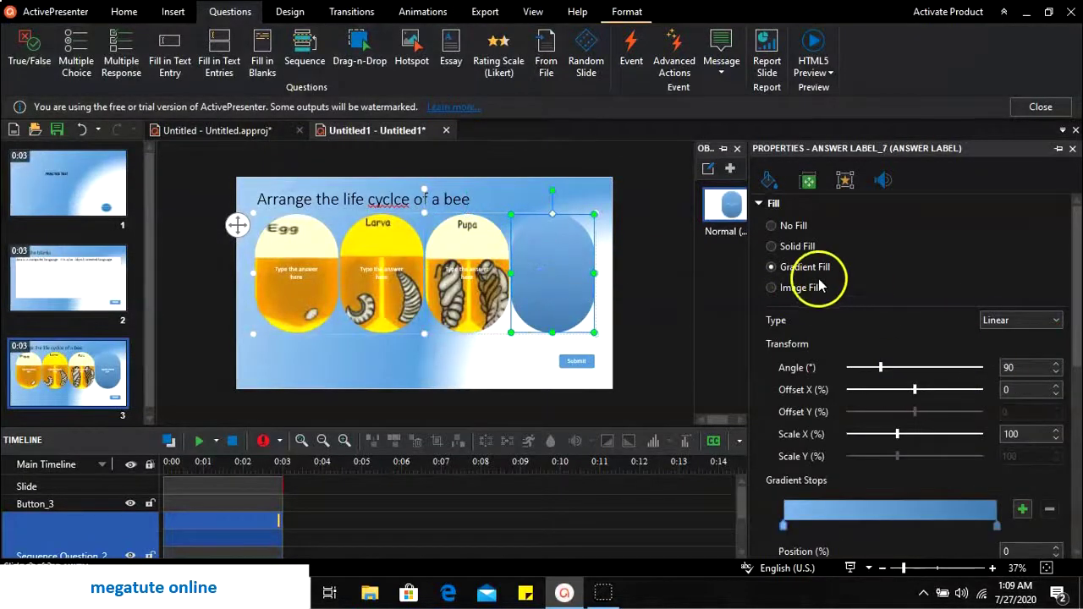
left_click(811, 289)
left_click(1031, 326)
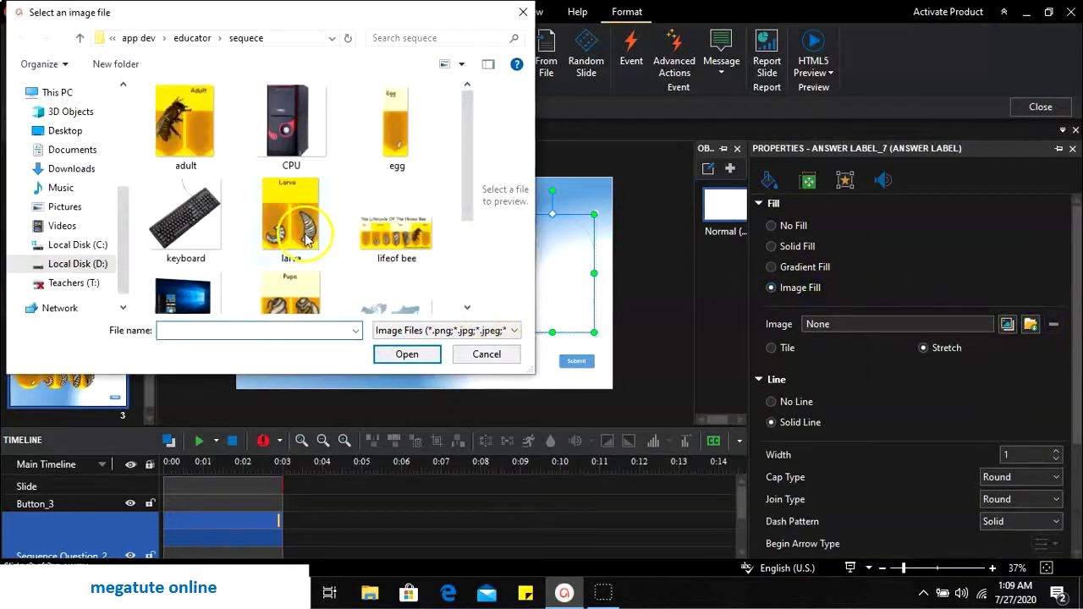
scroll(307, 241, "down", 3)
scroll(307, 240, "up", 3)
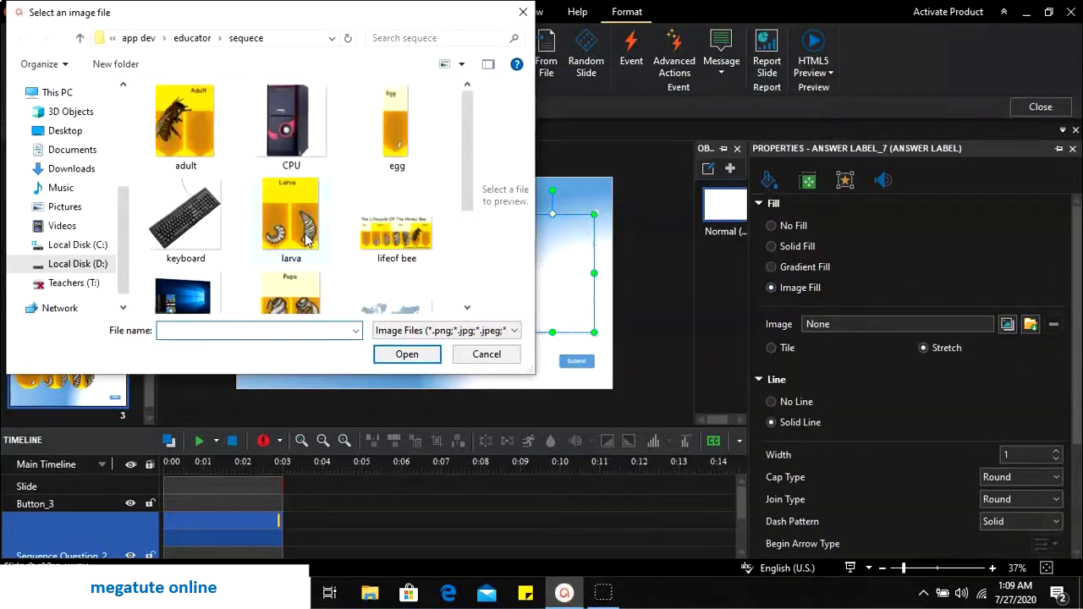
double_click(193, 140)
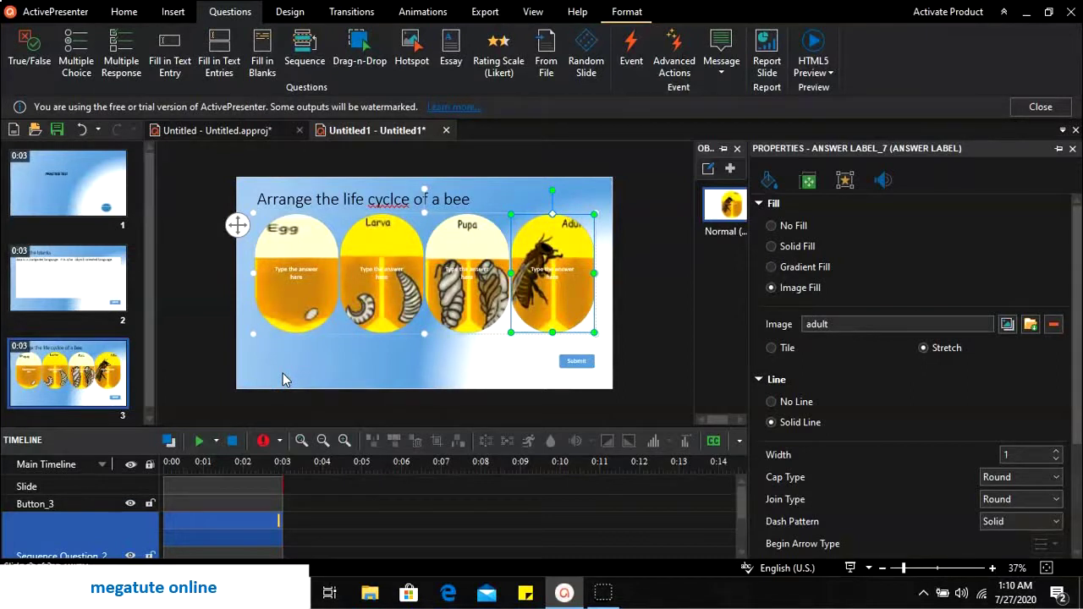
Open the egg answer's interactivity properties to view its score and reporting settings.
left_click(379, 362)
left_click(351, 314)
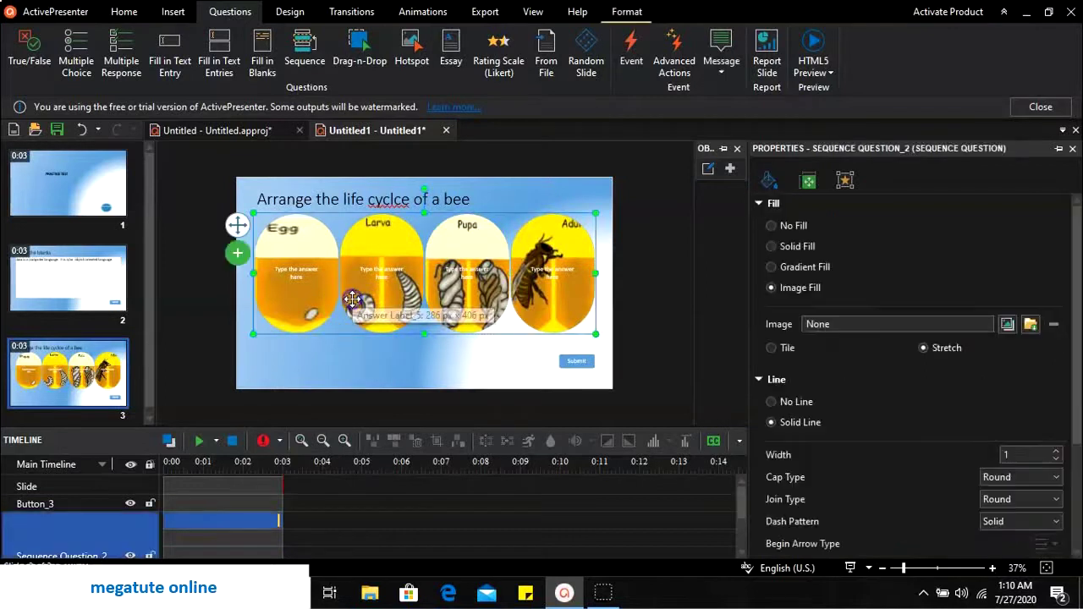
left_click(306, 285)
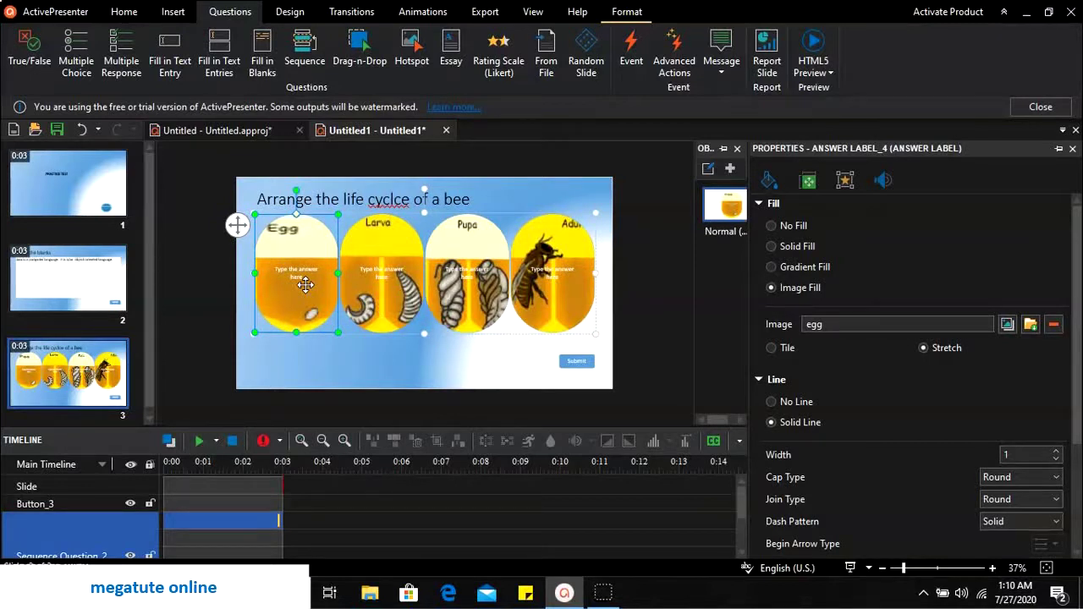
left_click(845, 181)
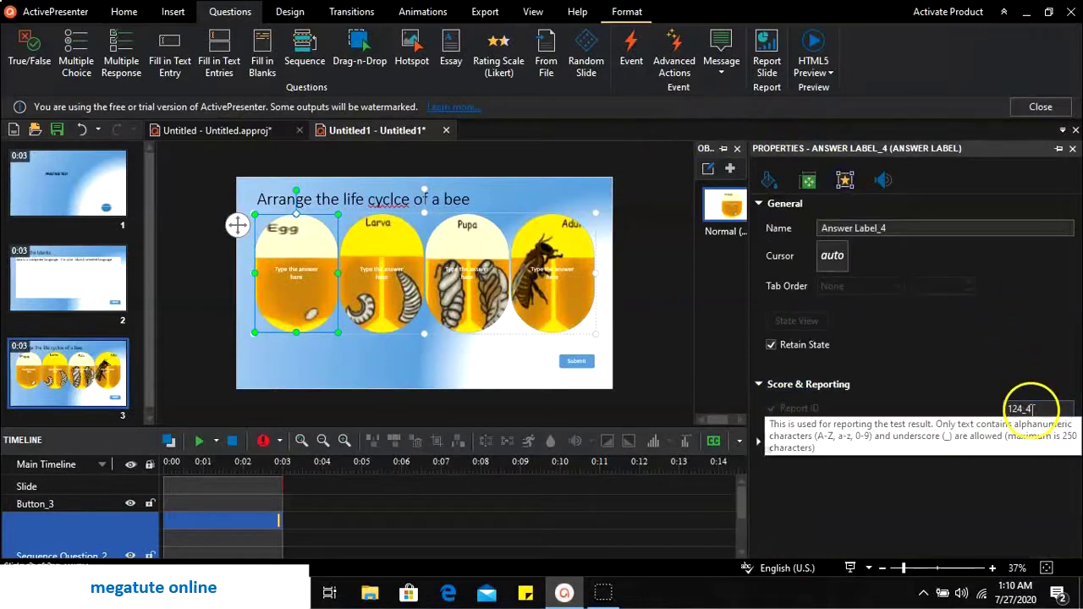
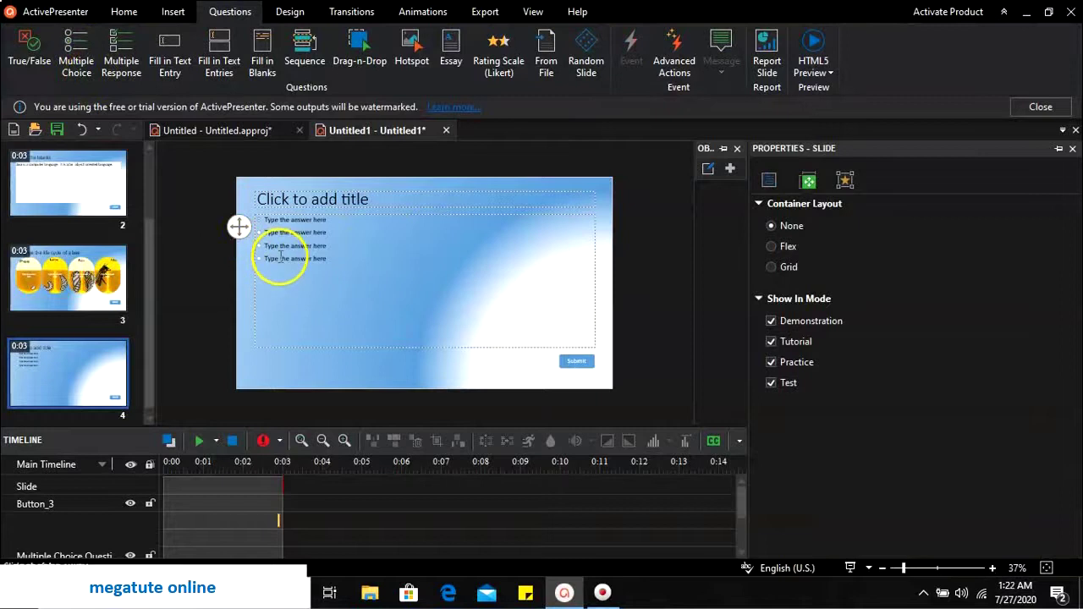
Set the report ID of the multiple choice question on slide 4 to Q3.
left_click(238, 229)
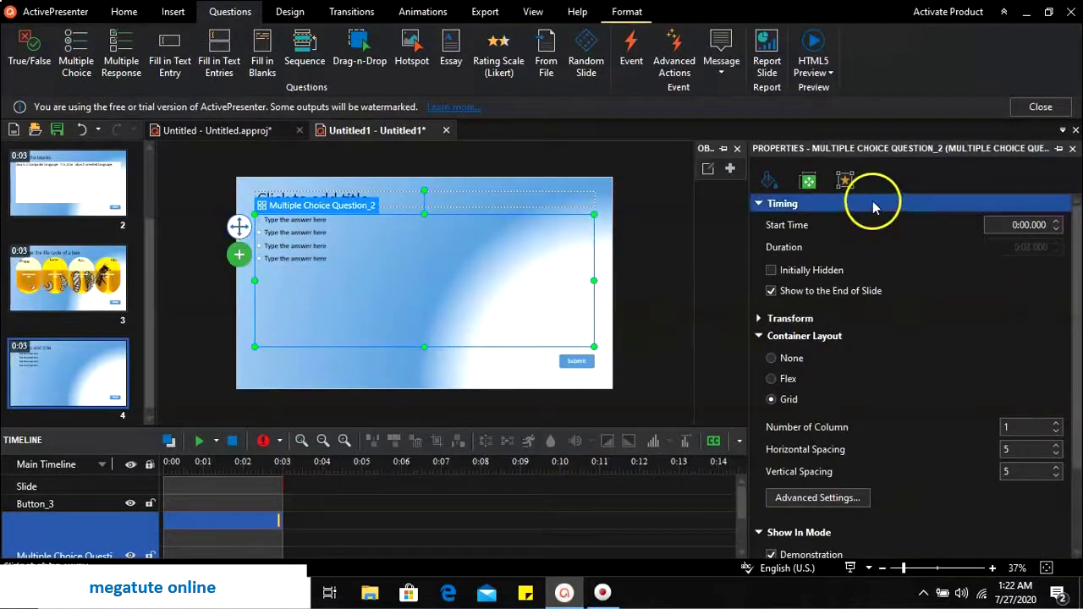
left_click(845, 180)
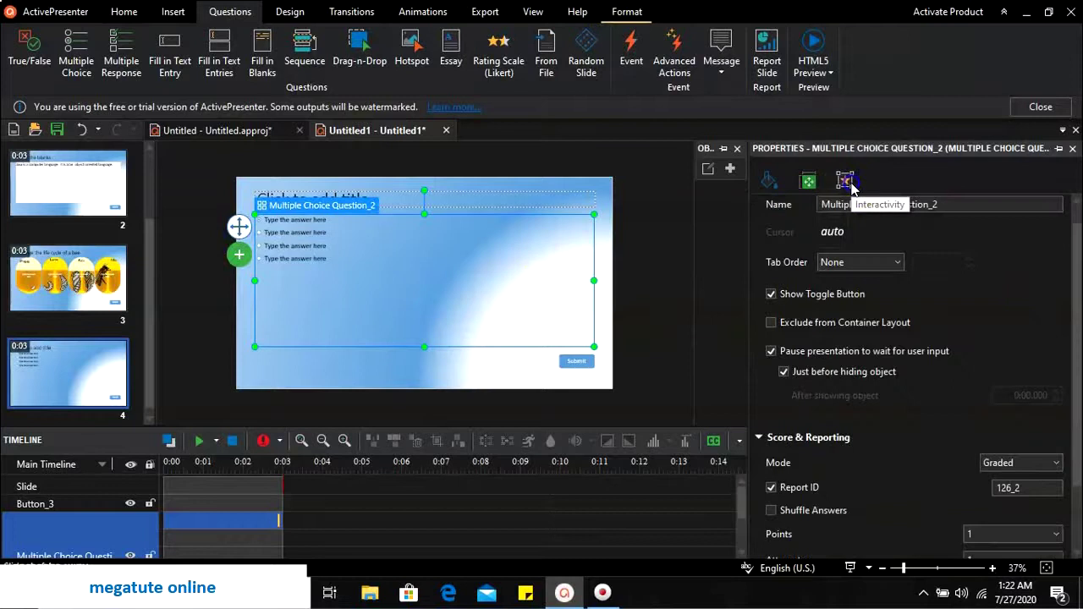
left_click(1031, 486)
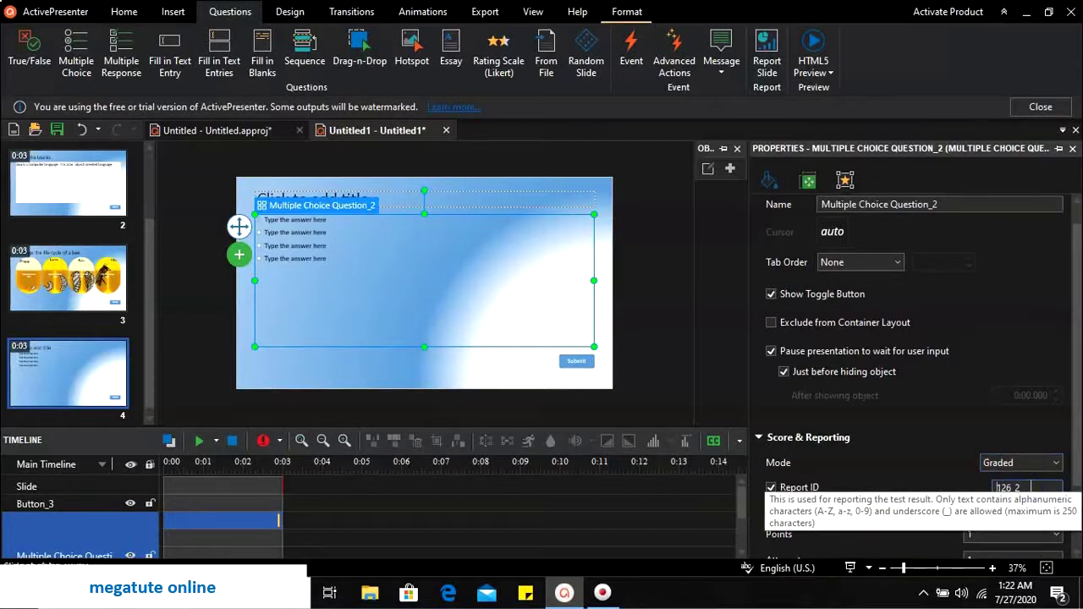
key("Home")
type("Q")
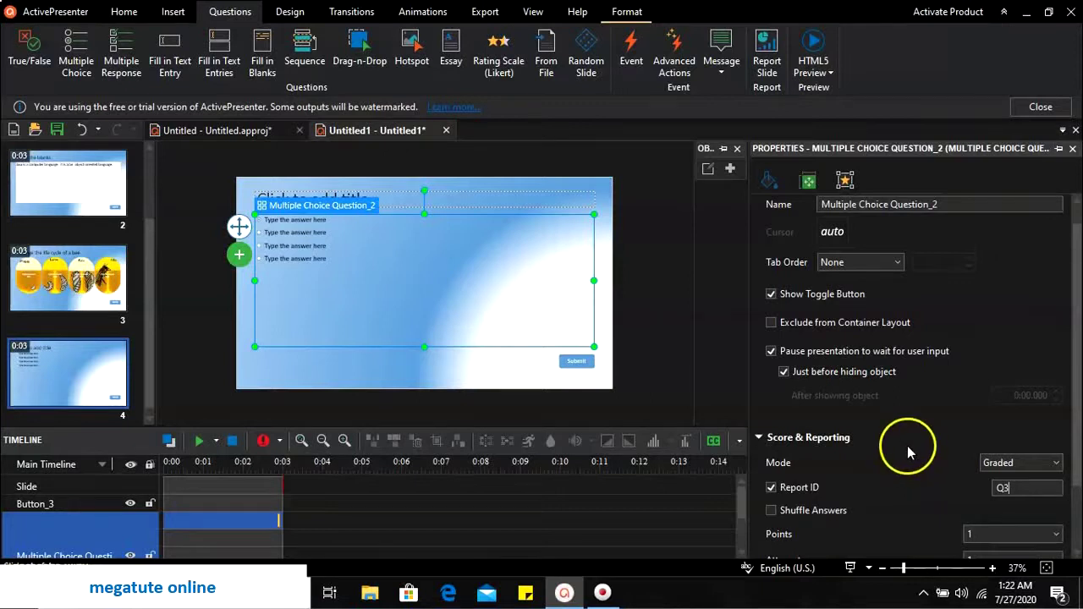
Switch the multiple choice question's container layout to None and stretch its answers down to just above the Submit button.
left_click(808, 180)
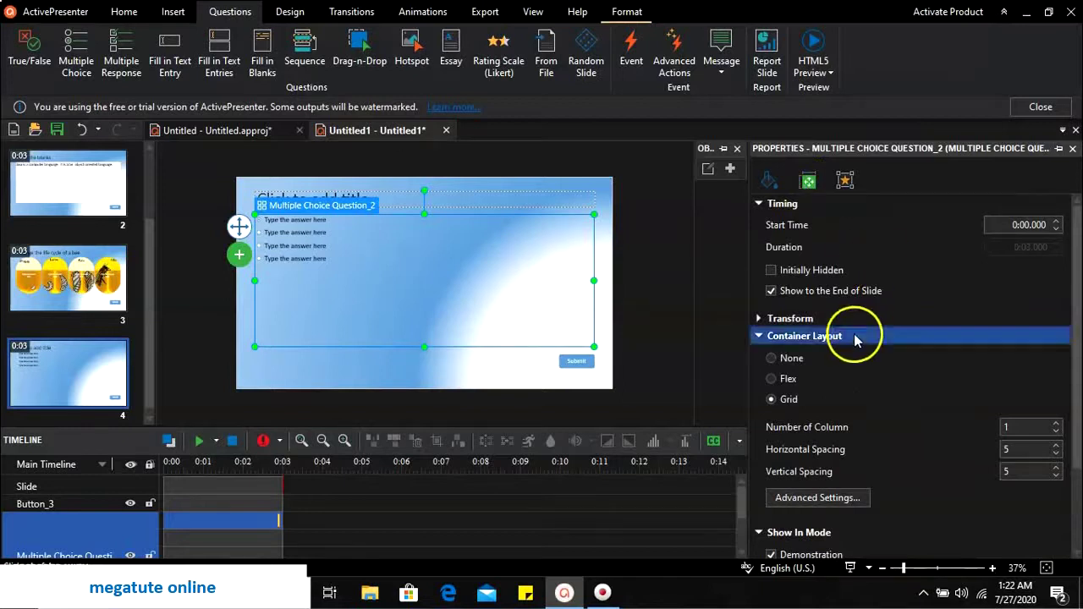
left_click(798, 359)
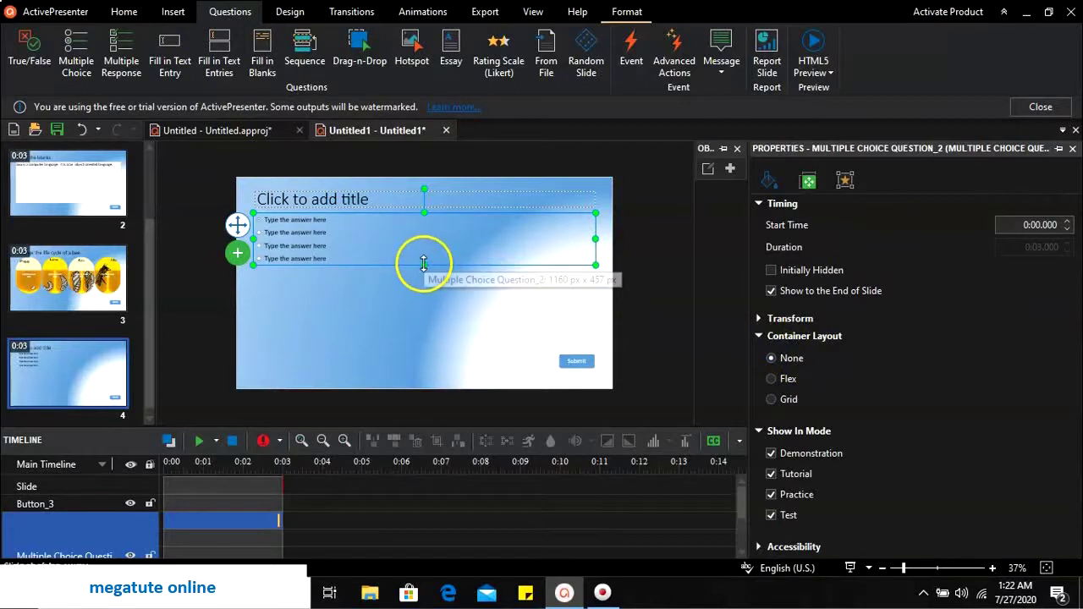
left_click_drag(423, 263, 404, 337)
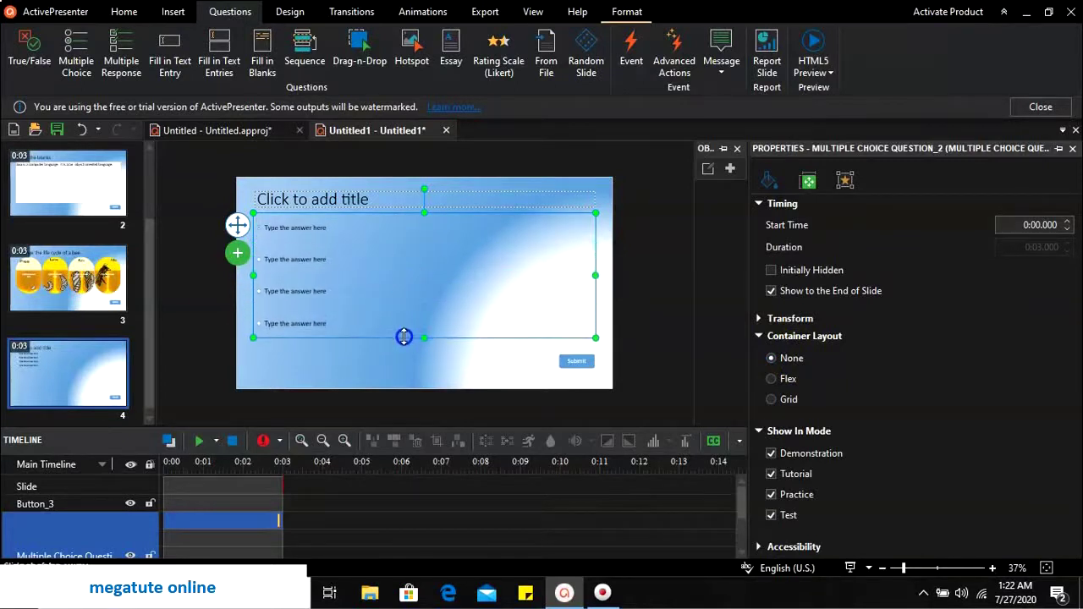
Label the first multiple choice answer "C1" and shrink its box to fit tightly around the short text.
left_click(287, 229)
left_click(287, 228)
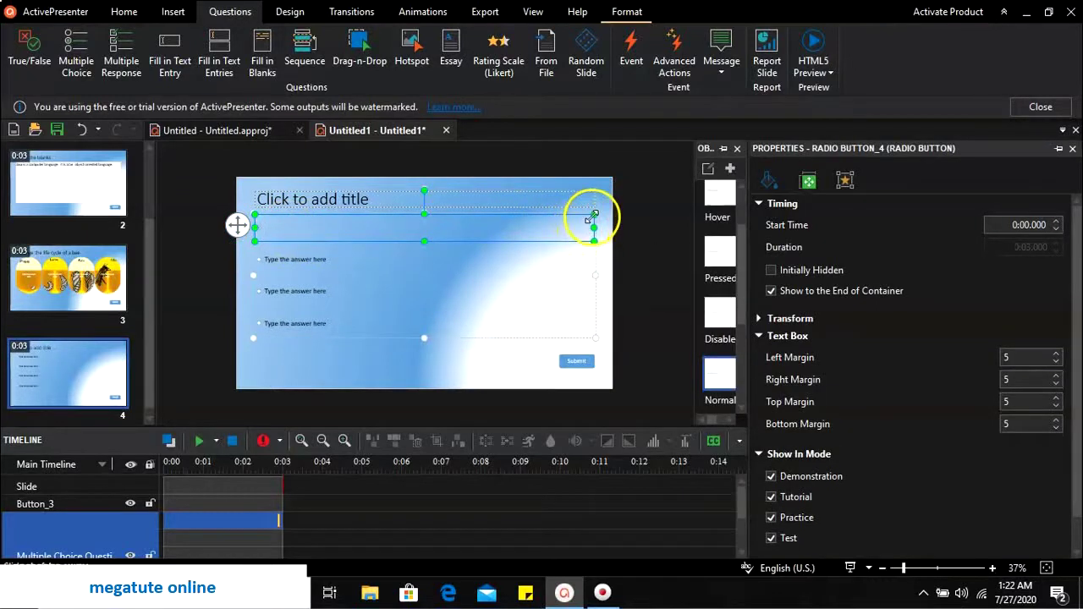
left_click_drag(589, 218, 300, 227)
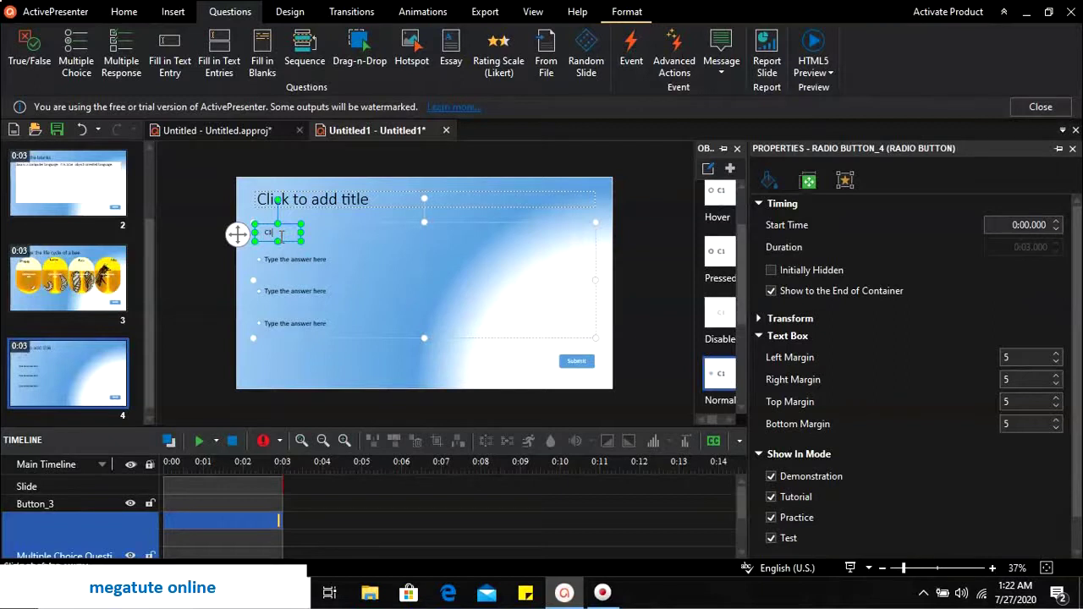
left_click_drag(301, 231, 277, 227)
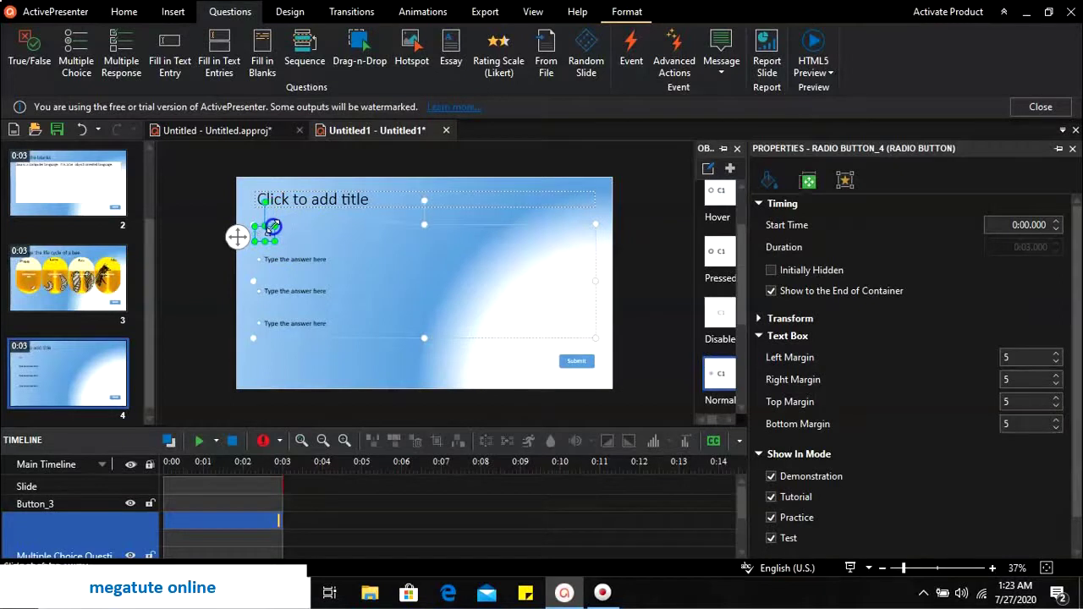
Label the second multiple choice answer "C2" and shrink its box to the width of C1, directly beneath it.
left_click(298, 267)
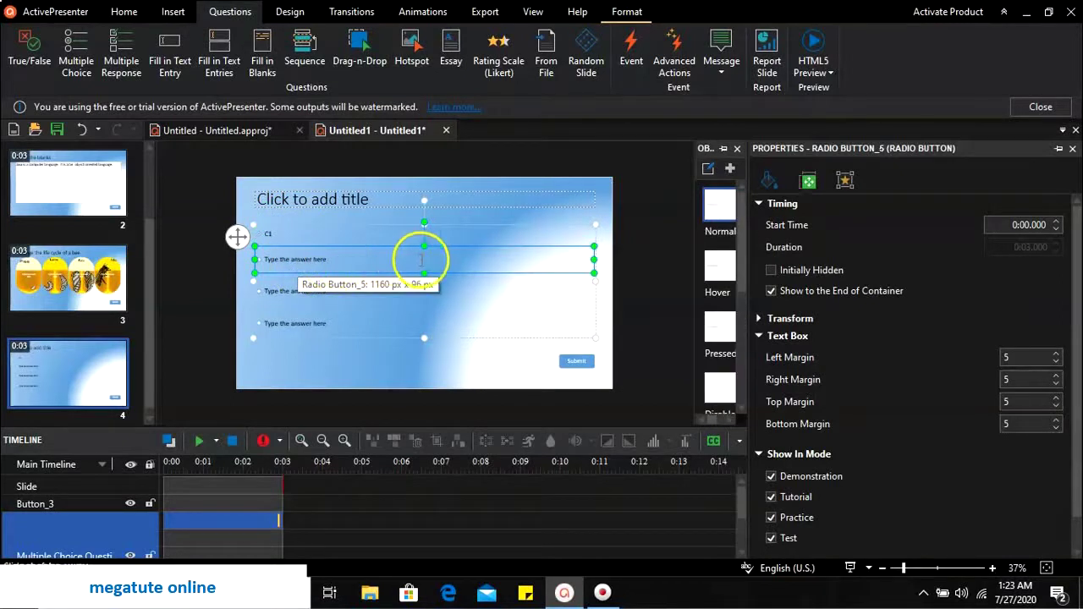
left_click_drag(590, 244, 295, 237)
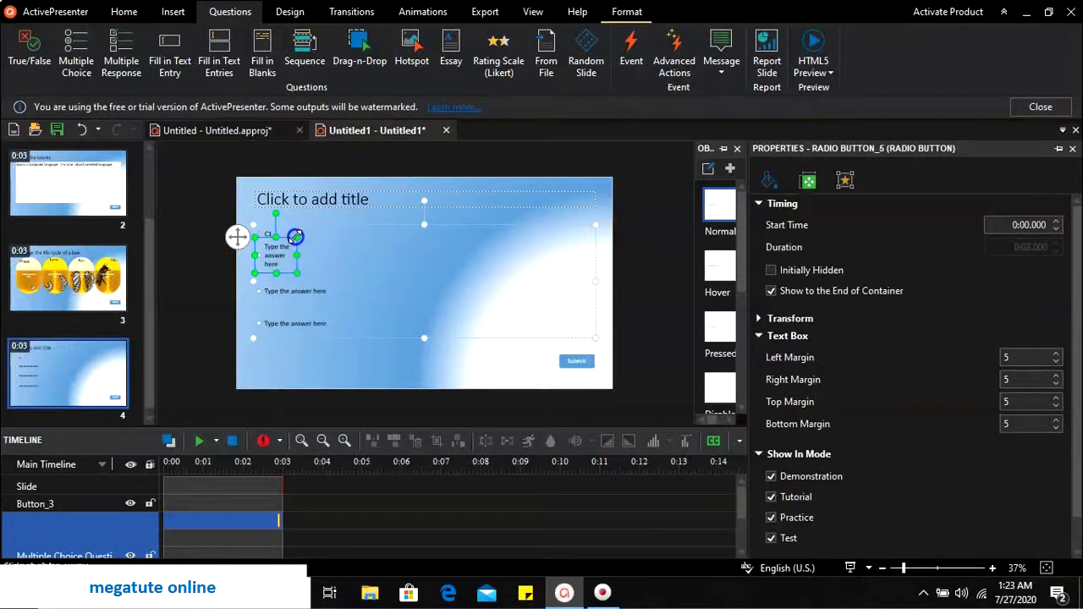
left_click(283, 265)
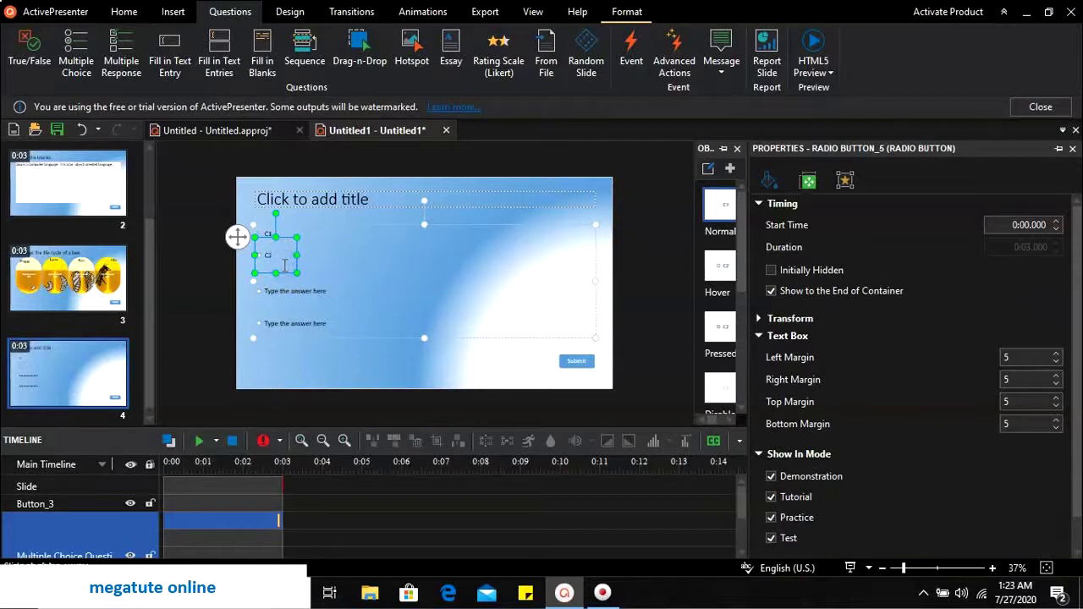
left_click_drag(297, 272, 275, 257)
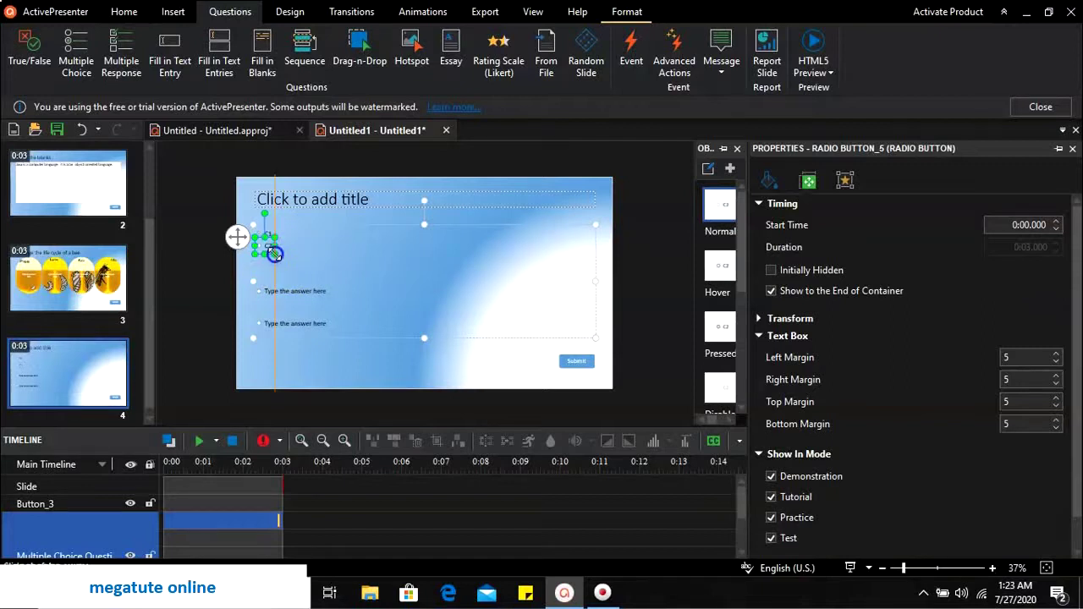
Replace the third multiple choice answer's text with "C3" and narrow its box to the width of C2.
left_click(272, 288)
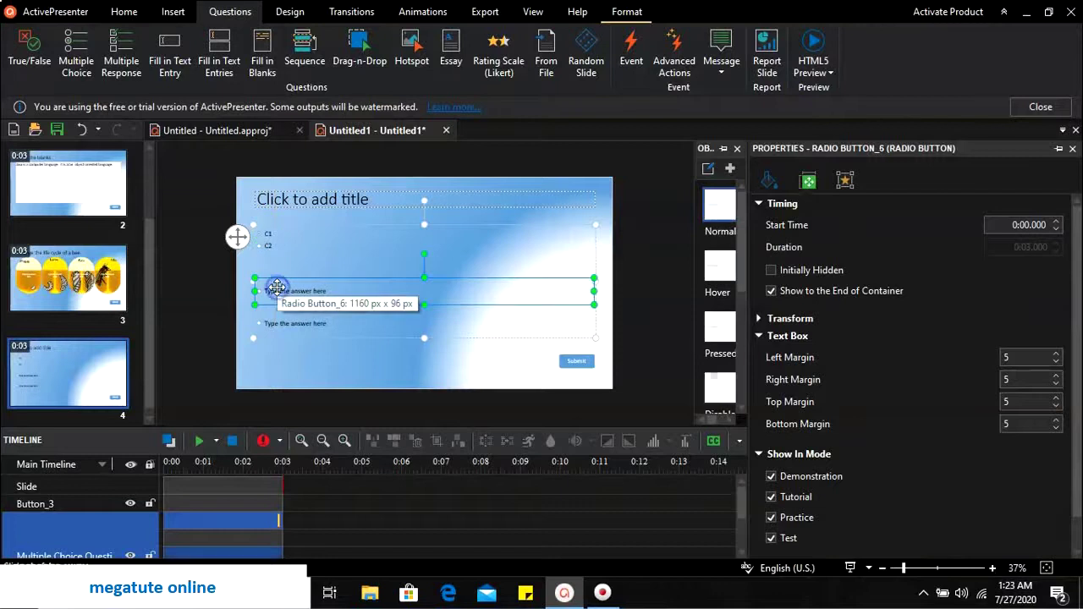
double_click(324, 291)
key("Delete")
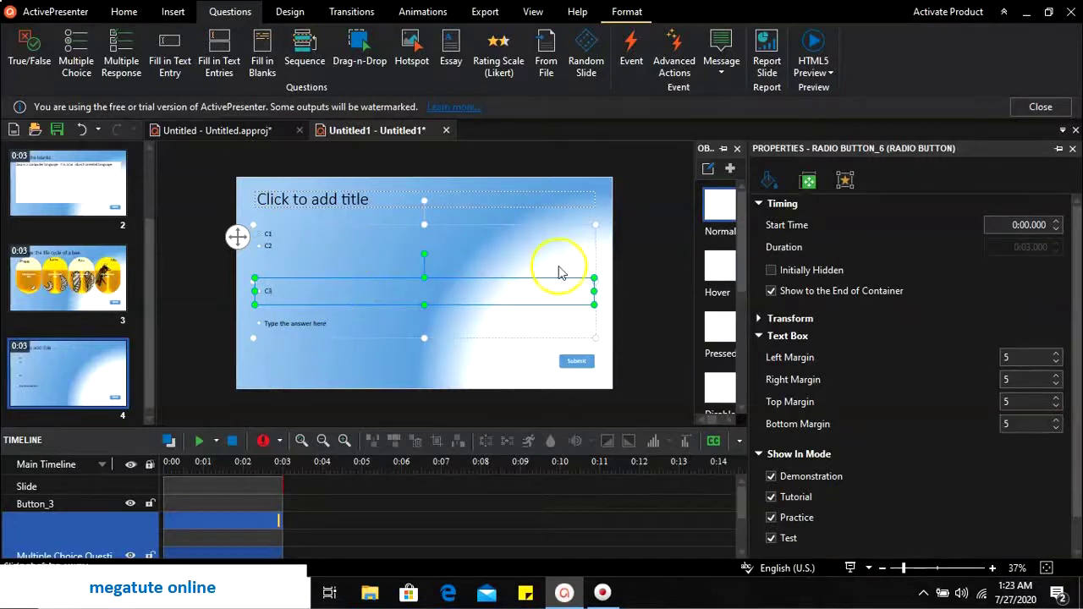
left_click_drag(591, 278, 271, 280)
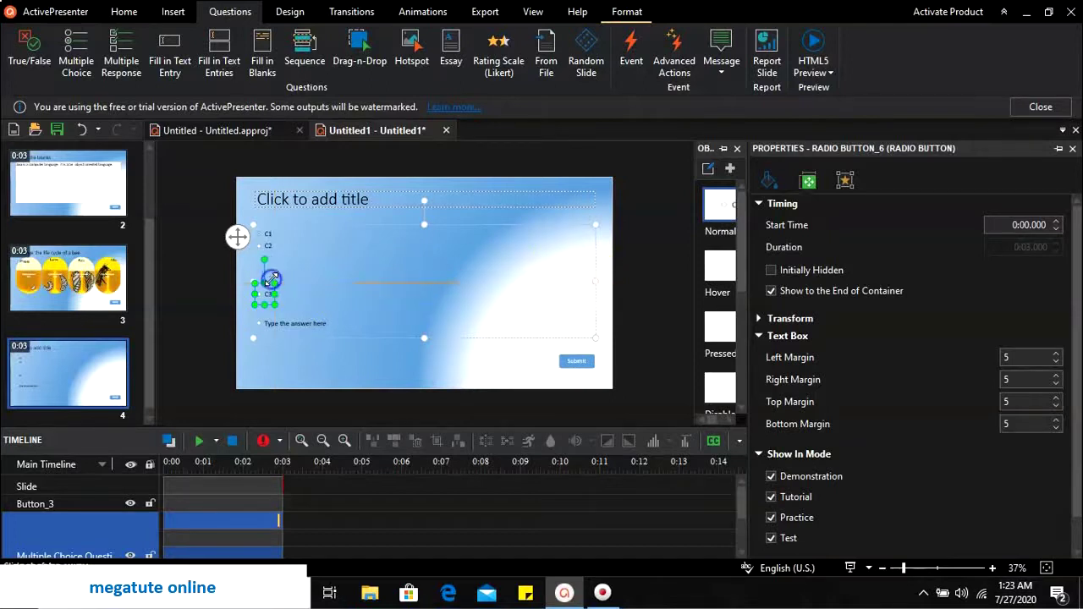
Replace the fourth multiple choice answer's text with "C4" and slightly reduce its box's height and width.
left_click(279, 314)
left_click(283, 320)
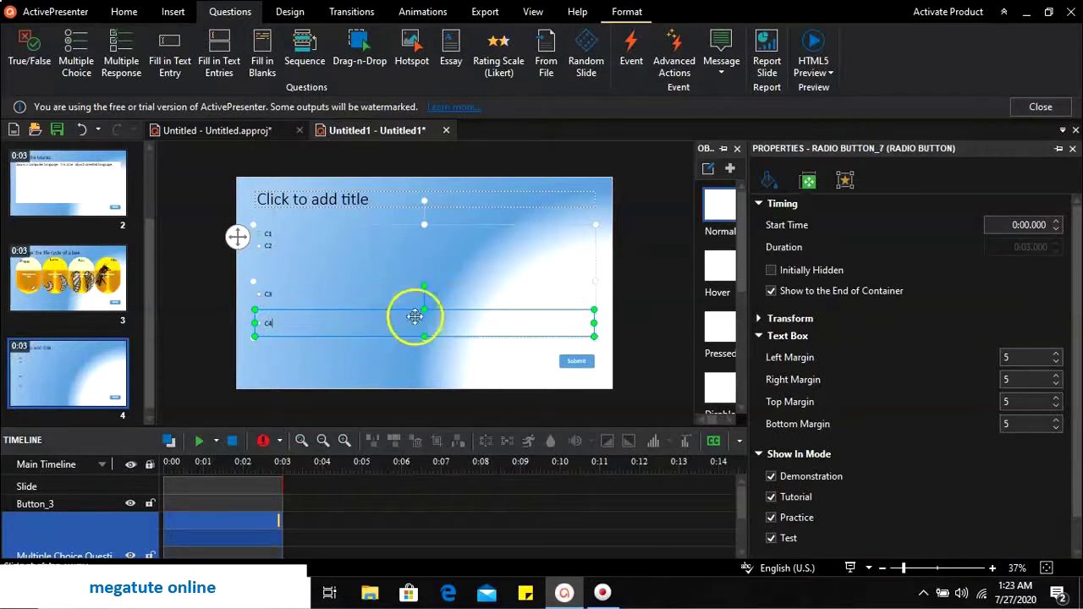
left_click_drag(594, 310, 571, 320)
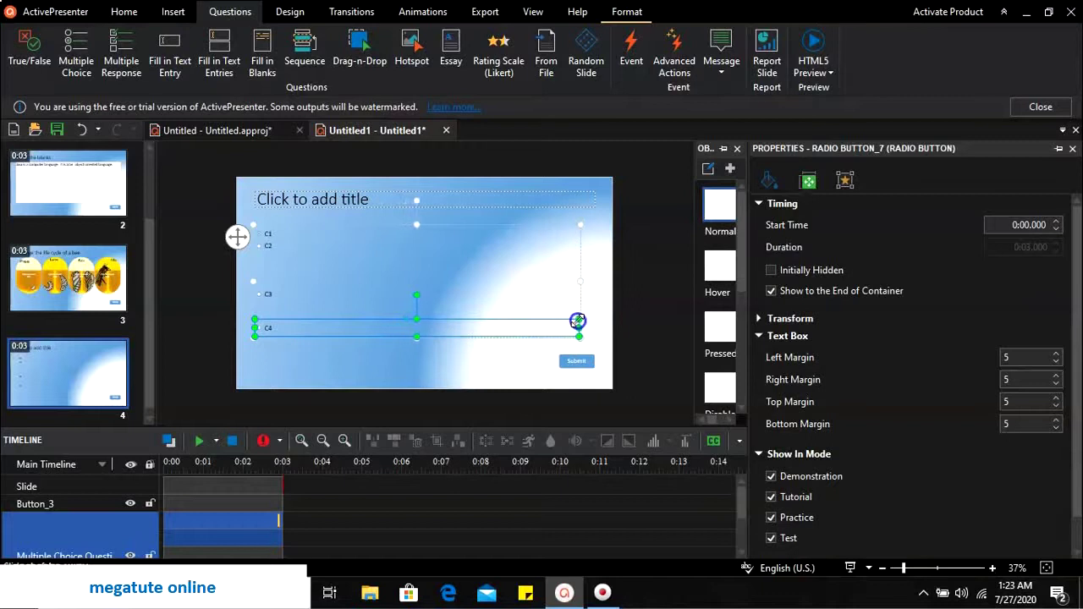
left_click(363, 285)
left_click(275, 327)
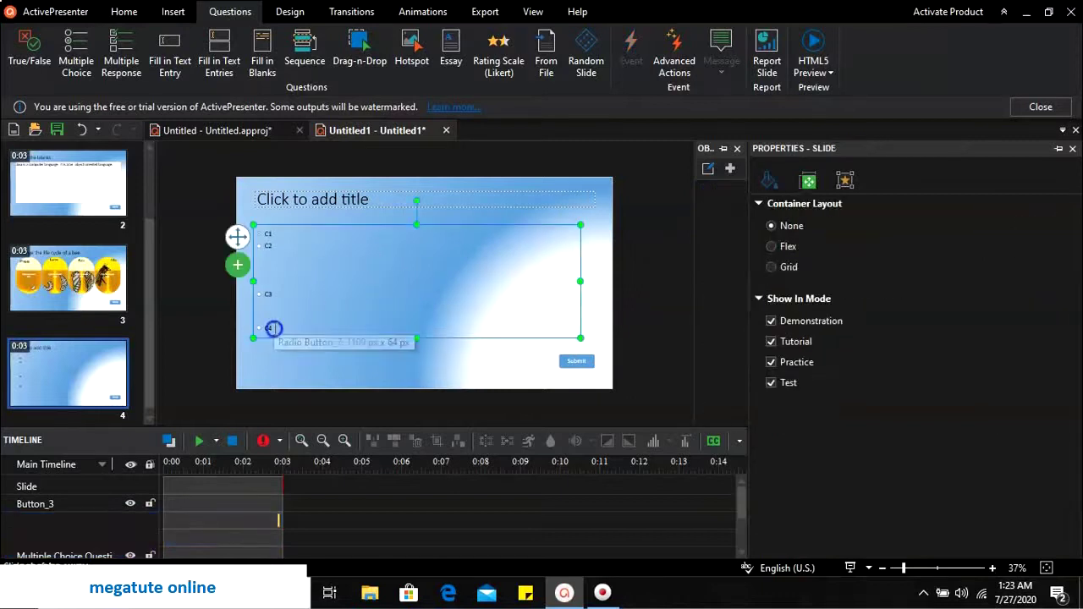
left_click(274, 327)
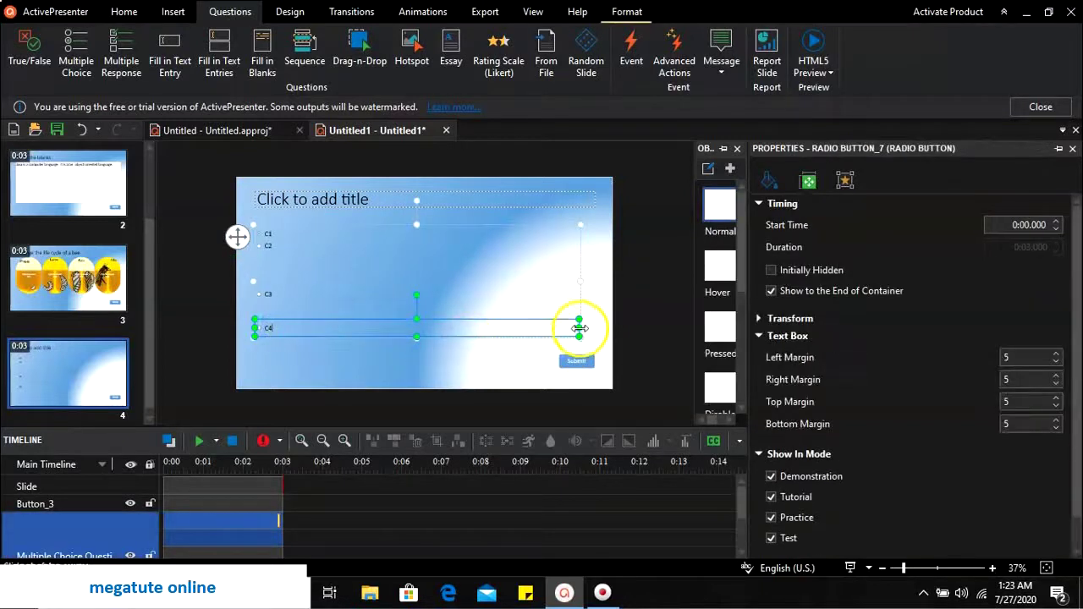
mouse_move(579, 319)
left_mouse_down()
mouse_move(551, 319)
mouse_move(590, 317)
mouse_move(577, 319)
left_mouse_up()
left_click(406, 385)
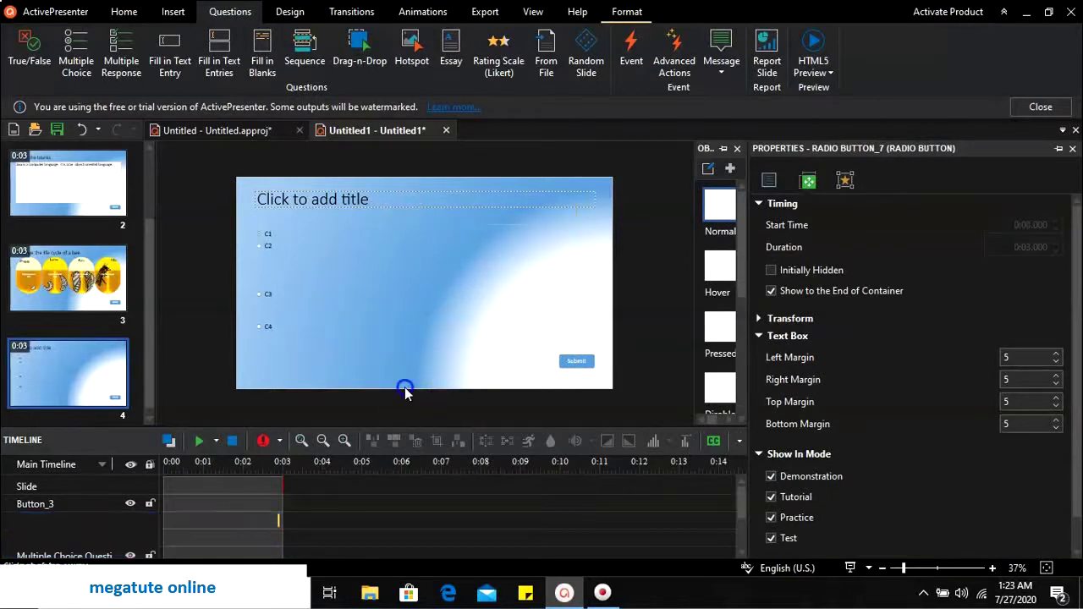
Shrink the C4 answer's box around its text so that it sits just above the Submit button.
left_click(320, 328)
left_click(320, 328)
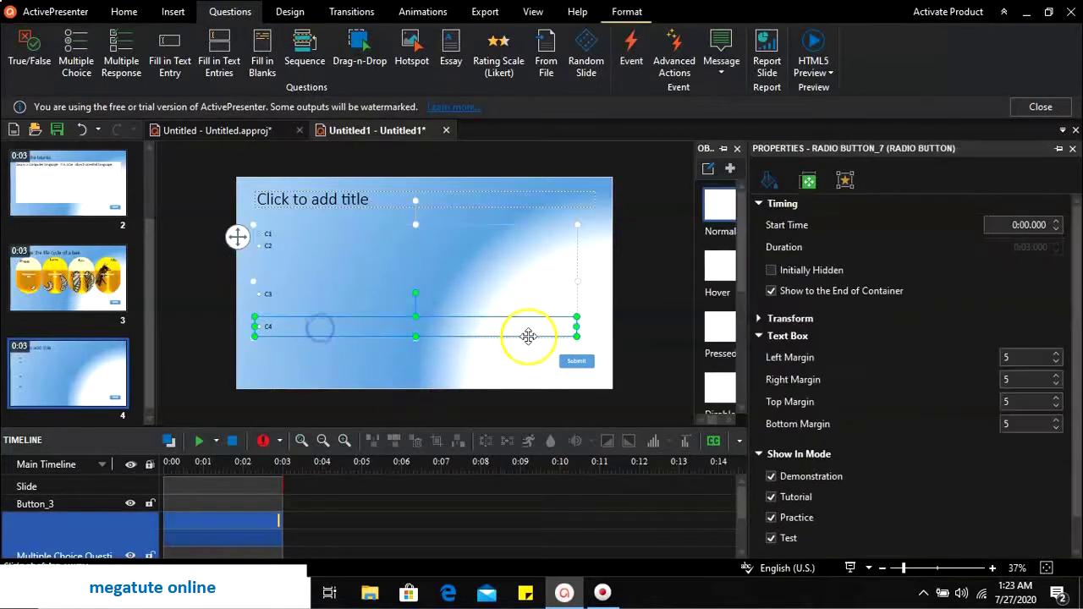
left_click_drag(573, 325, 565, 333)
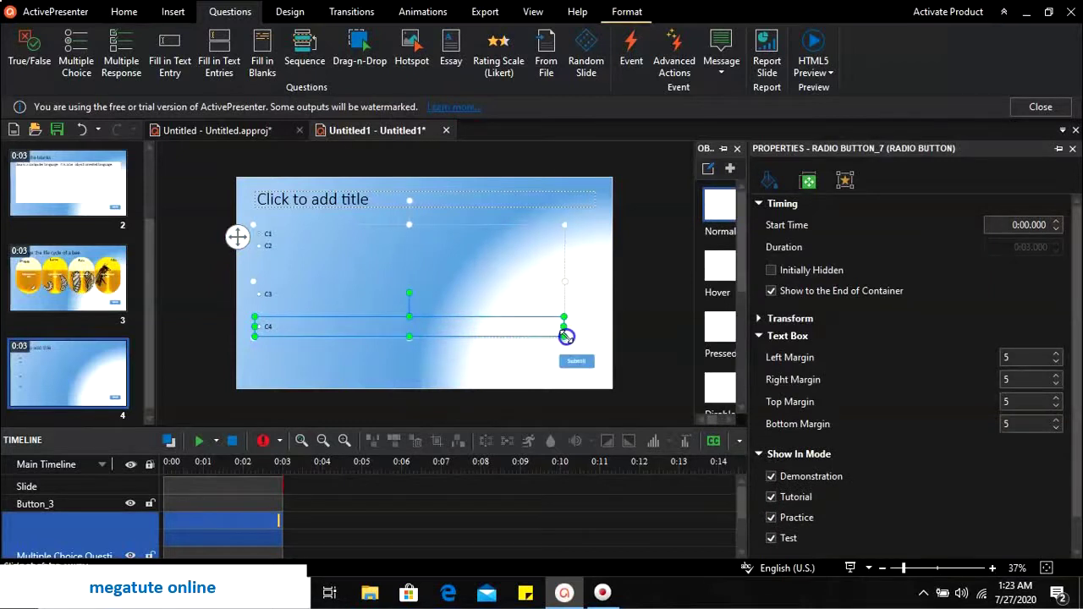
left_click_drag(257, 323, 540, 319)
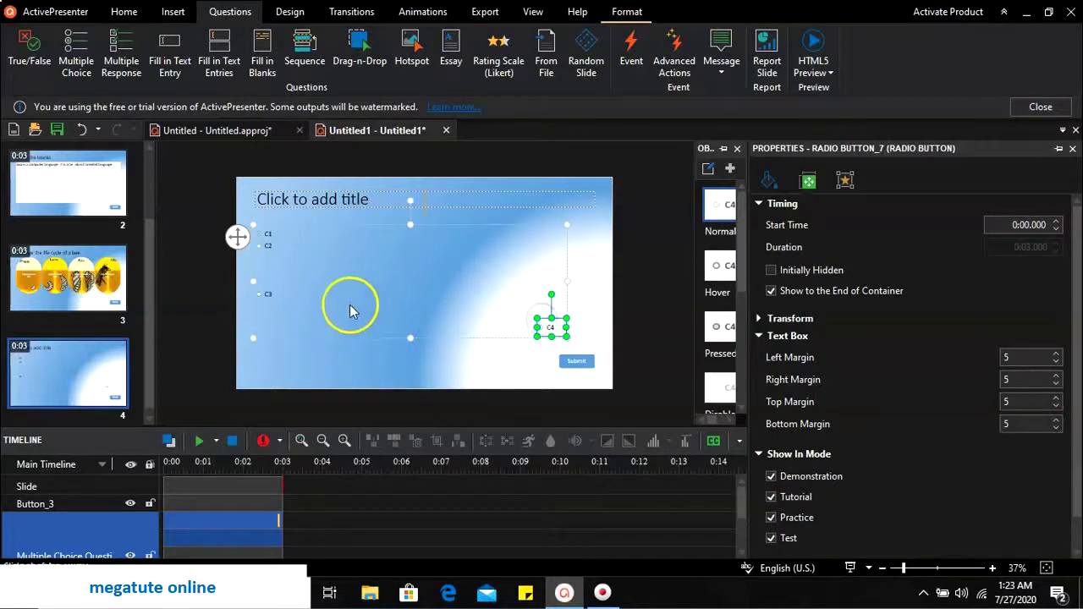
left_click(339, 306)
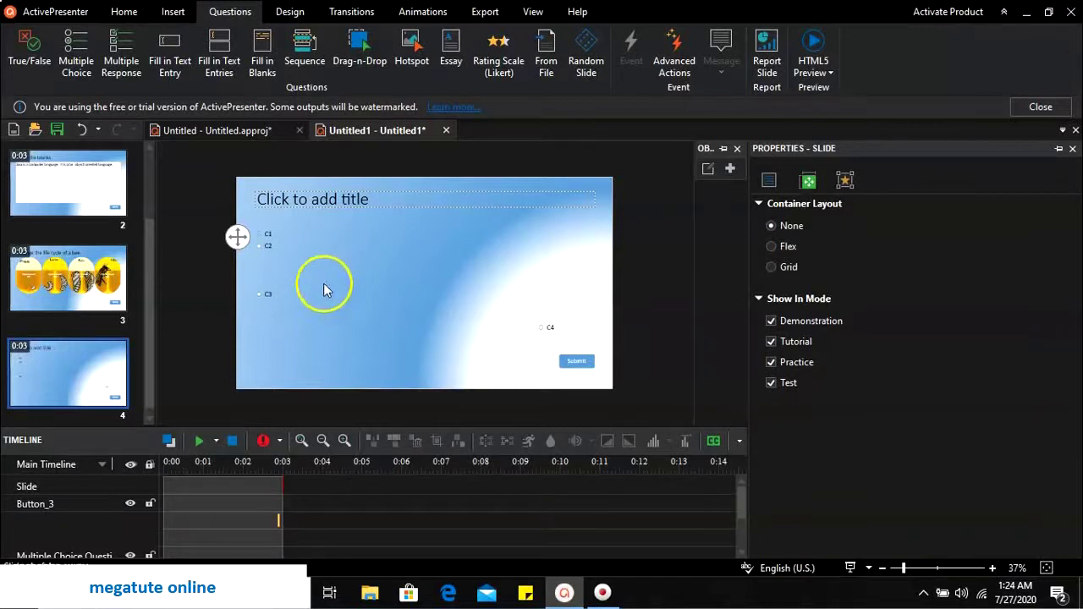
left_click(260, 303)
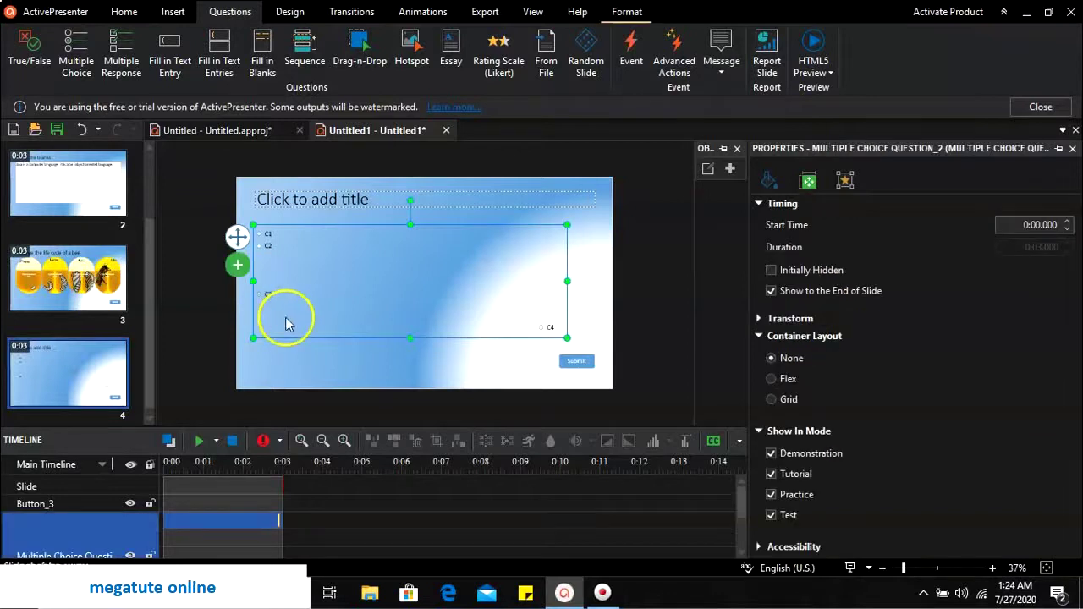
left_click(276, 357)
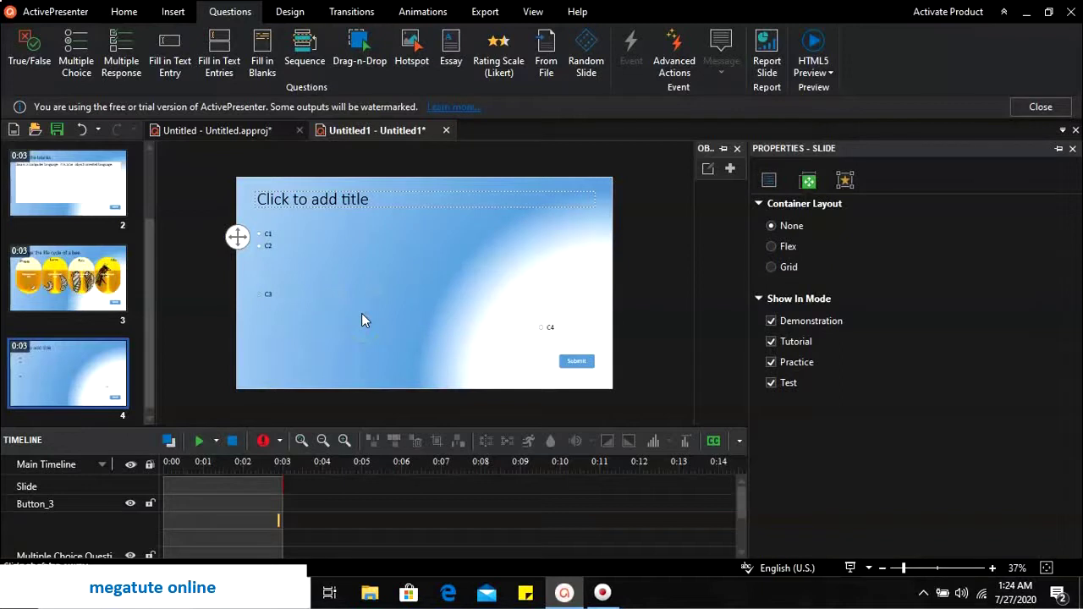
Title the multiple choice question slide "Mark Brazil on the map".
left_click(373, 199)
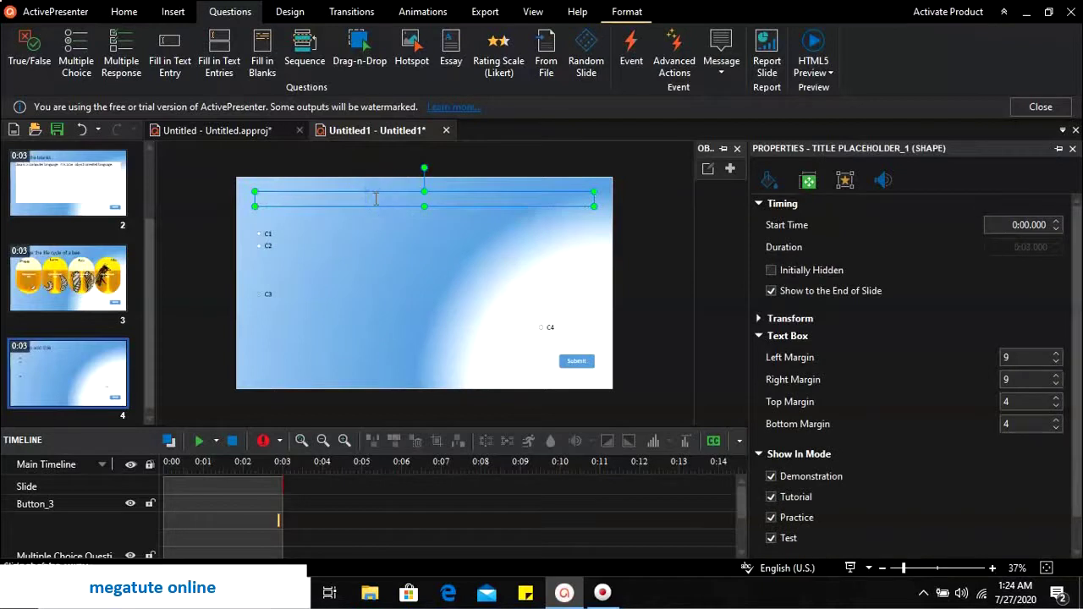
type("M")
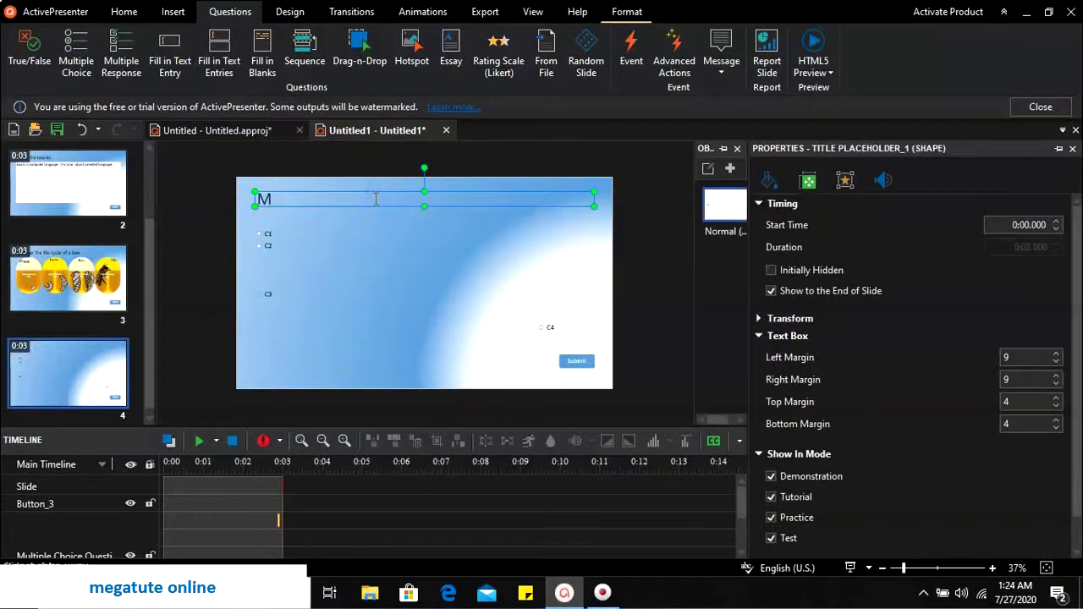
type("Ark")
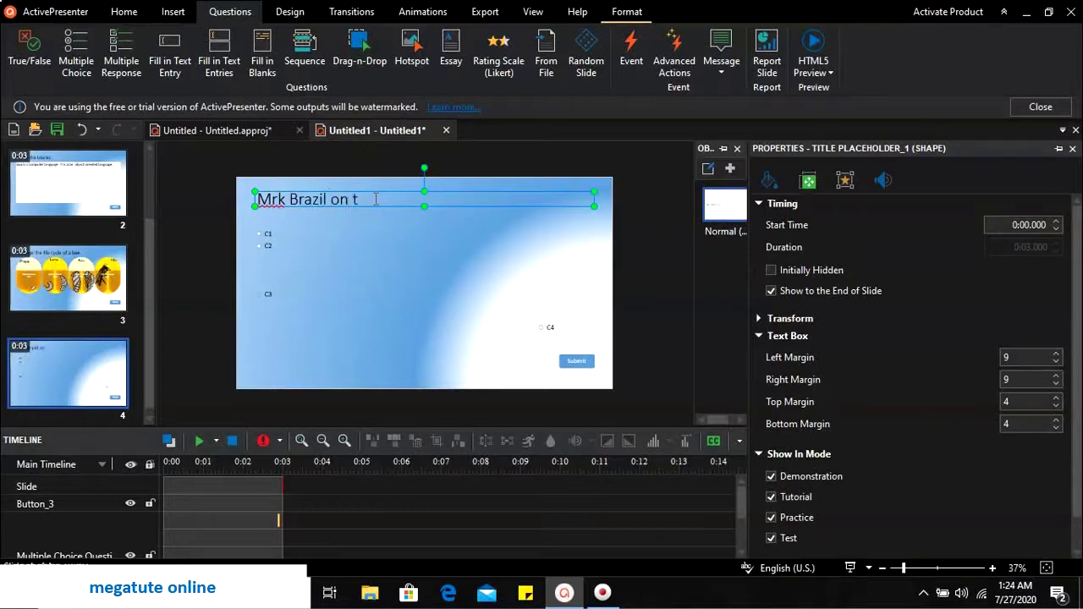
type("Brazil on the map")
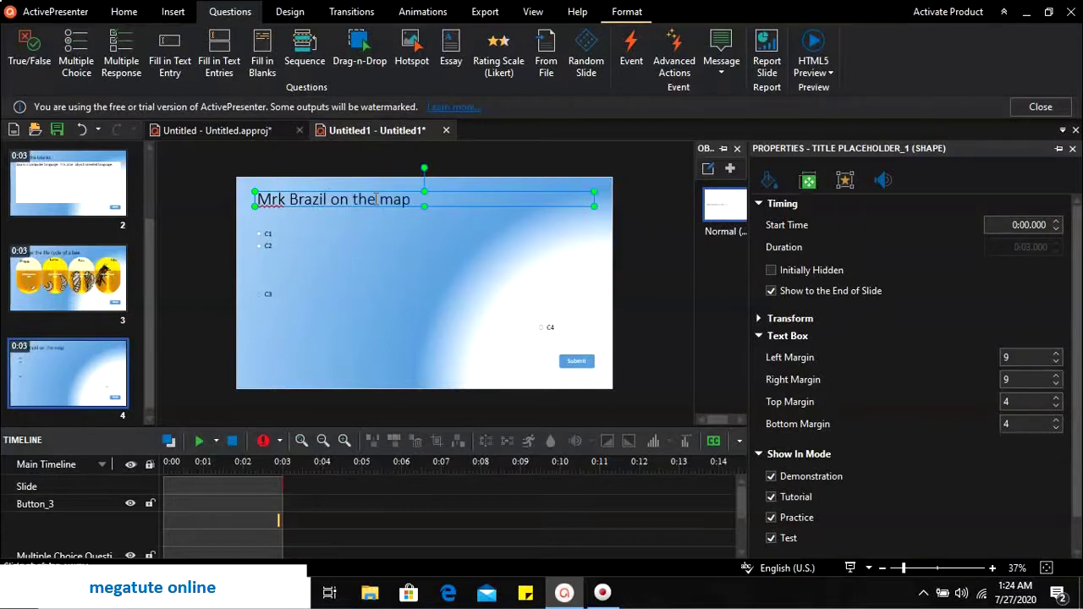
left_click(271, 201)
type("a")
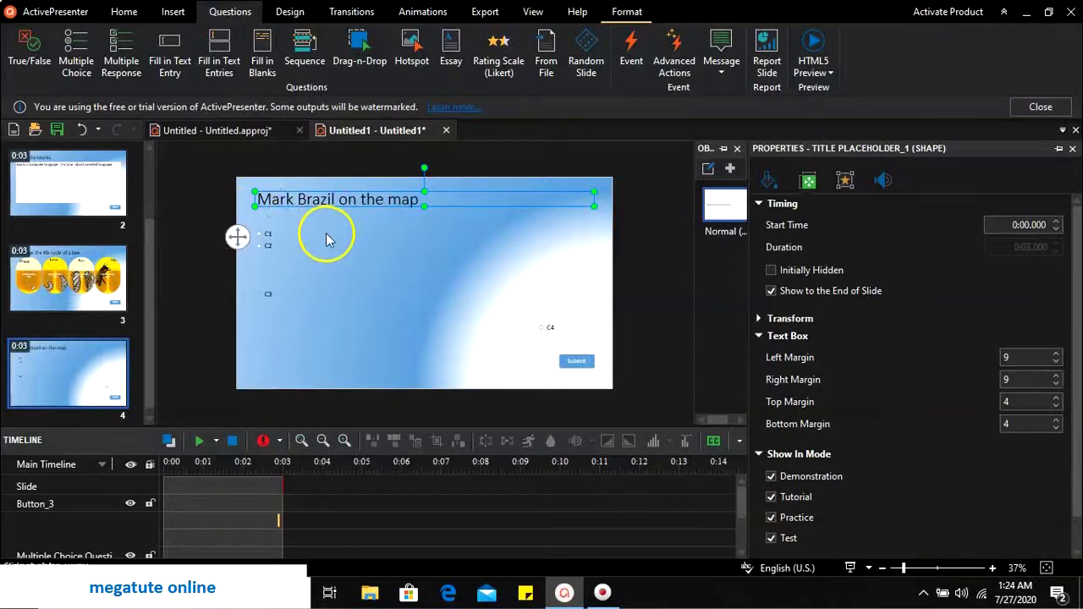
left_click(326, 236)
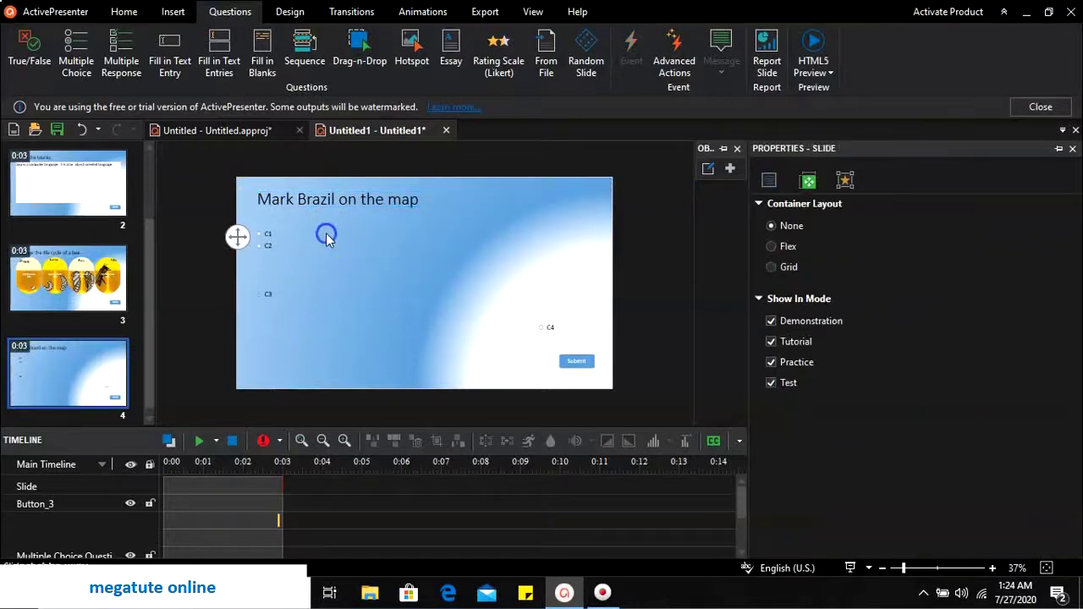
Insert the image "world map new" from the sequece folder into the Brazil question slide.
left_click(173, 13)
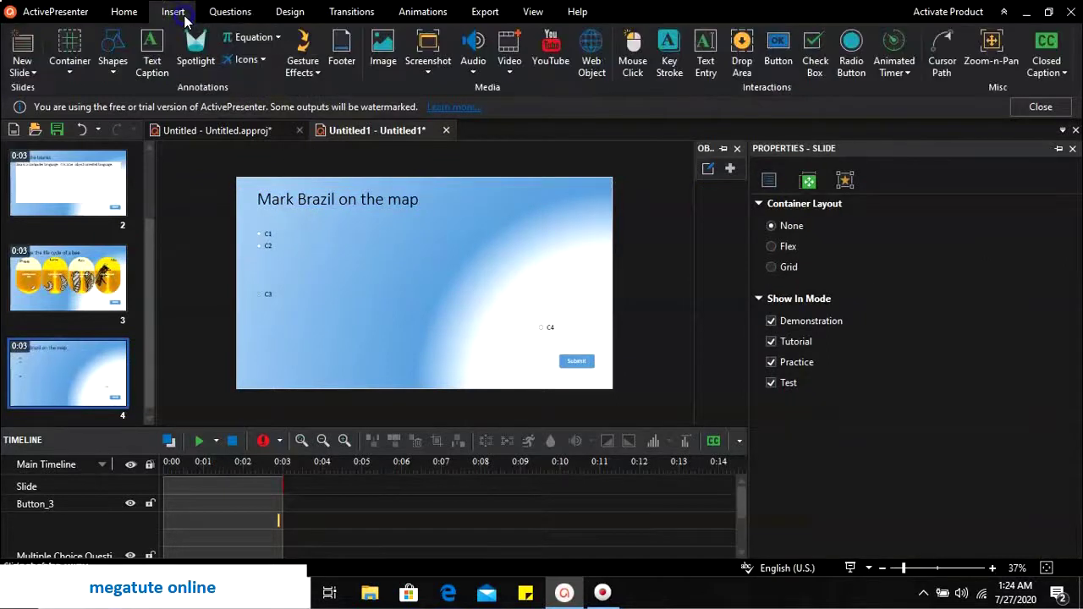
left_click(368, 49)
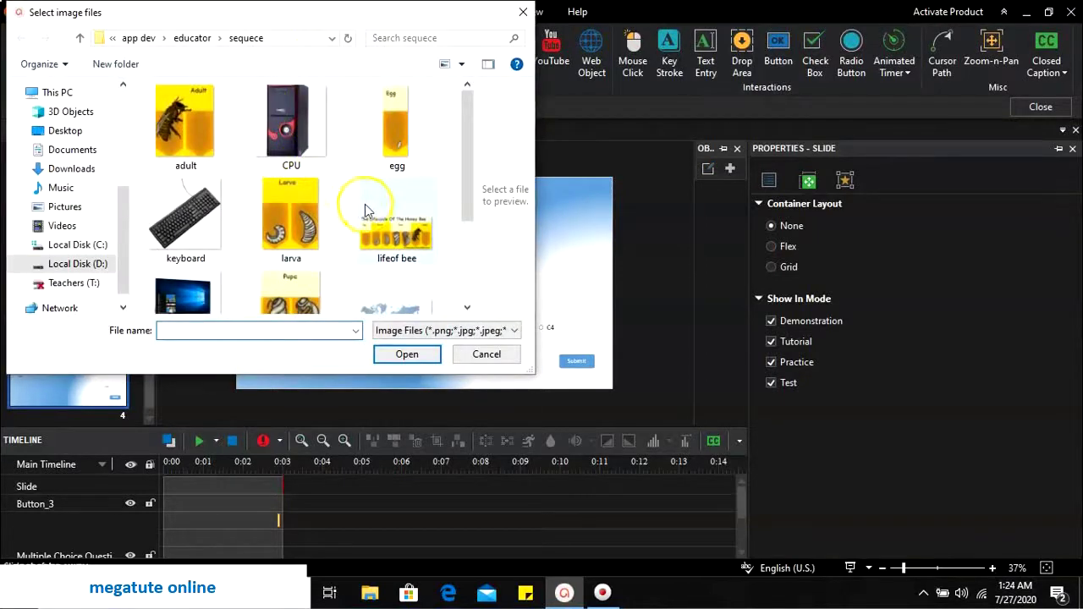
left_click_drag(463, 177, 461, 231)
left_click(400, 223)
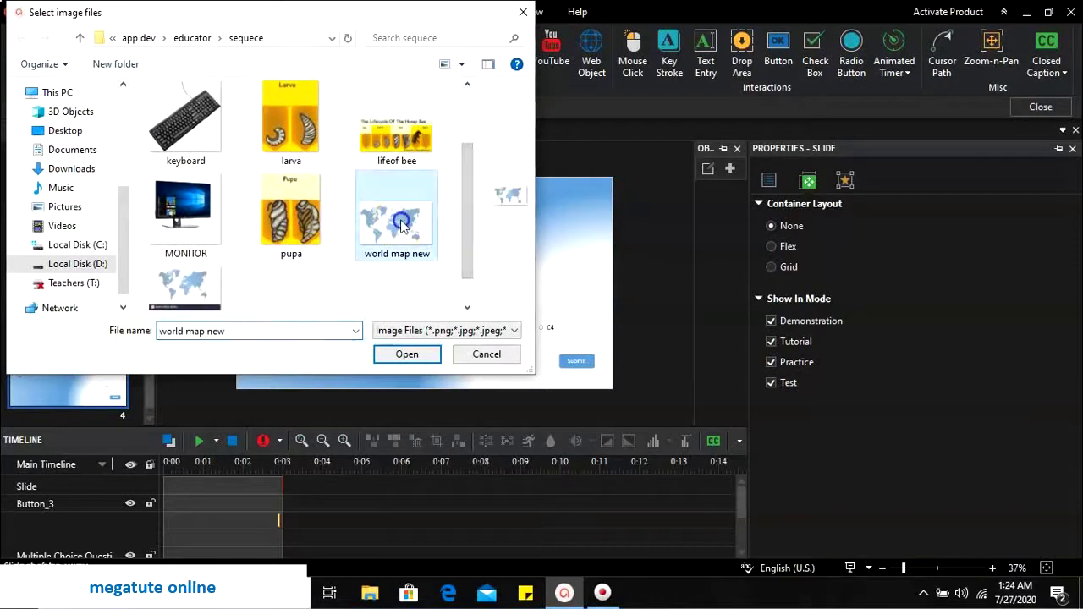
left_click(407, 355)
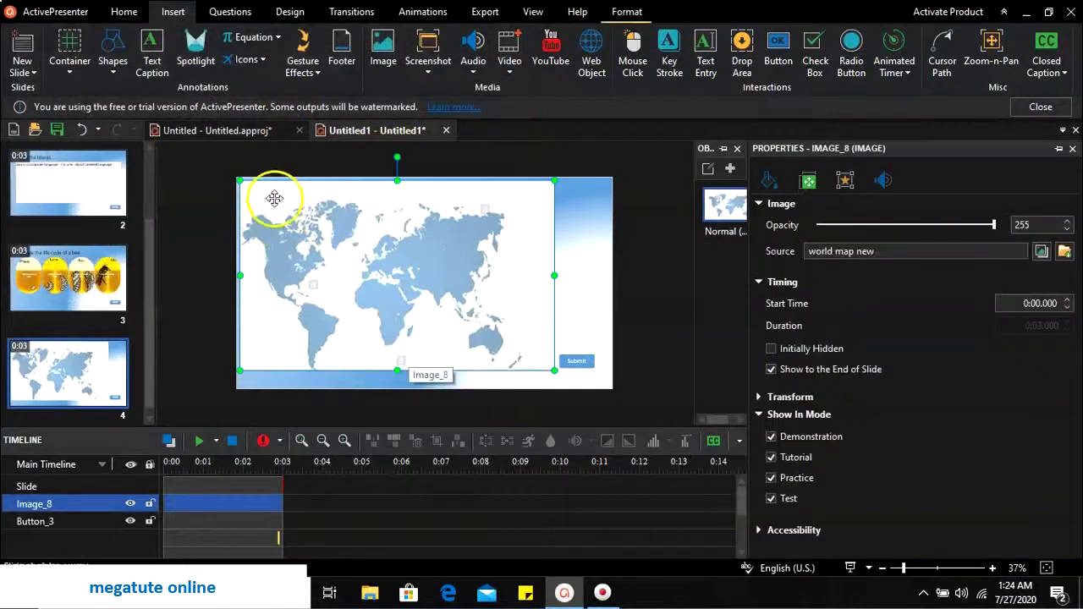
Resize the world map image to fit below the slide title and beside the Submit button.
left_click_drag(241, 180, 286, 230)
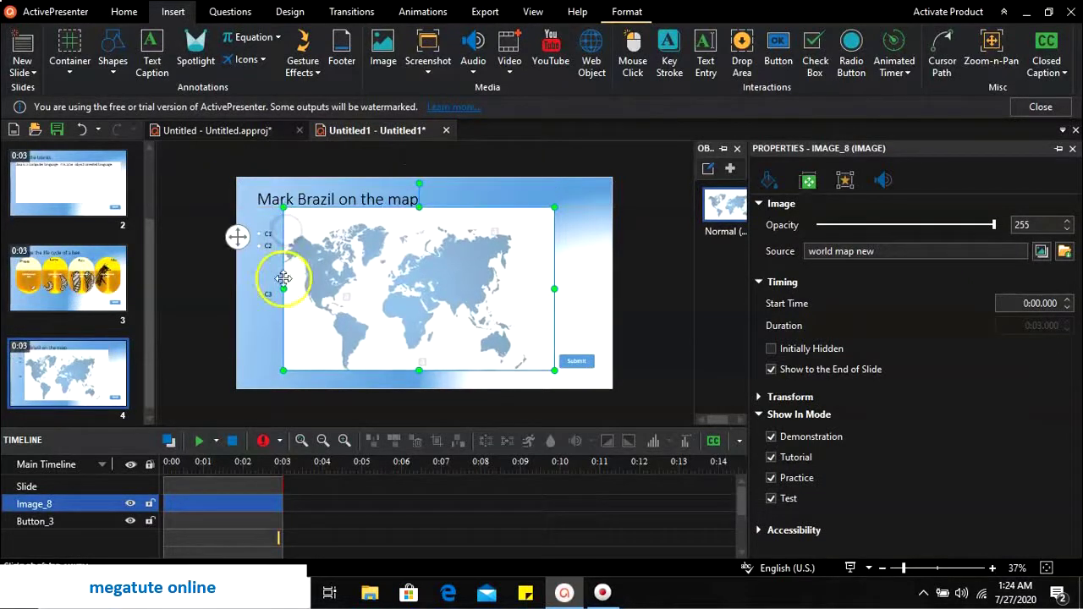
left_click_drag(283, 286, 259, 286)
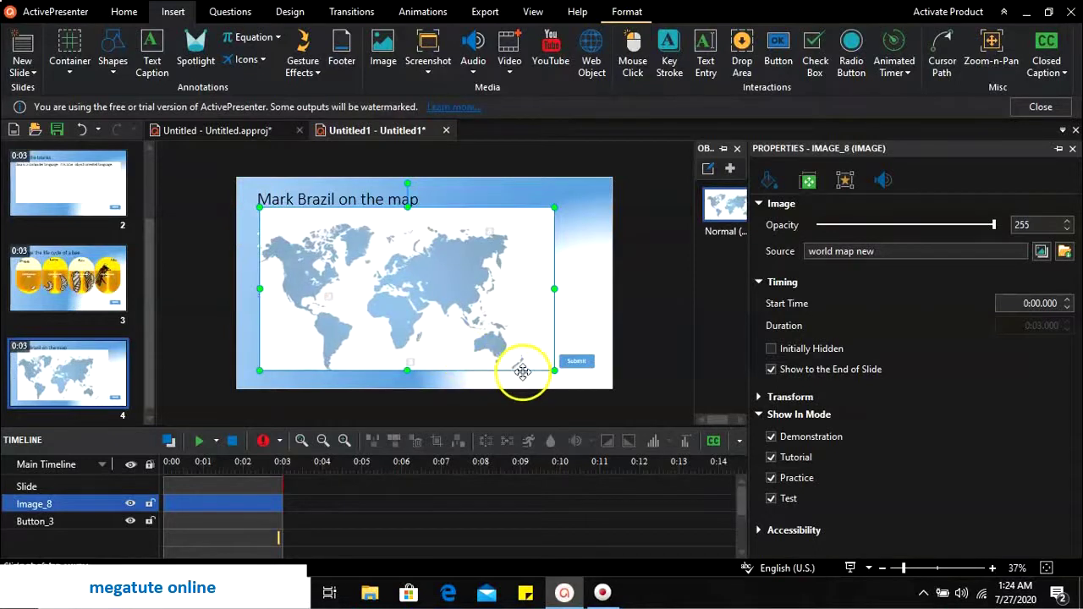
left_click_drag(554, 370, 558, 287)
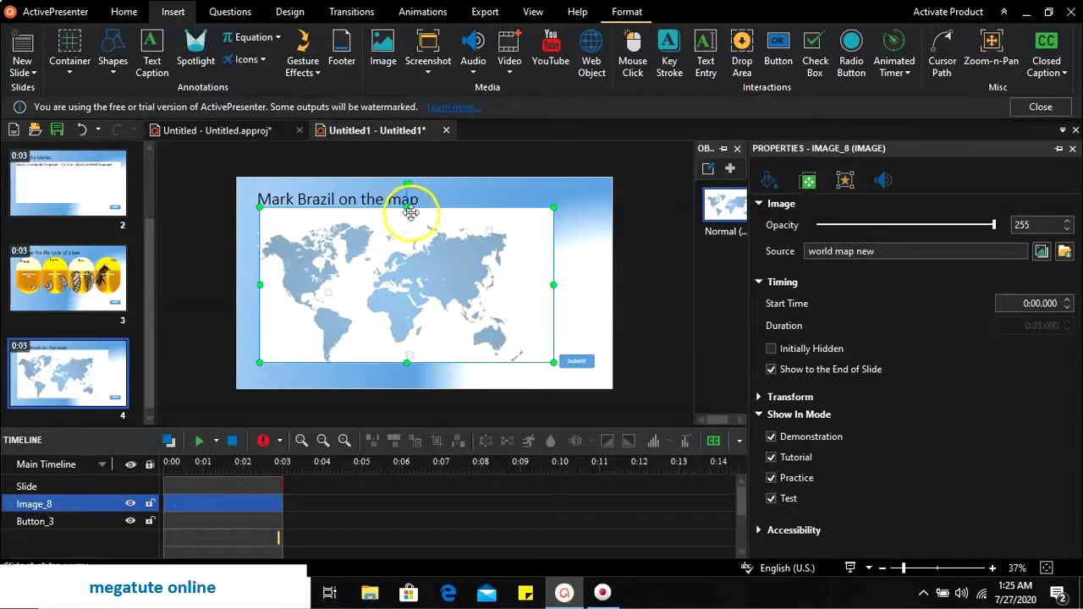
left_click_drag(407, 207, 406, 215)
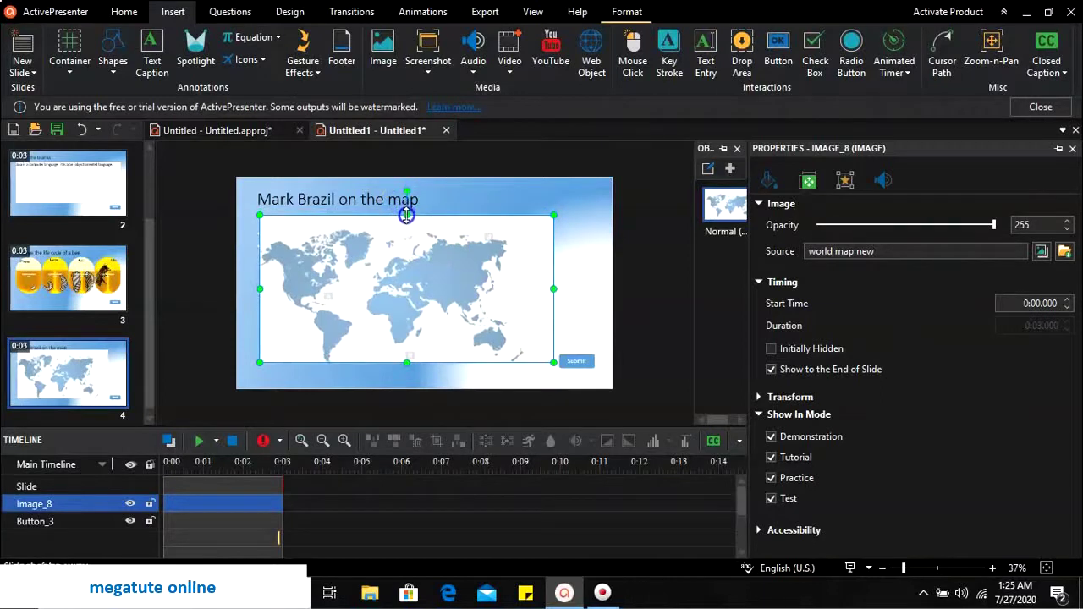
Send the world map image to the back so the answer choices lie over it.
right_click(352, 244)
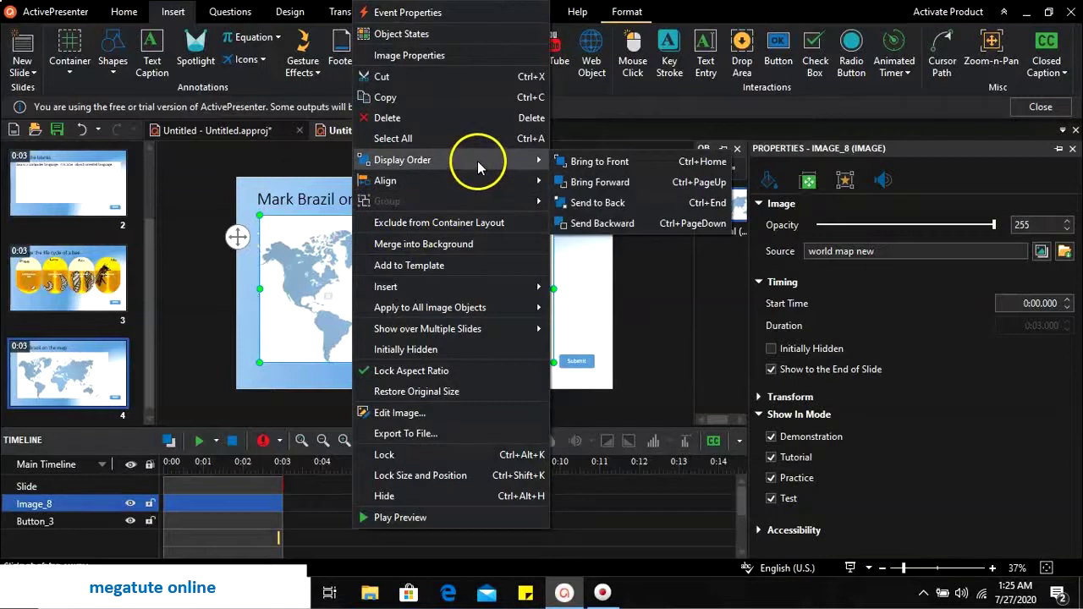
mouse_move(542, 181)
mouse_move(536, 160)
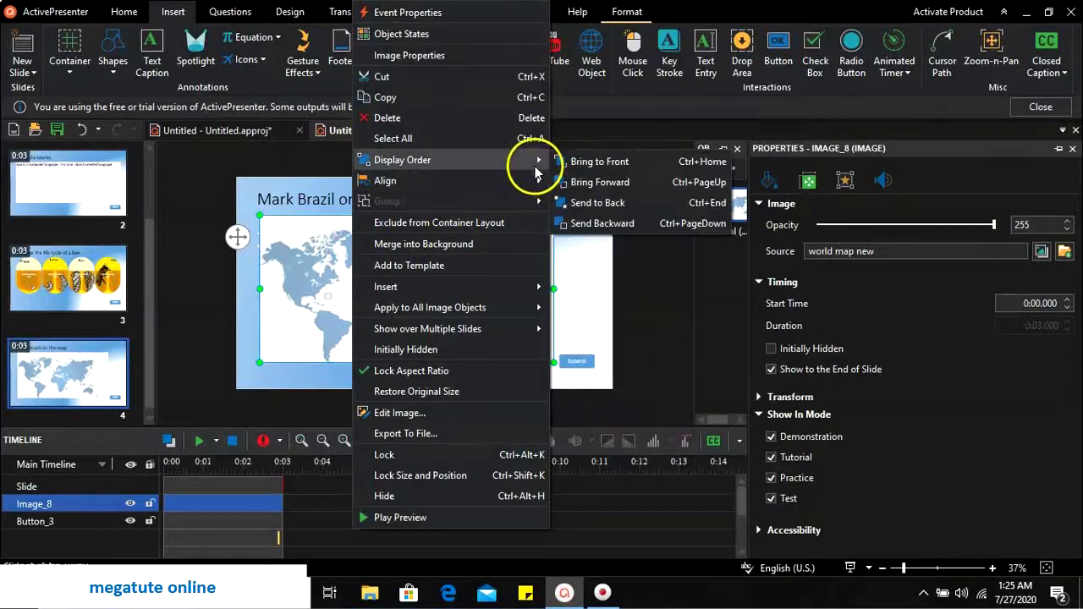
left_click(562, 204)
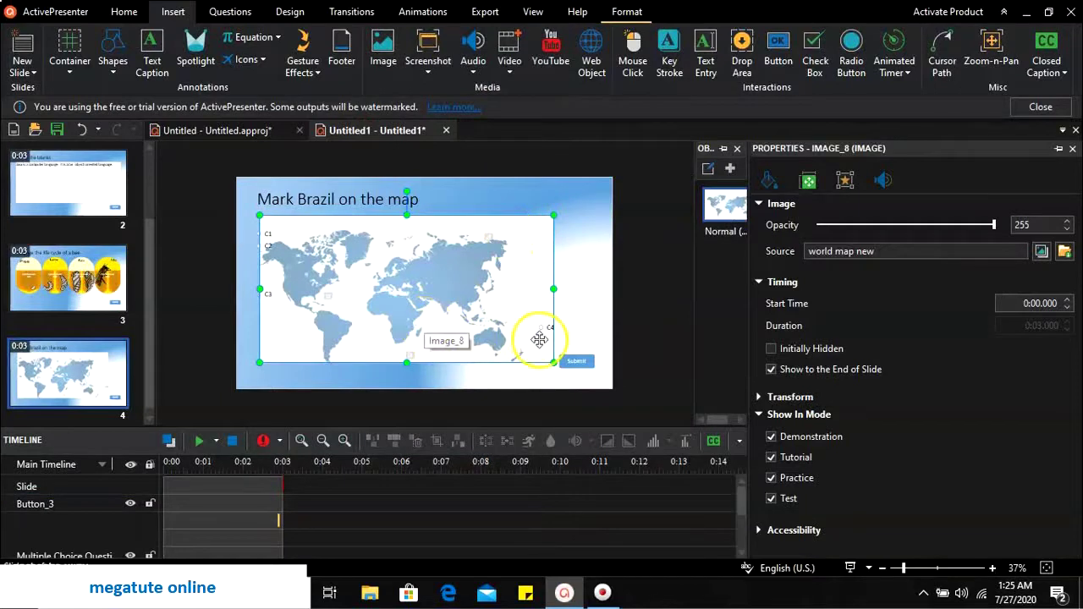
Move the C3 answer from the map's edge onto Brazil in South America.
left_click(267, 294)
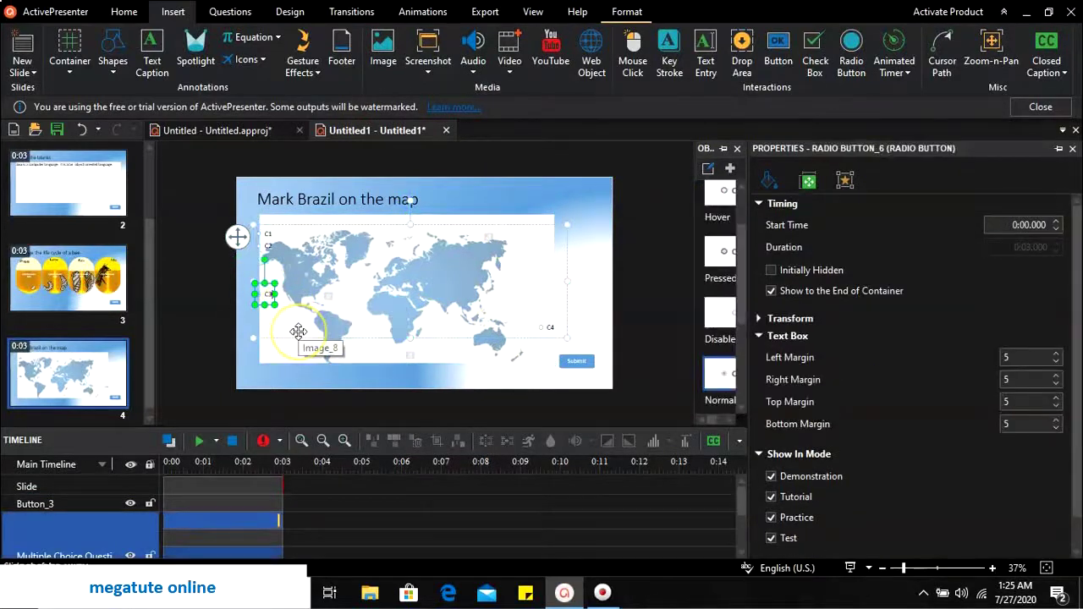
left_click(265, 294)
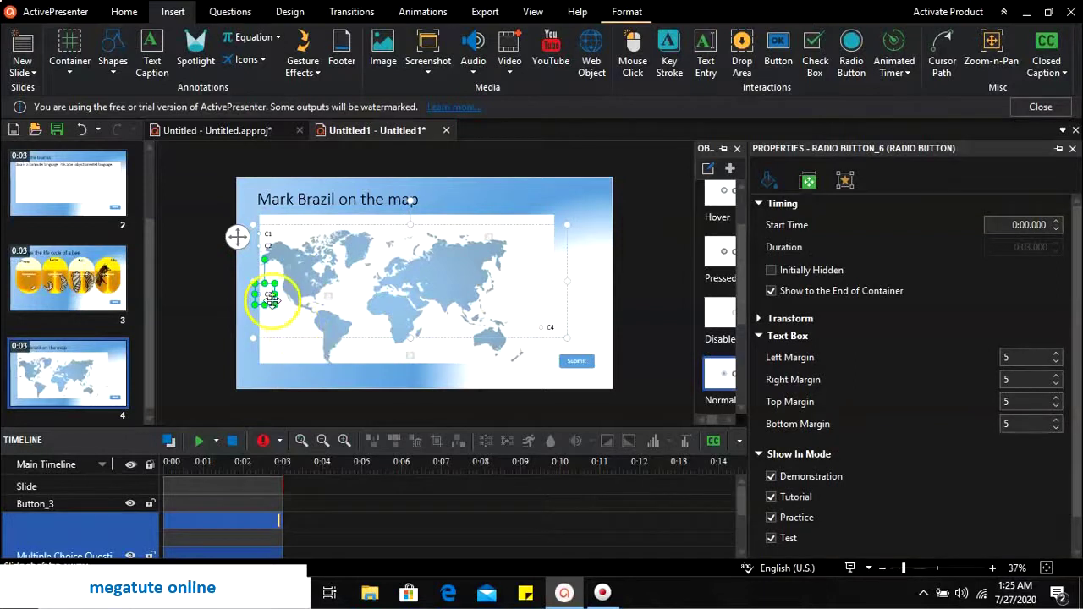
left_click(255, 343)
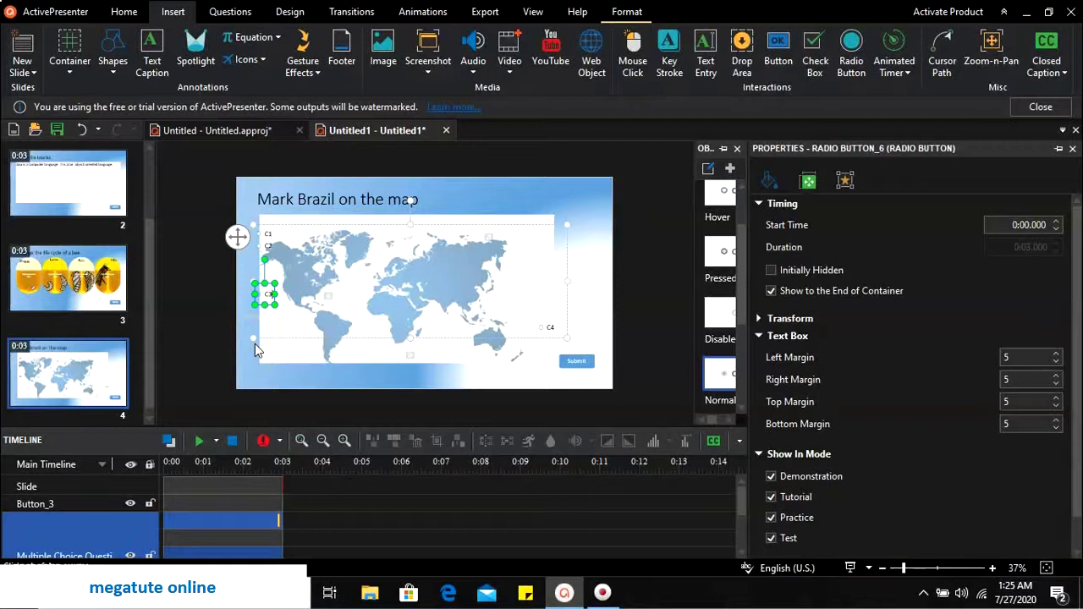
left_click(257, 290)
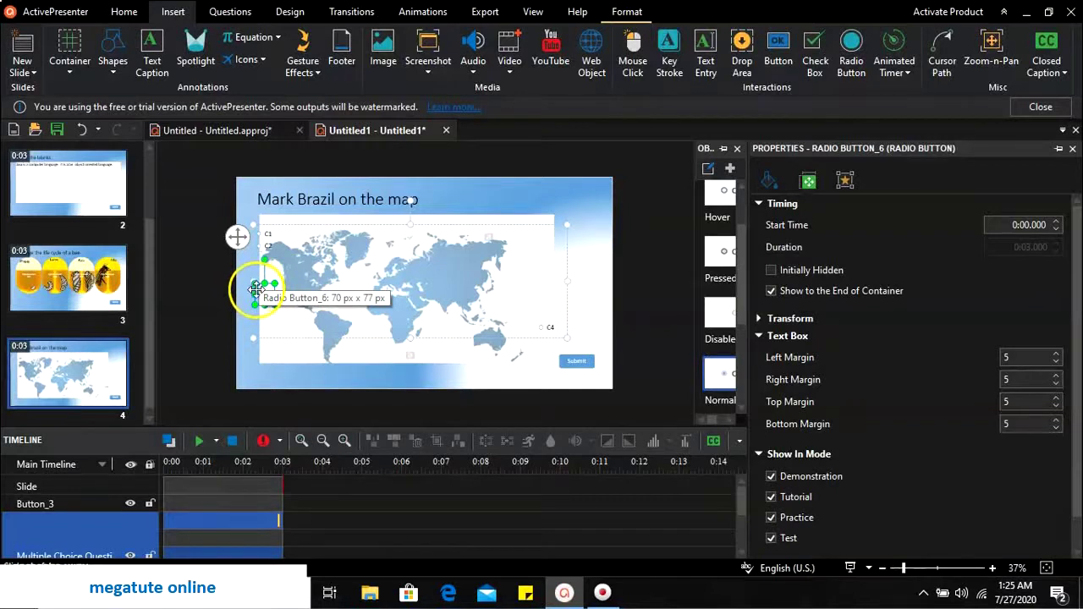
left_click_drag(254, 284, 337, 319)
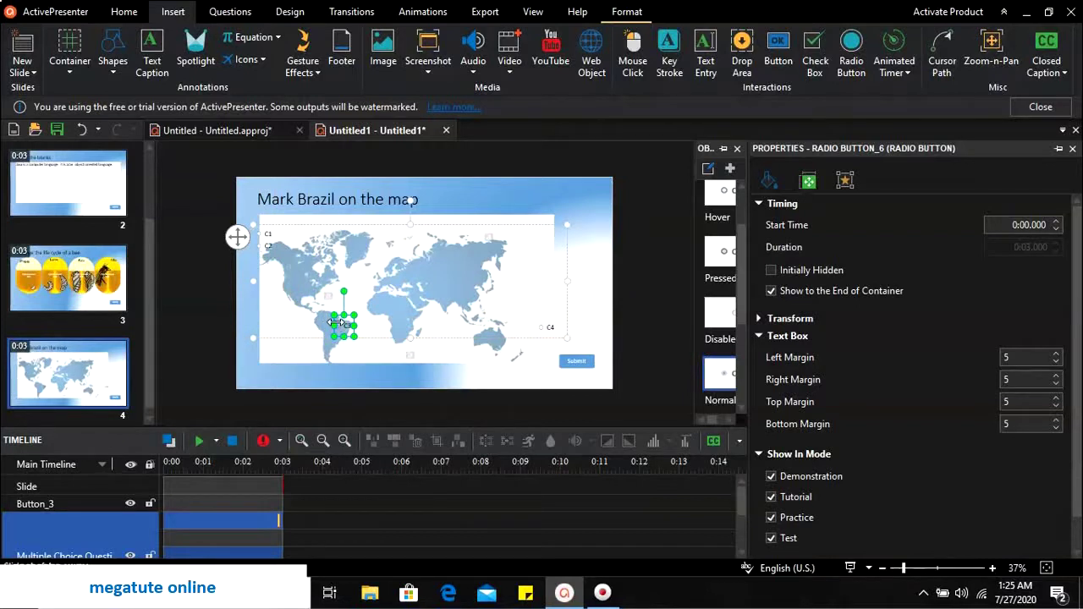
left_click_drag(336, 321, 331, 321)
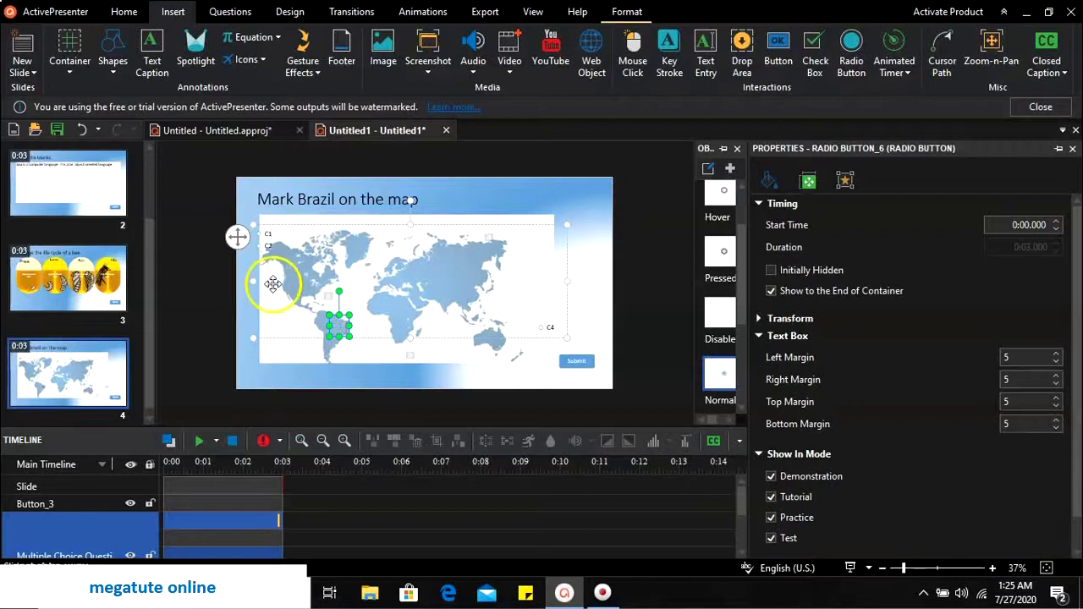
Move the C1 answer onto the United States on the map and remove its label text.
left_click(267, 236)
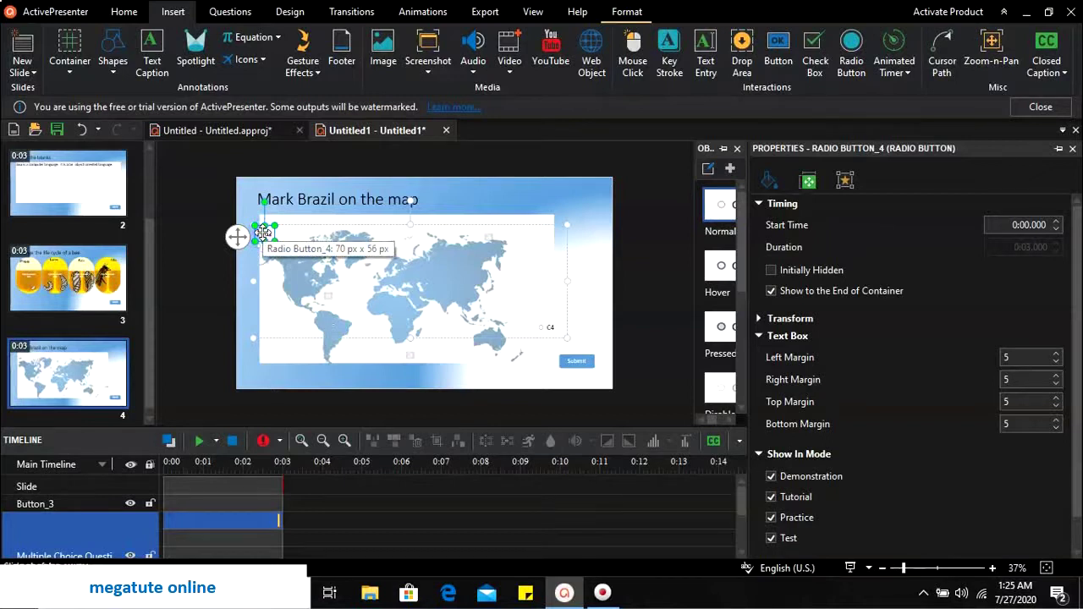
left_click_drag(263, 233, 299, 286)
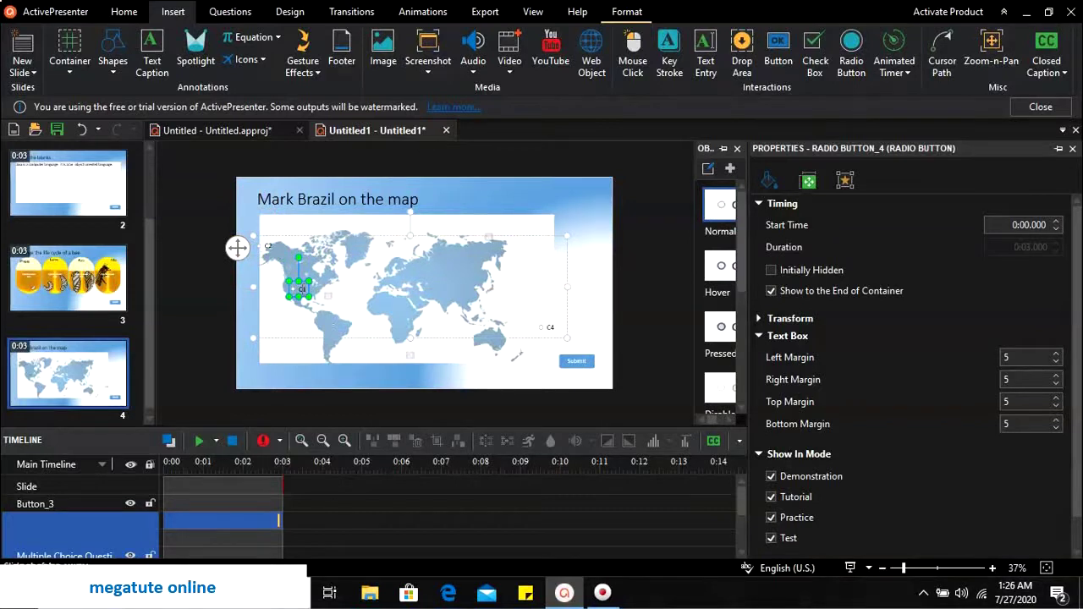
left_click(302, 288)
left_click(302, 288)
left_click(295, 286)
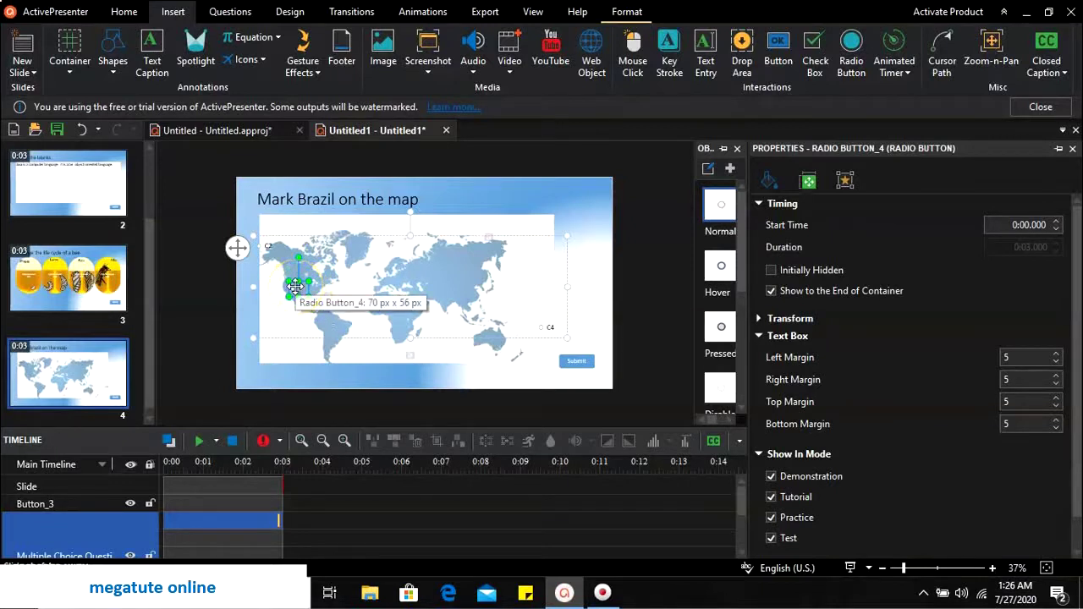
Set the report ID of the answer over the United States to UNITED STATES.
left_click(844, 180)
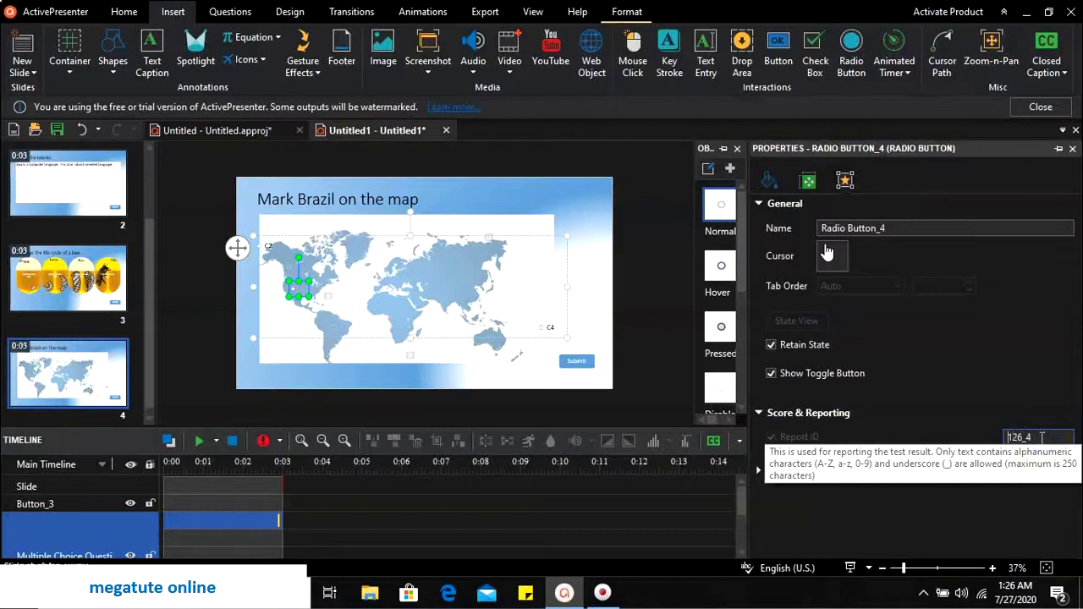
type("UNITED_")
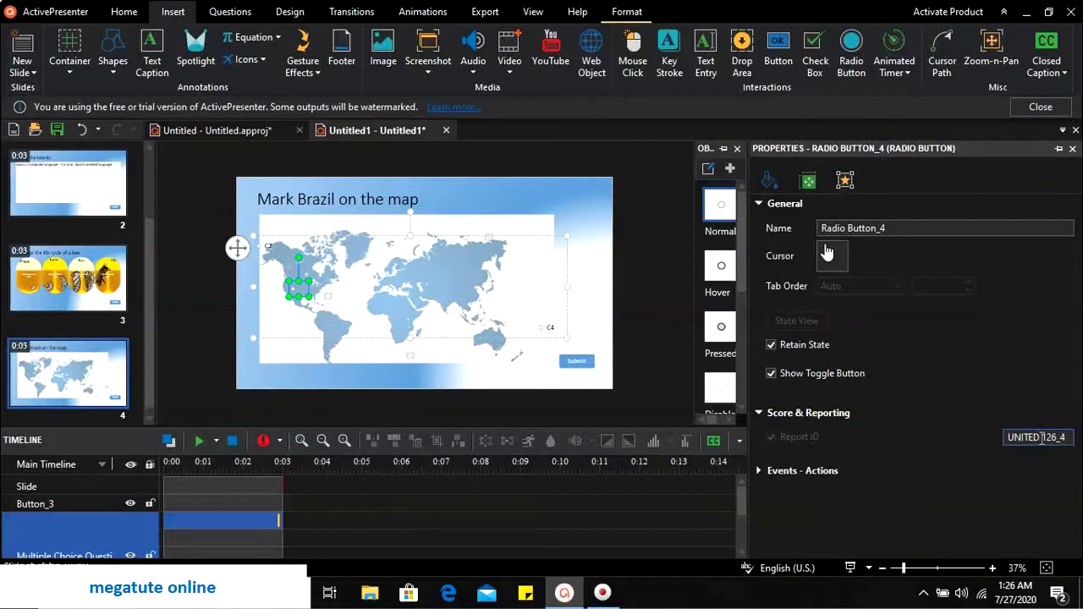
type(" STATES")
key("Delete")
key("Delete")
key("Delete")
key("Delete")
key("Delete")
key("Delete")
left_click(798, 404)
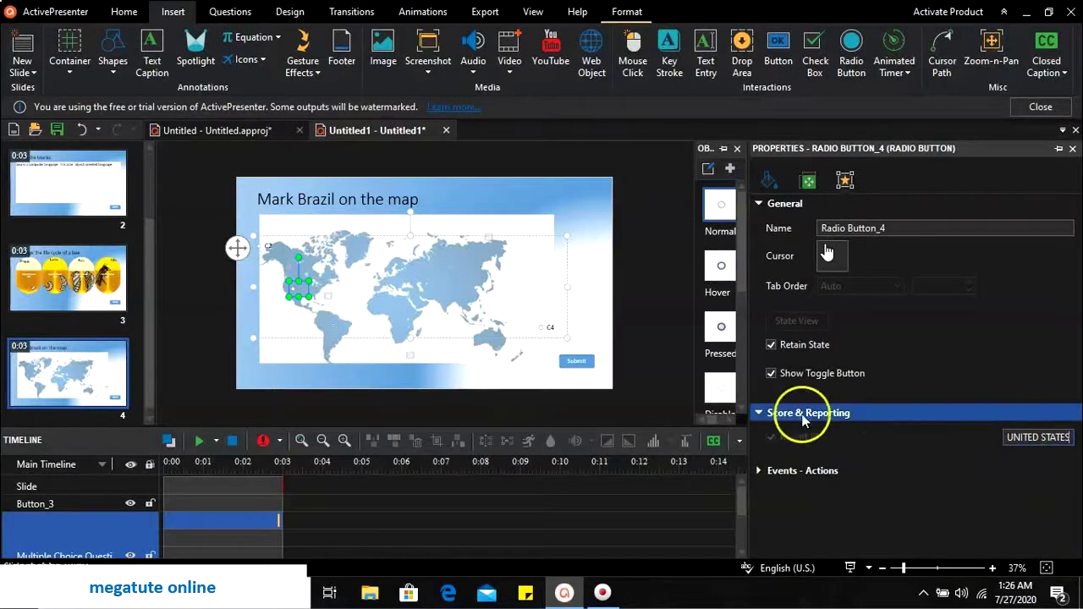
Set the report ID of the answer over Brazil to BRAZIL.
left_click(337, 327)
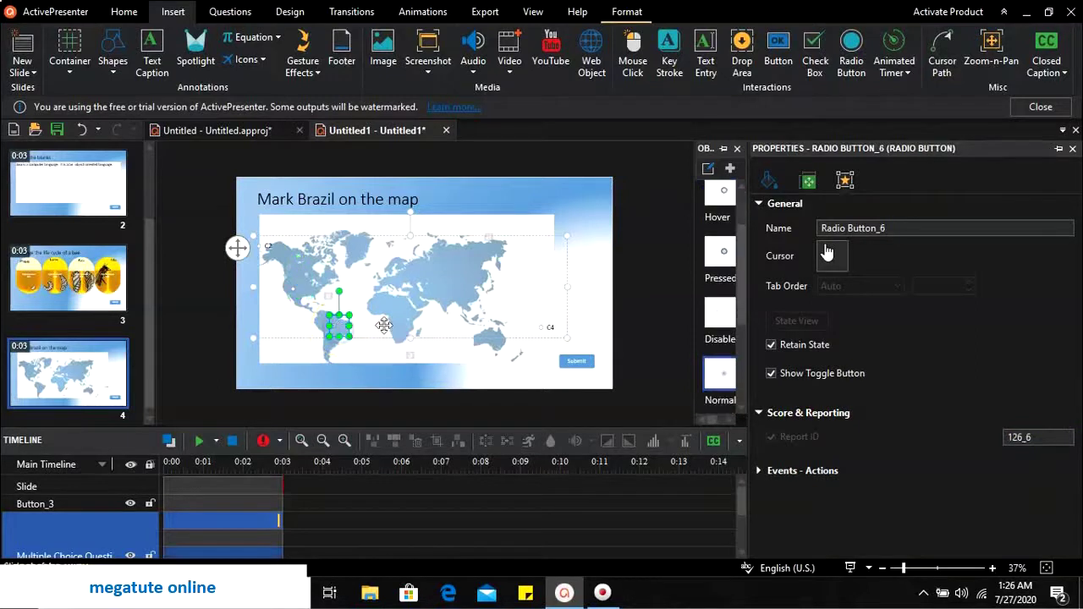
left_click(1018, 440)
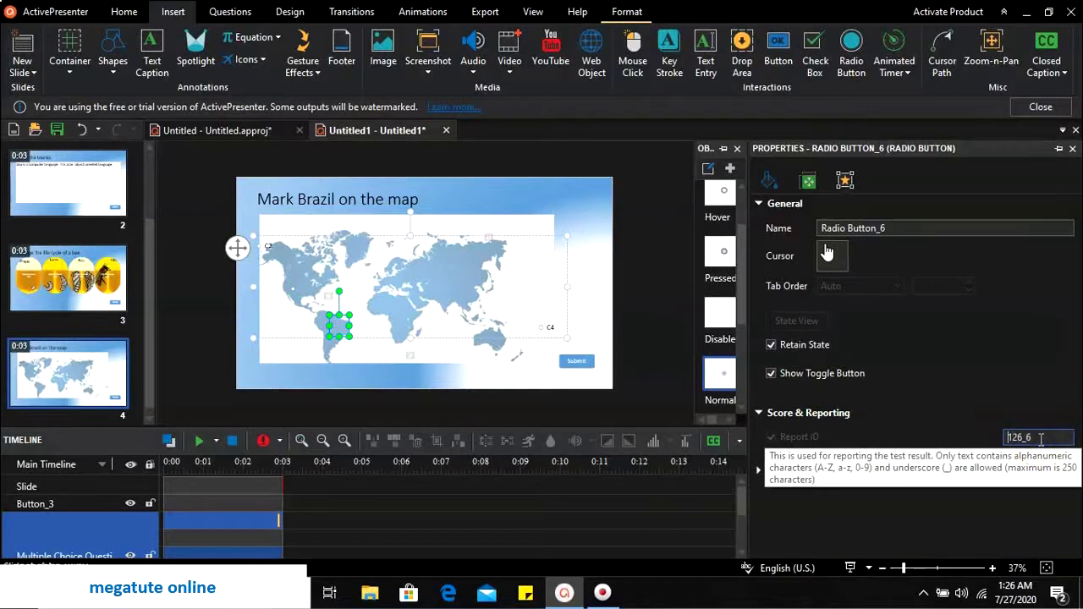
type("BRAZIL")
key("Delete")
key("Delete")
key("Delete")
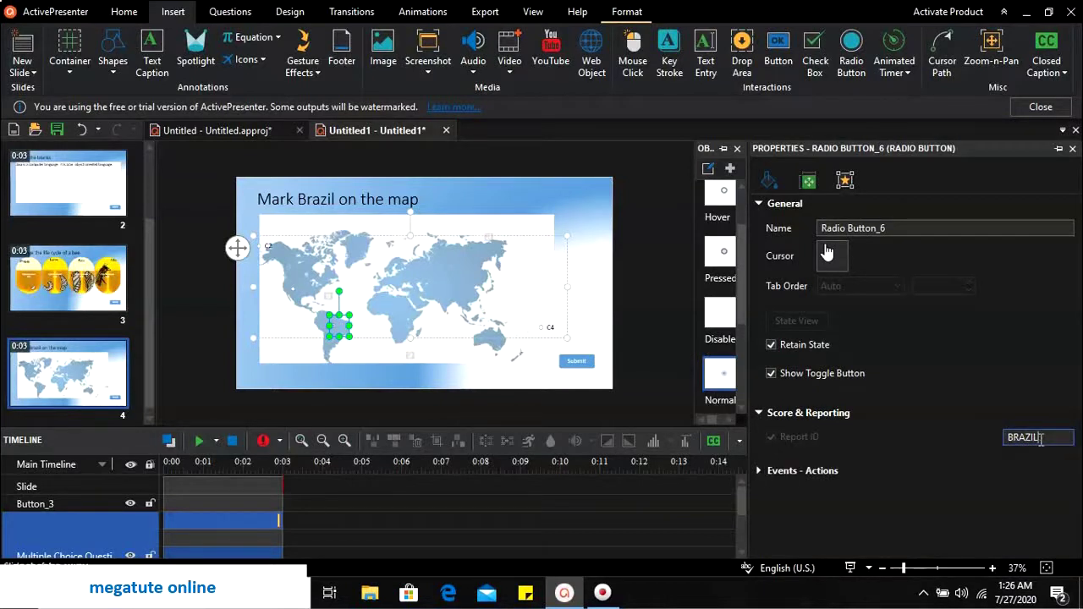
key("Return")
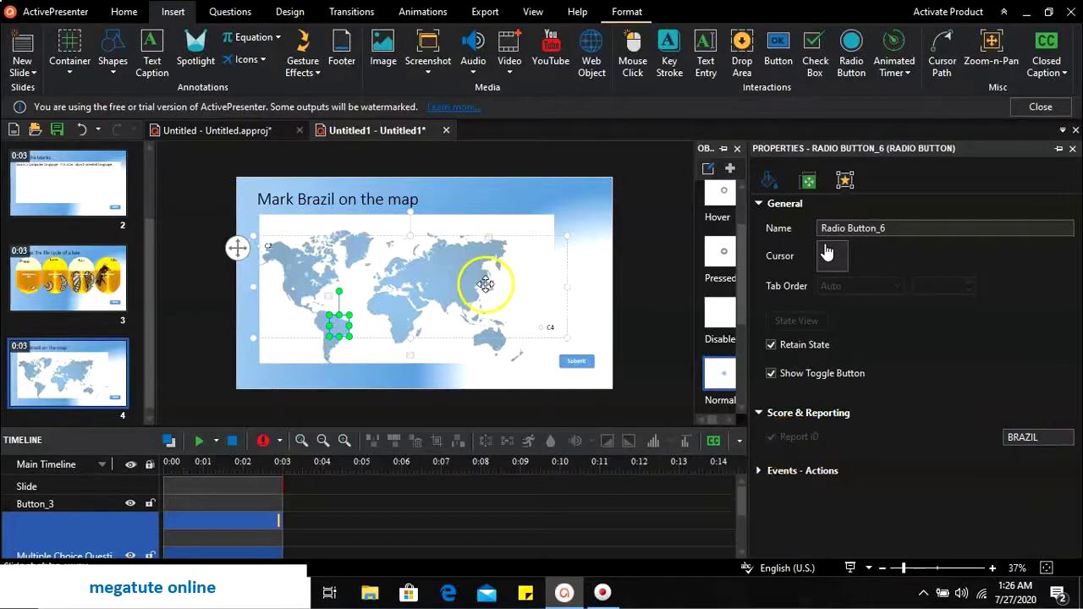
Move the C4 answer onto Australia with its label text cleared, and set its report ID to AUSTRALIA.
left_click(541, 331)
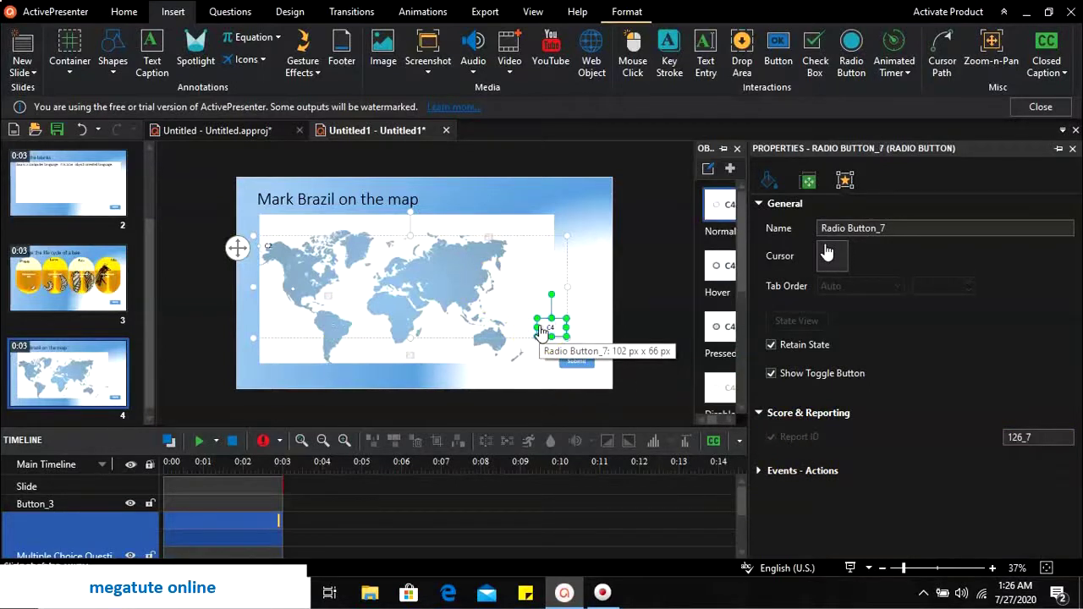
left_click_drag(544, 325, 493, 335)
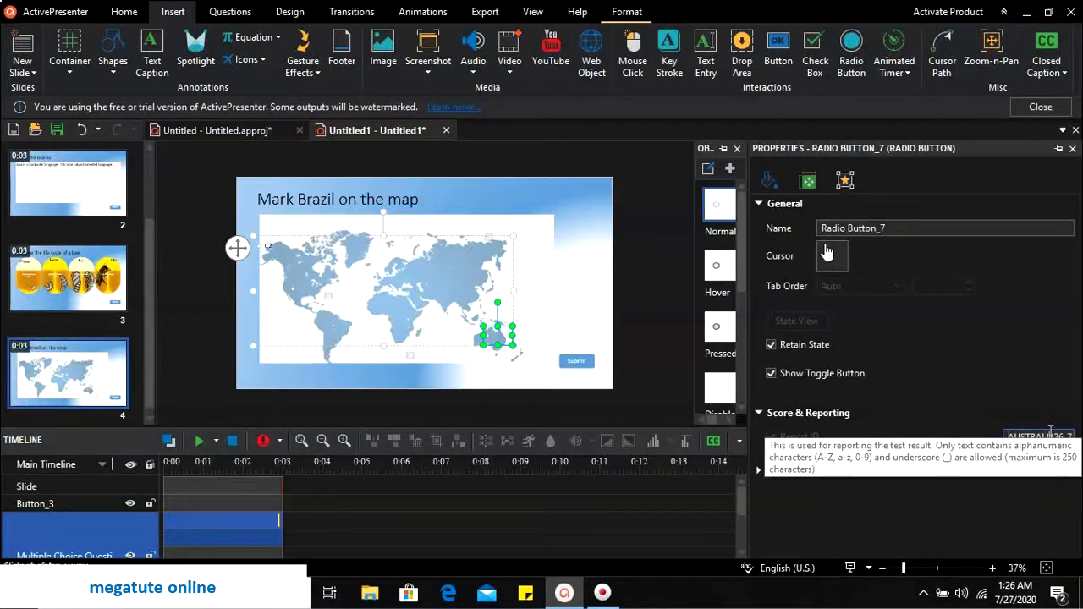
left_click(1051, 434)
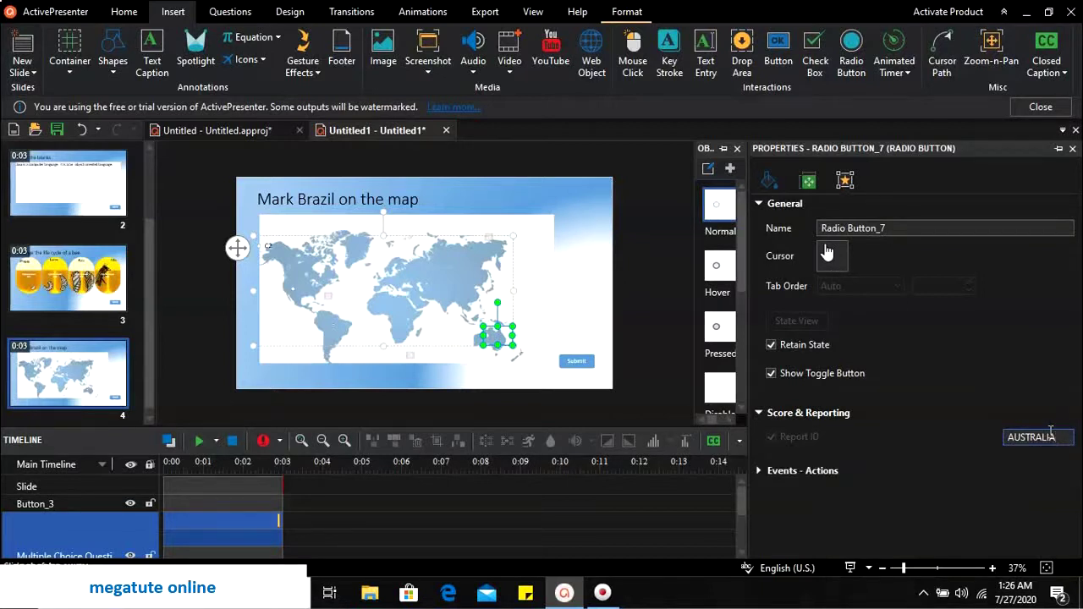
key("Return")
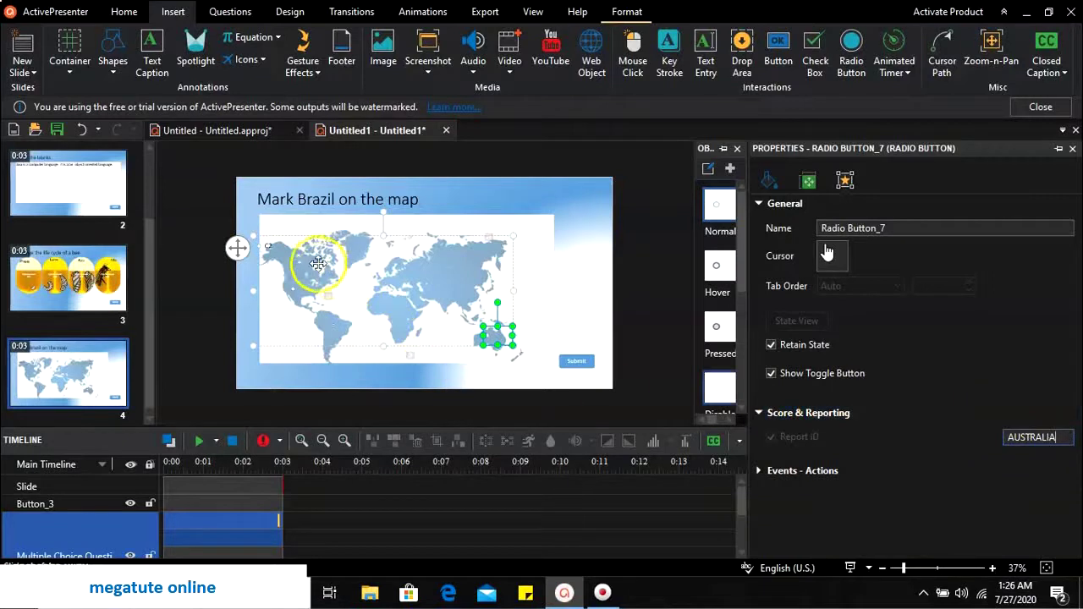
Move the C2 answer from the map's edge onto Russia and remove its label text.
left_click(266, 246)
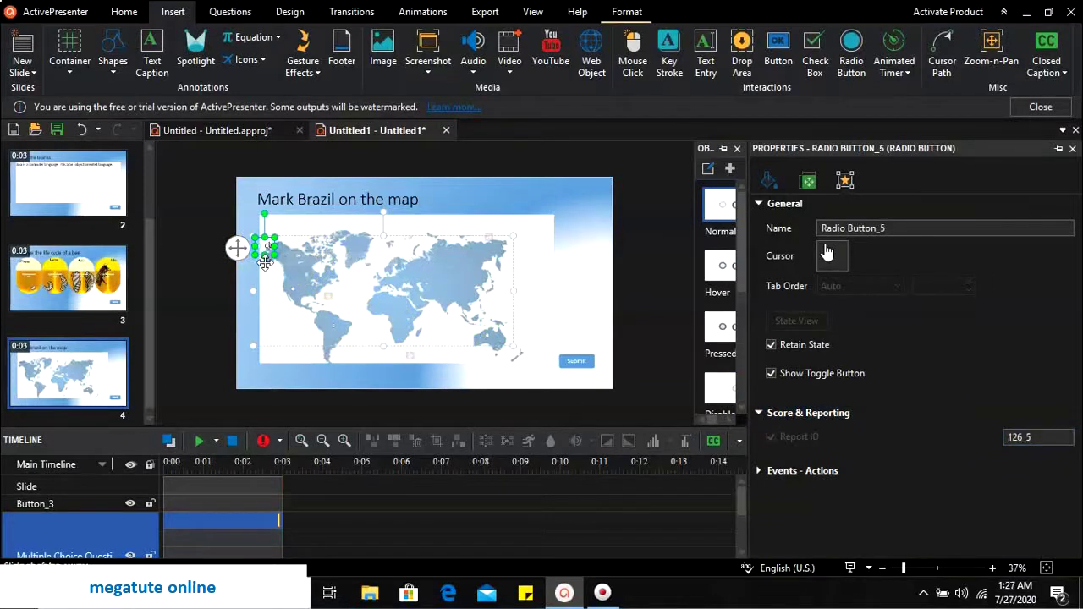
left_click(275, 265)
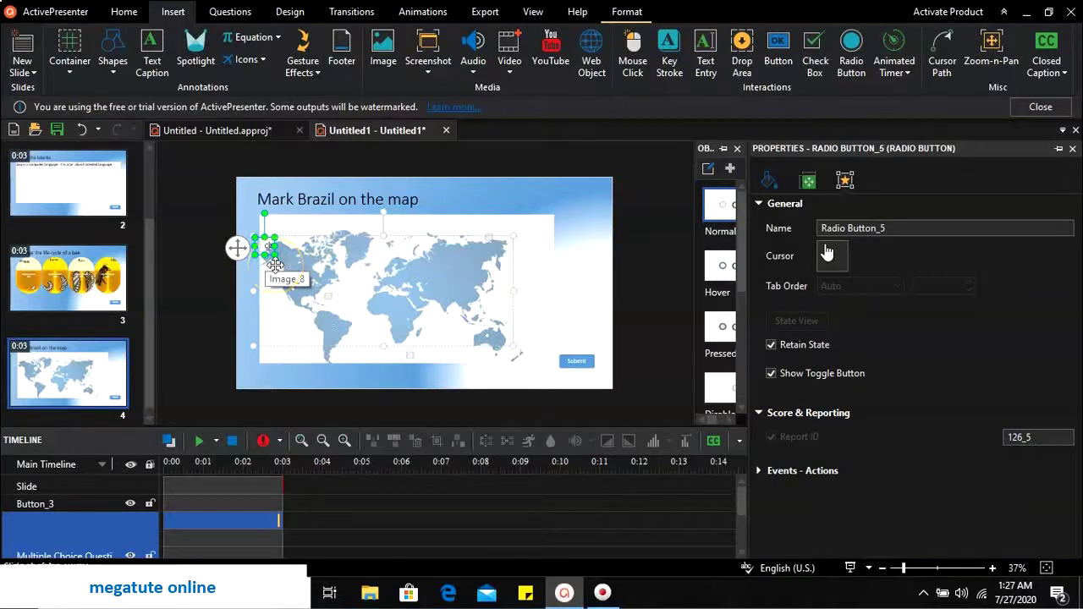
left_click(266, 246)
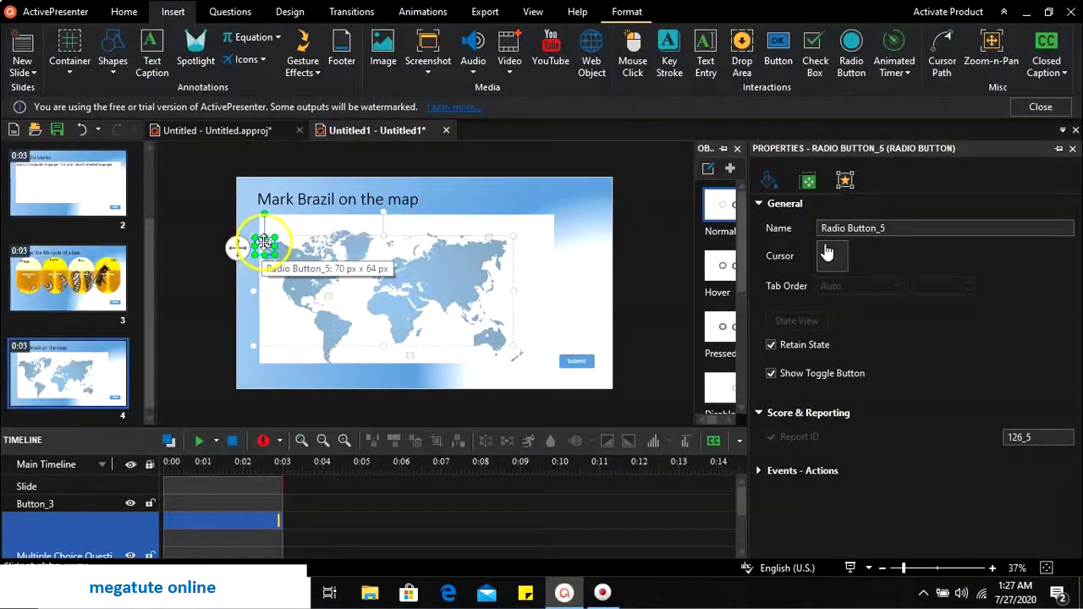
left_click_drag(264, 245, 467, 253)
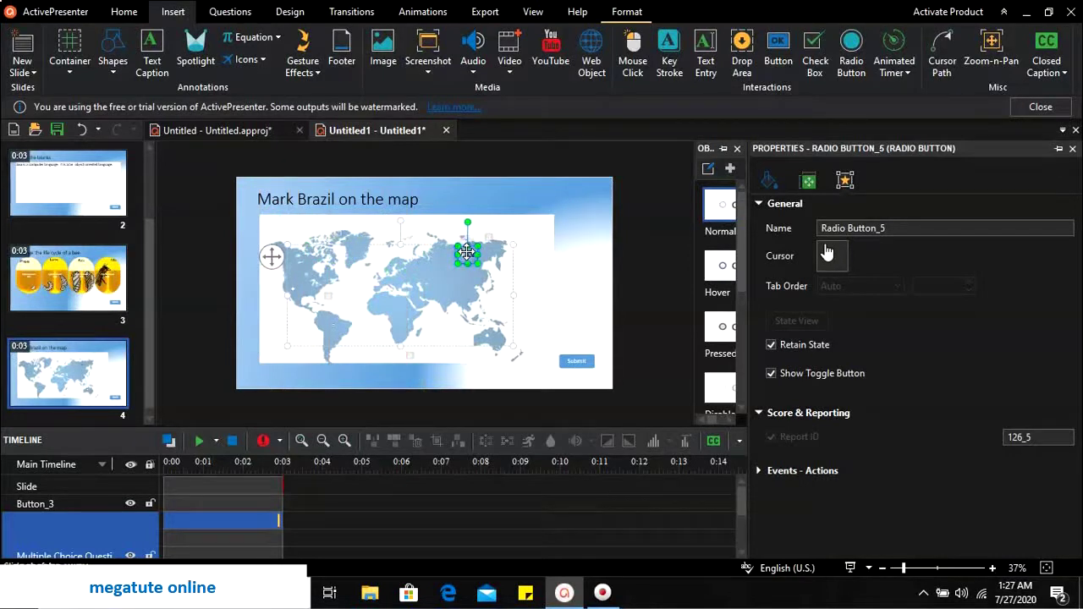
left_click(733, 323)
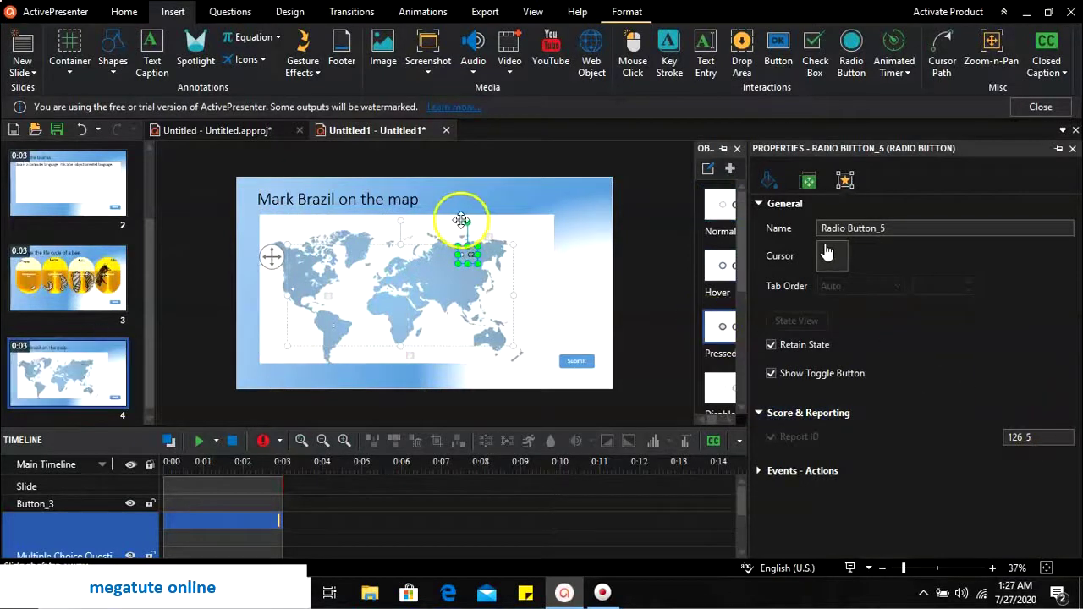
left_click(460, 220)
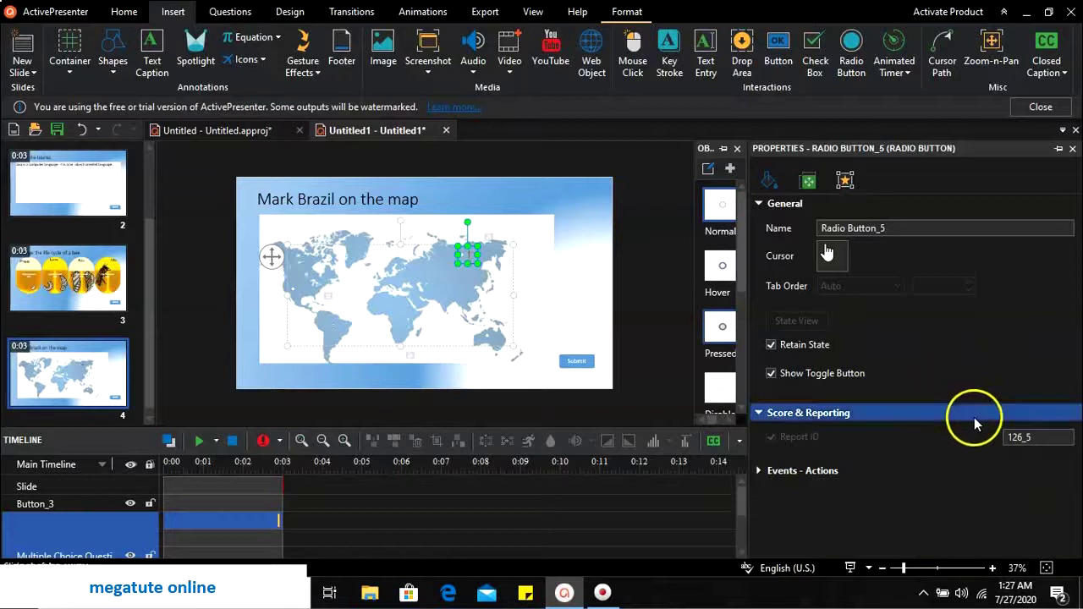
Set the report ID of the answer over Russia to RUSSIA.
key("BackSpace")
key("BackSpace")
key("BackSpace")
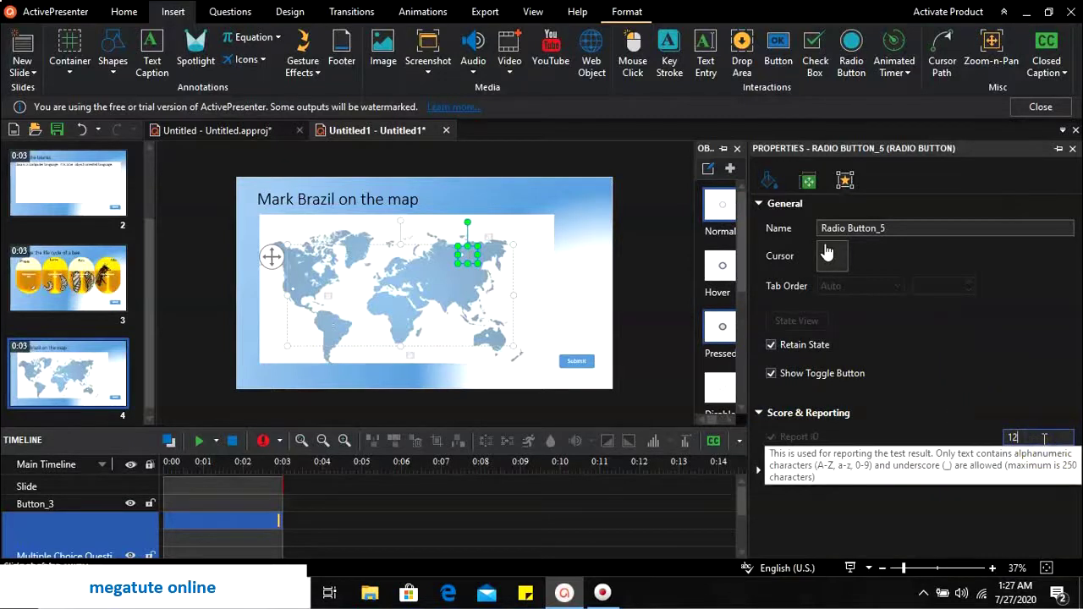
type("RUSSIA")
key("Delete")
key("Delete")
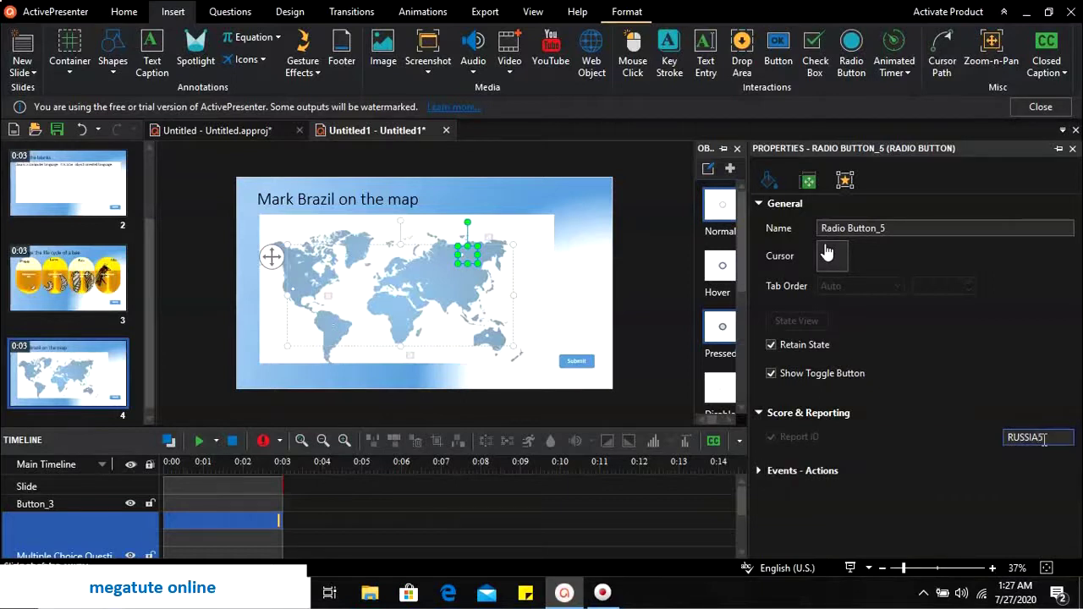
left_click(387, 372)
left_click(282, 283)
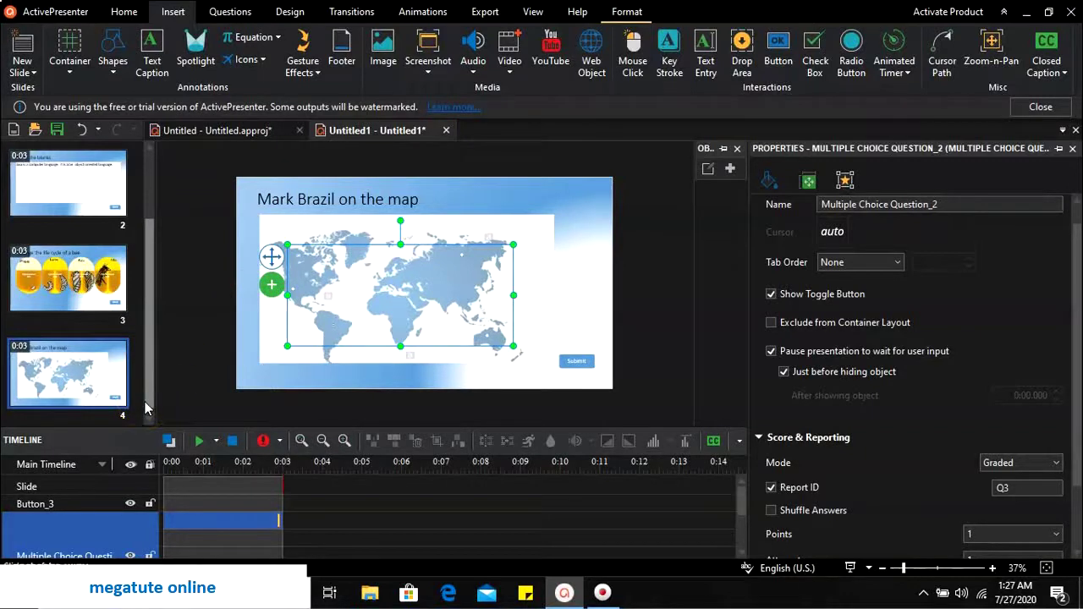
left_click(244, 309)
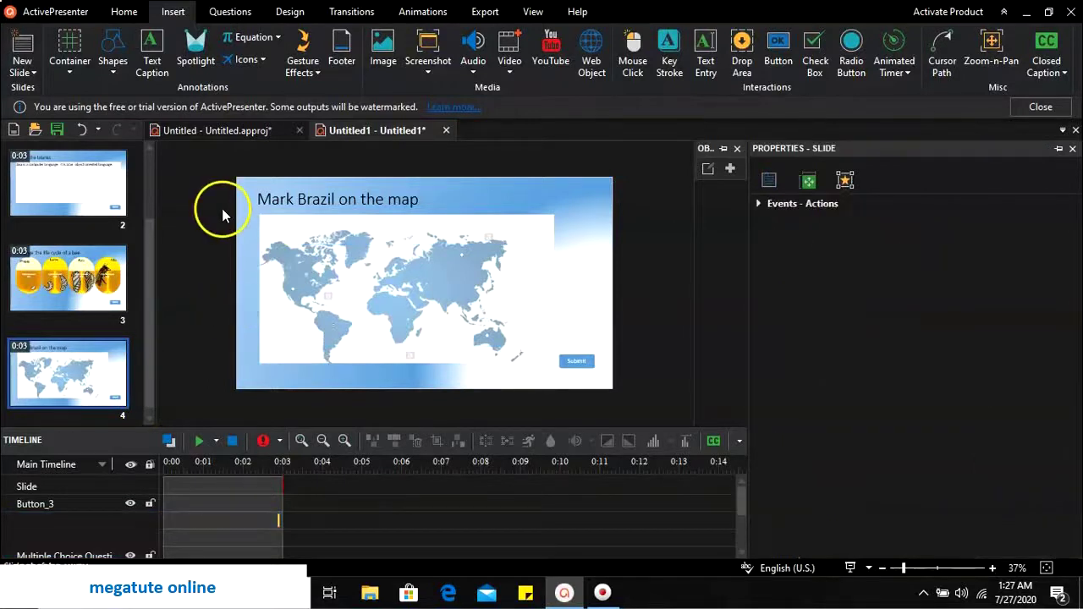
Insert a report slide after the Brazil map question.
left_click(124, 13)
left_click(102, 73)
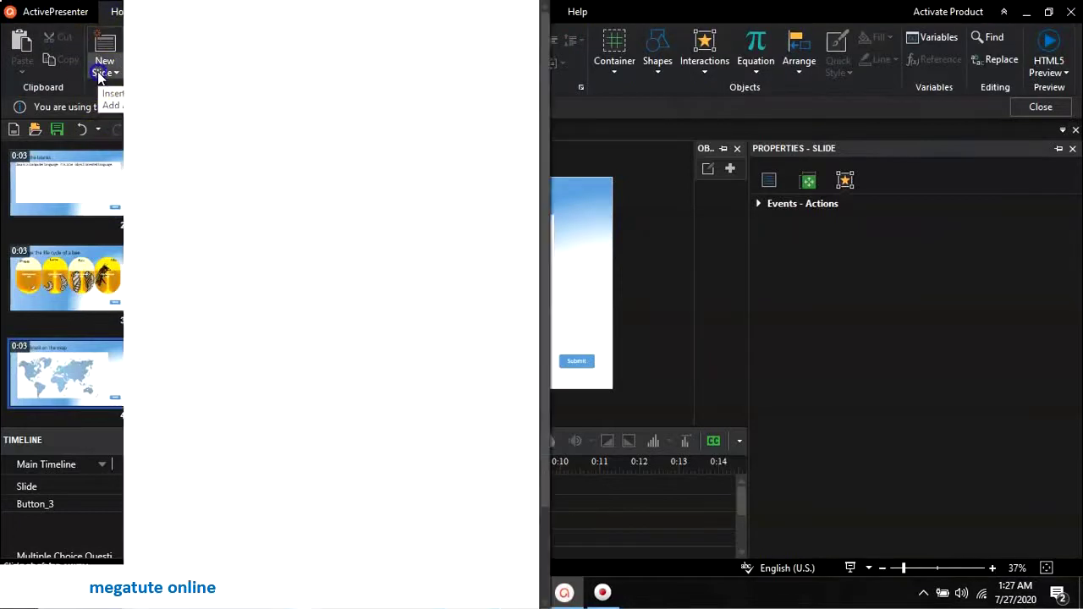
scroll(207, 398, "down", 2)
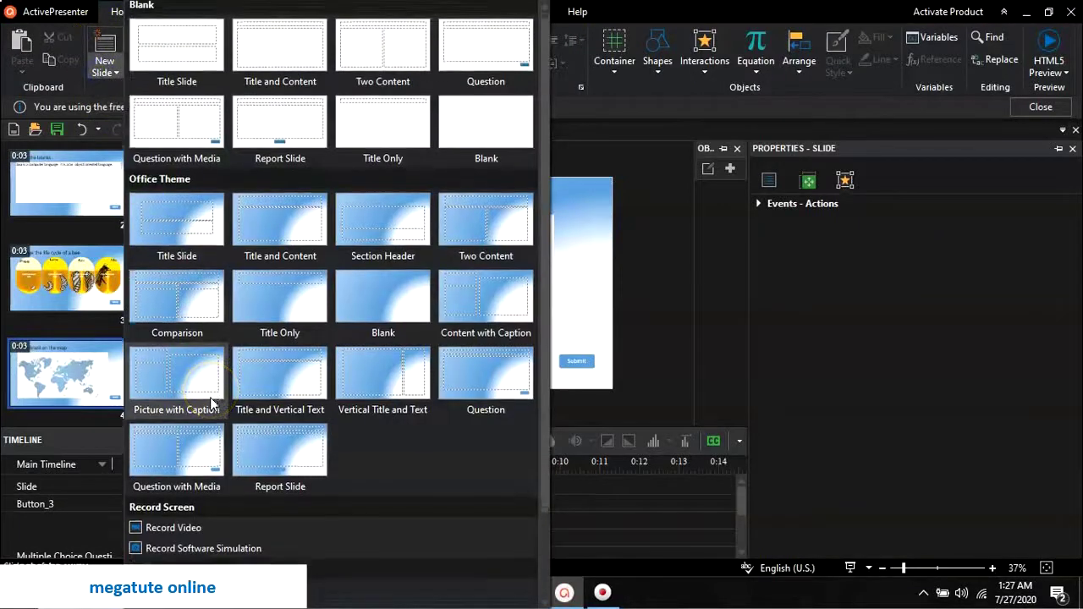
scroll(211, 405, "down", 2)
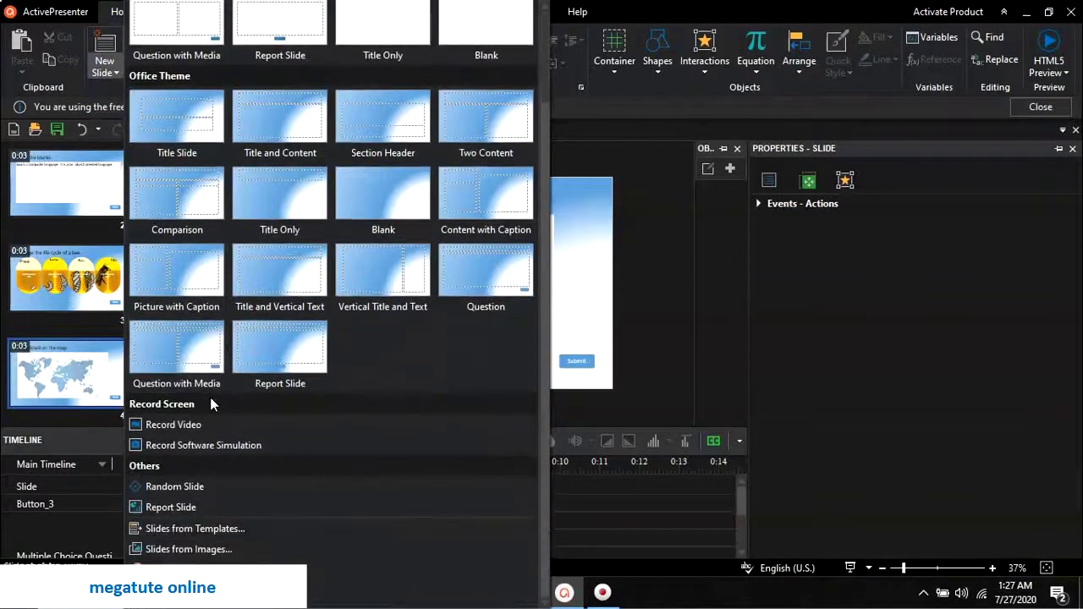
left_click(146, 507)
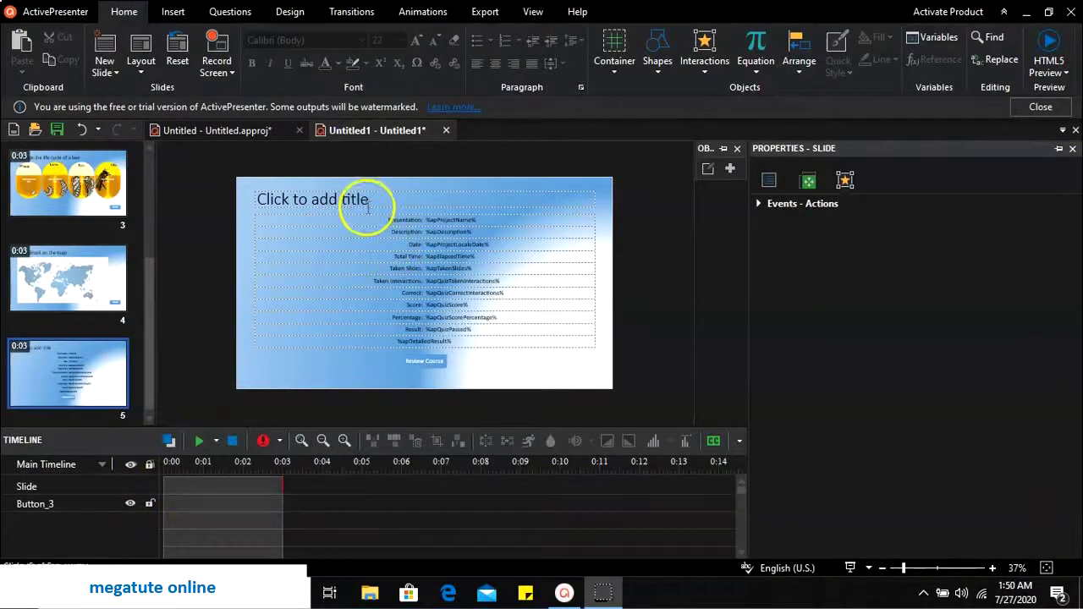
Title the report slide "Result of practice test".
left_click(367, 201)
left_click(365, 198)
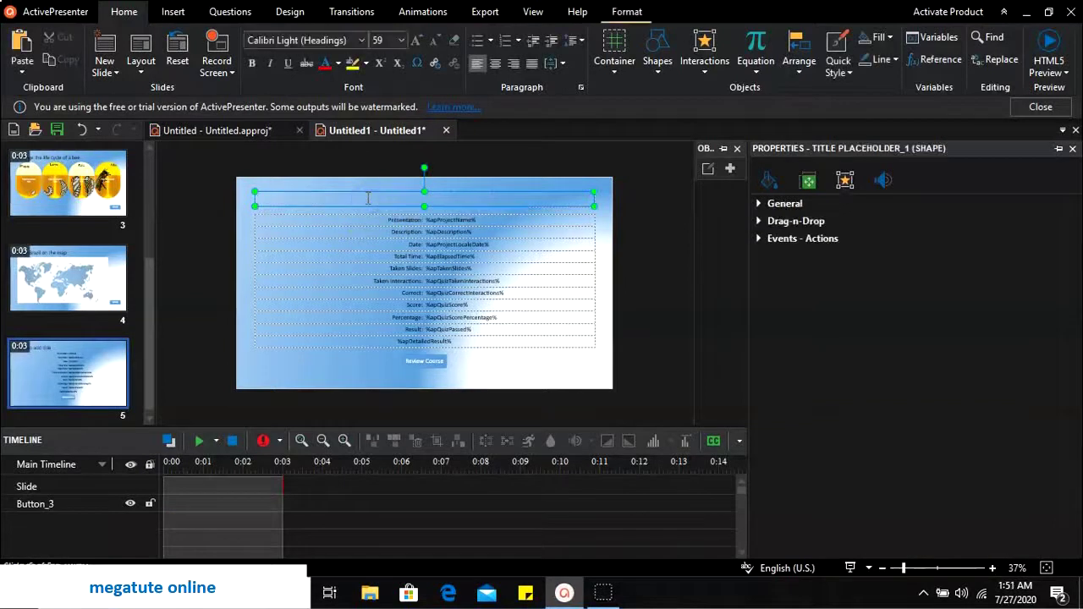
type("Res")
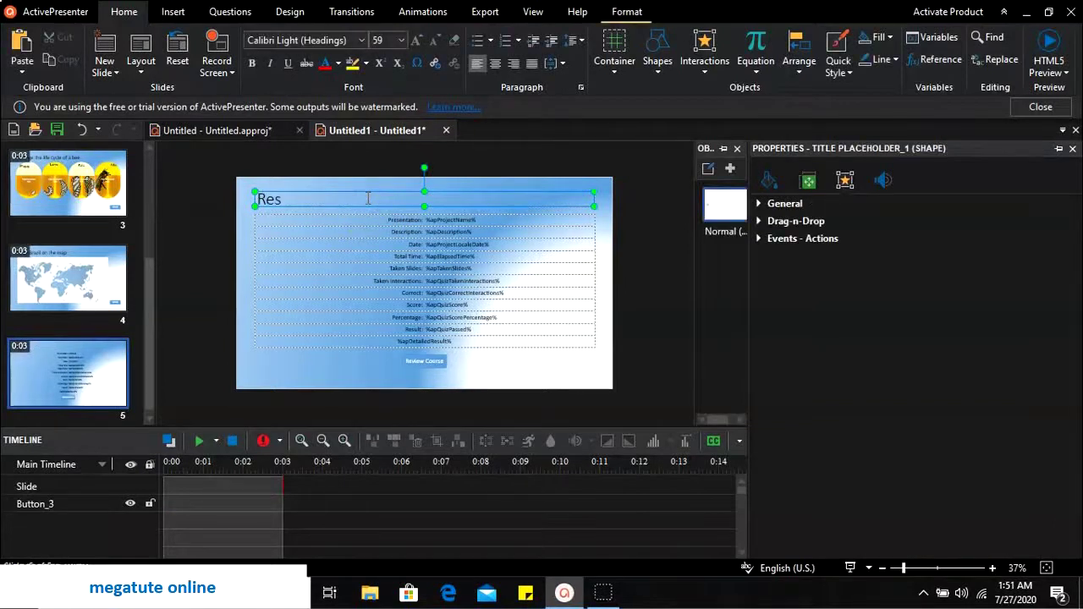
type("ult of practice test")
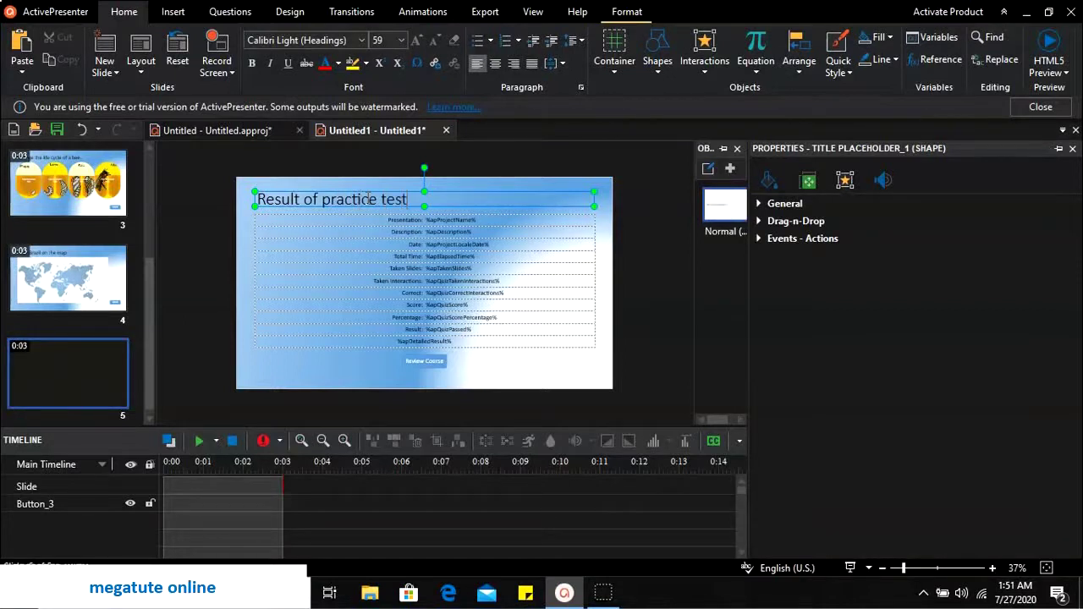
left_click(243, 227)
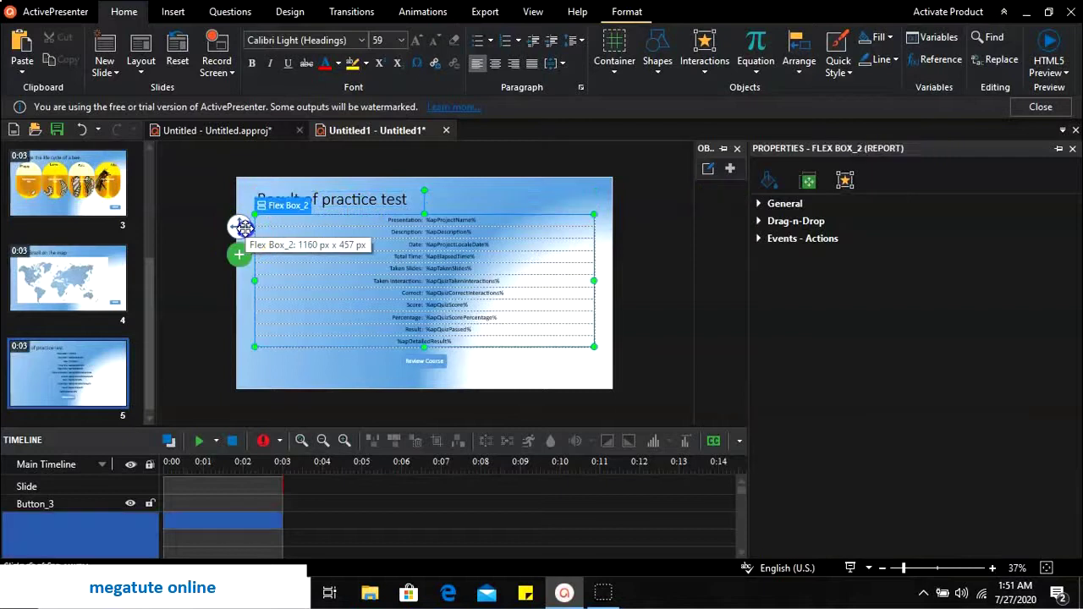